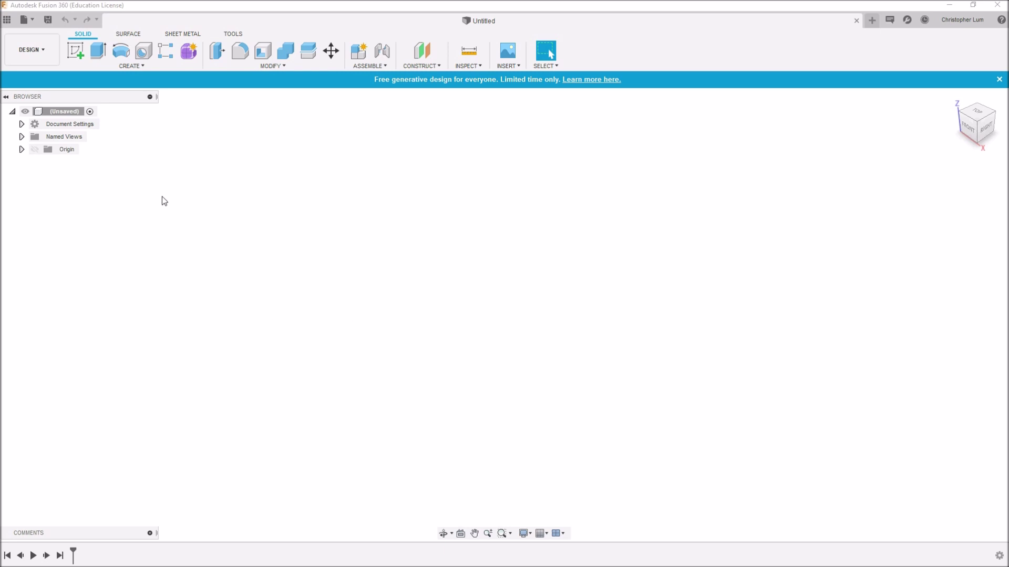
Create a new project named Getting Started in the team's project list
{"action": "left_click", "coordinate": [8, 21]}
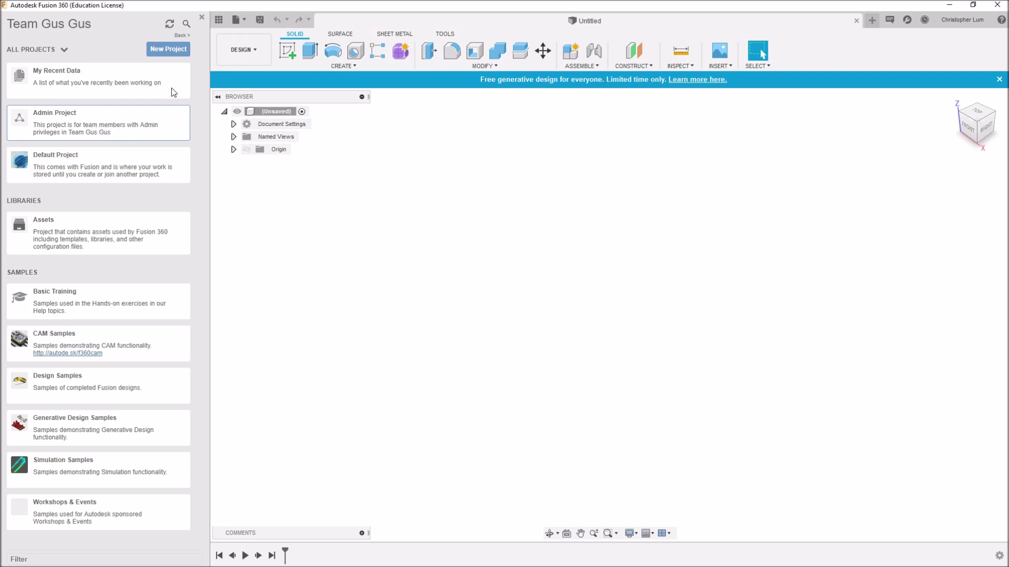
{"action": "left_click", "coordinate": [165, 50]}
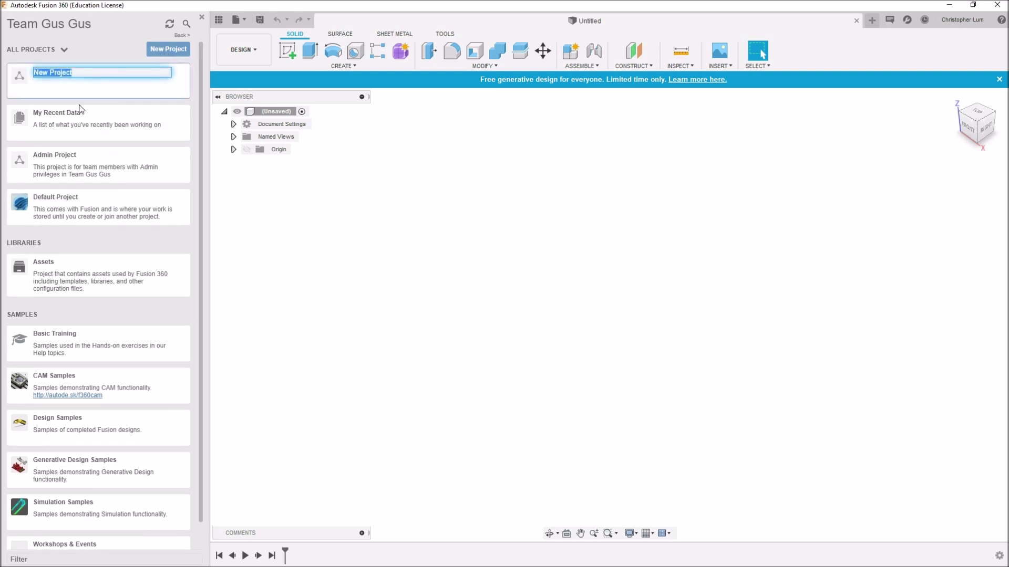
{"action": "type", "text": "Getting "}
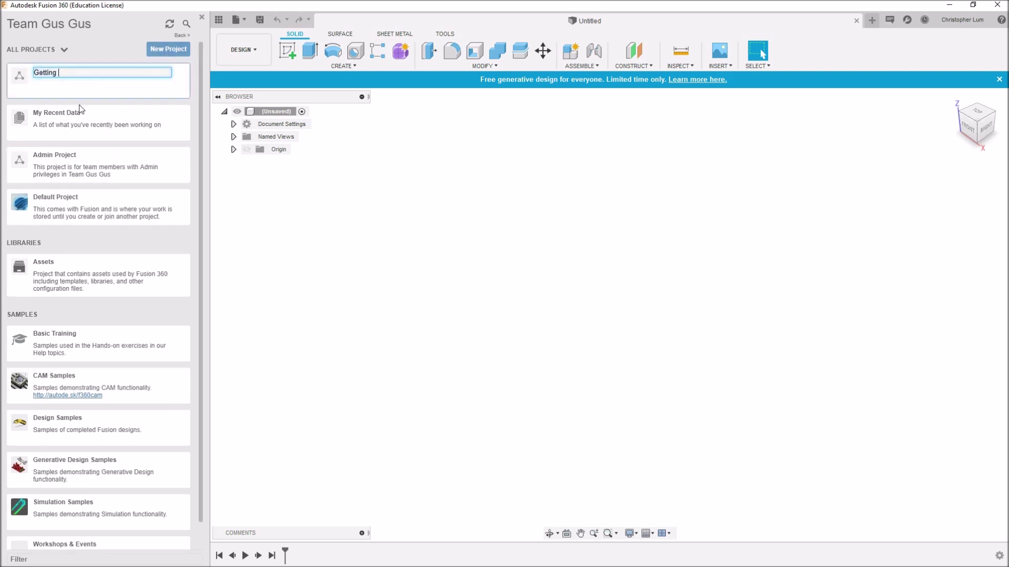
{"action": "type", "text": "Started"}
{"action": "key", "text": "Return"}
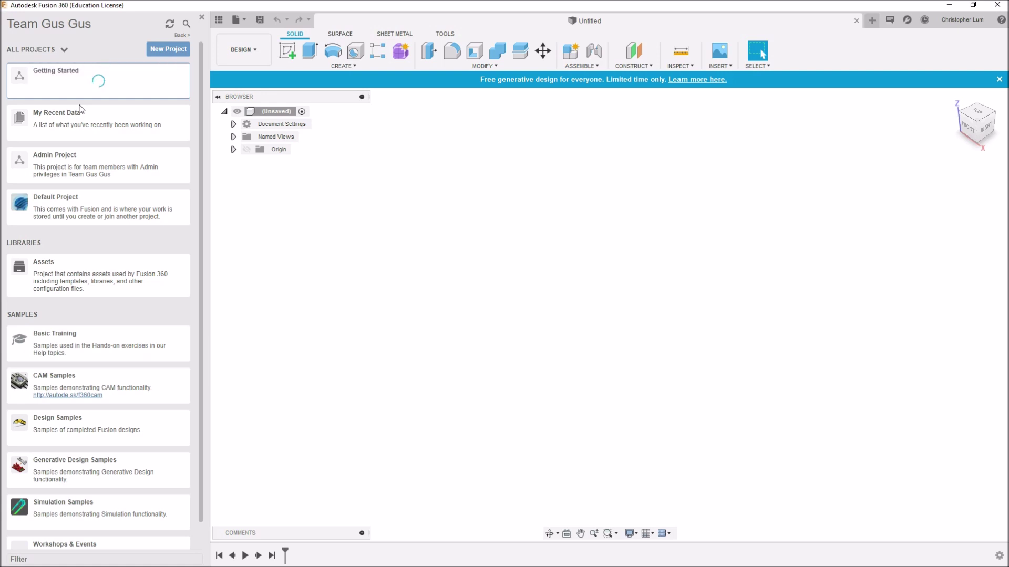
{"action": "scroll", "coordinate": [99, 87], "scroll_direction": "down", "scroll_amount": 1}
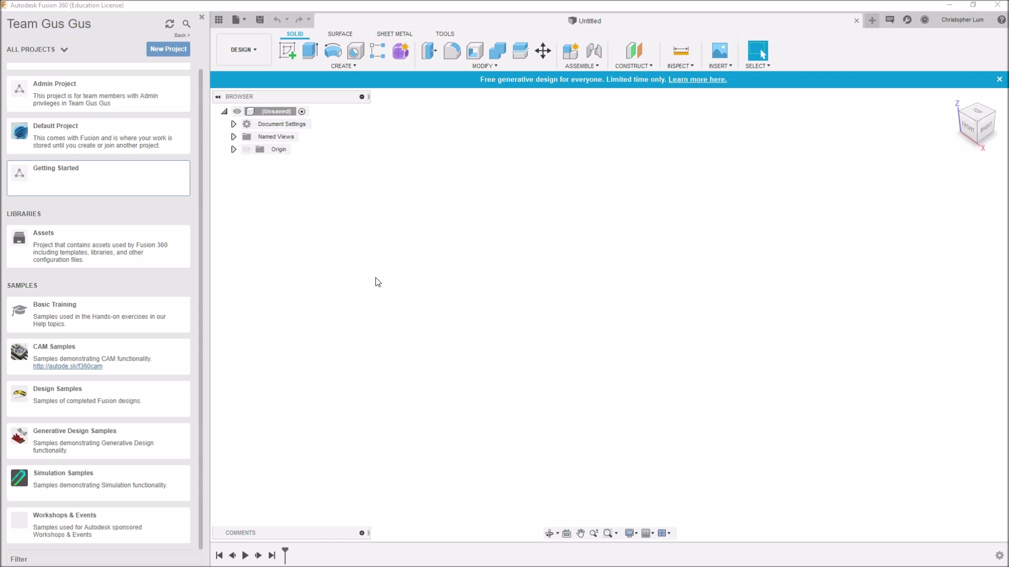
Create a new design and begin saving it as Widget in the Getting Started project
{"action": "left_click", "coordinate": [241, 21]}
{"action": "left_click", "coordinate": [250, 36]}
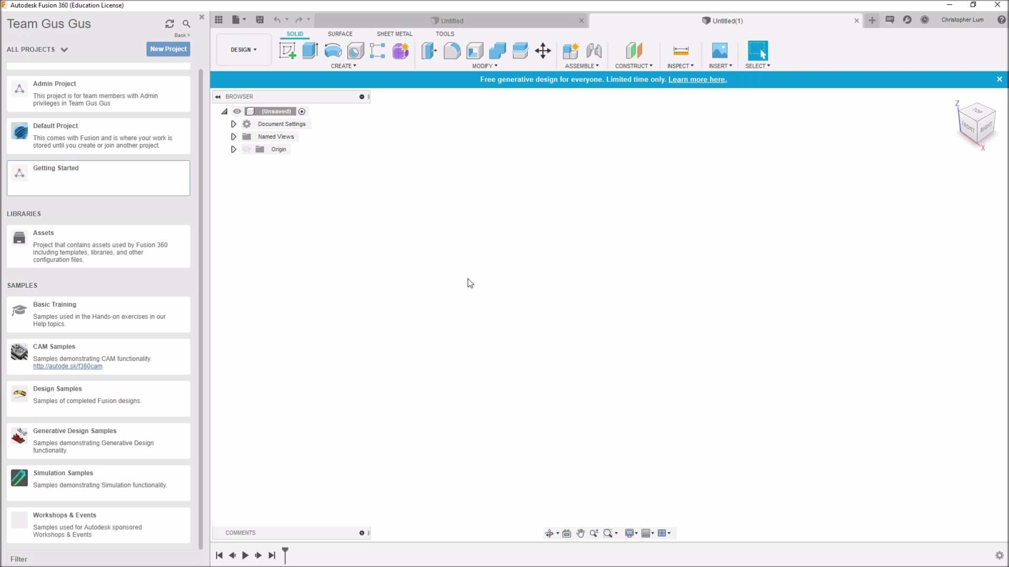
{"action": "left_click", "coordinate": [260, 21]}
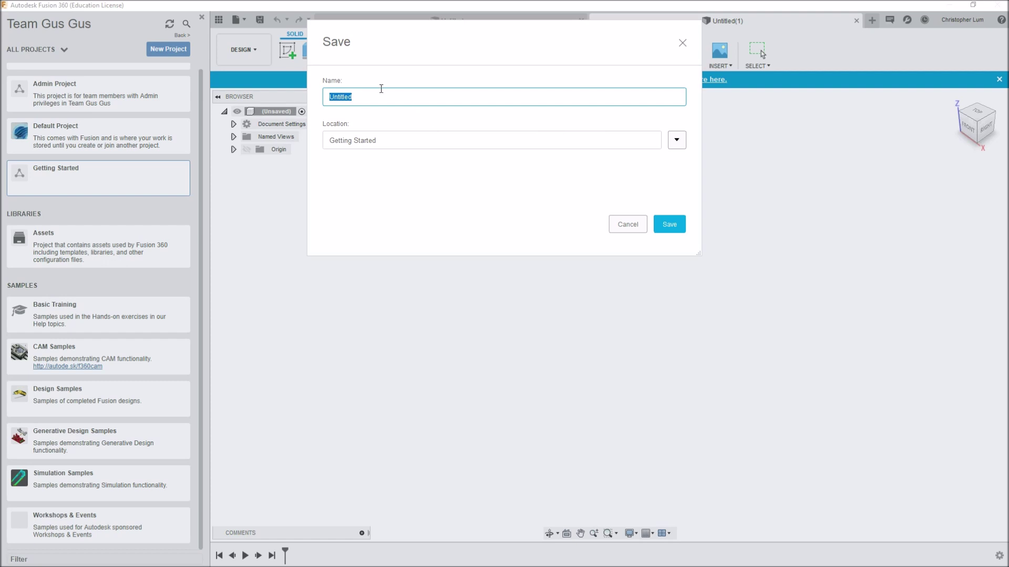
{"action": "type", "text": "Widget"}
{"action": "left_click", "coordinate": [676, 141]}
{"action": "left_click", "coordinate": [350, 279]}
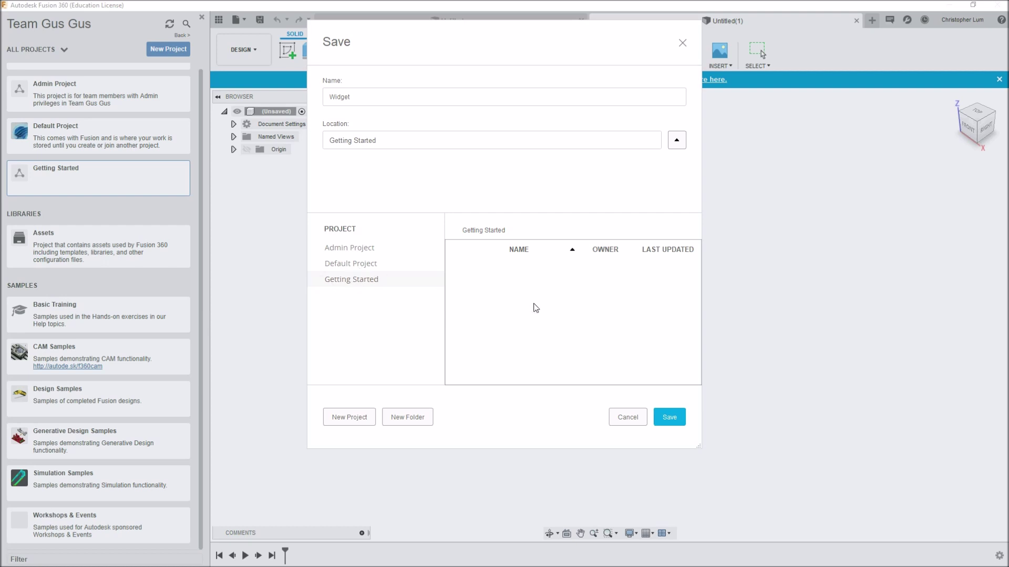
Create a MyGadget folder inside the Getting Started project and save the Widget design in it
{"action": "left_click", "coordinate": [418, 420]}
{"action": "type", "text": "My"}
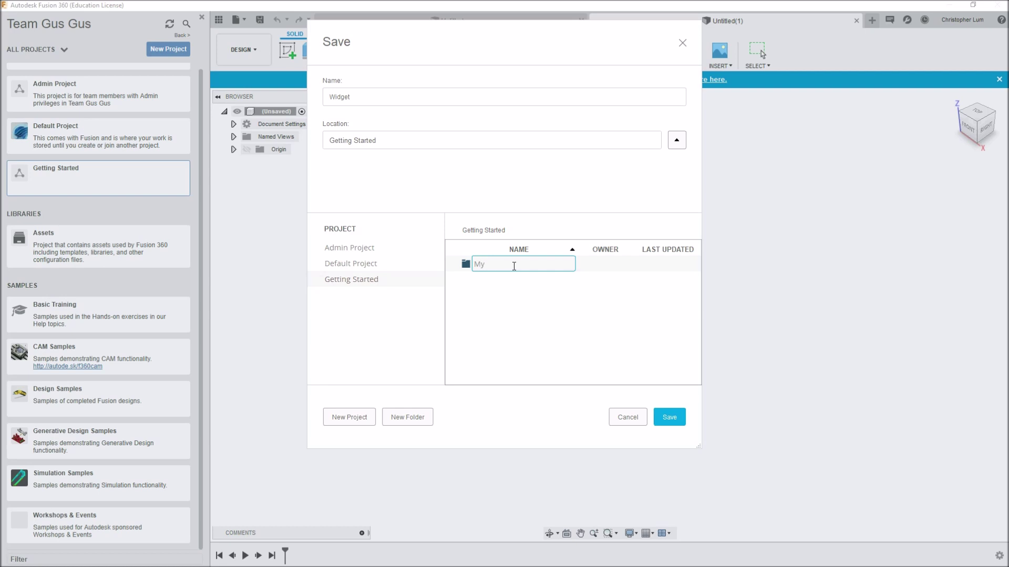
{"action": "type", "text": "Gadget"}
{"action": "key", "text": "Return"}
{"action": "double_click", "coordinate": [485, 264]}
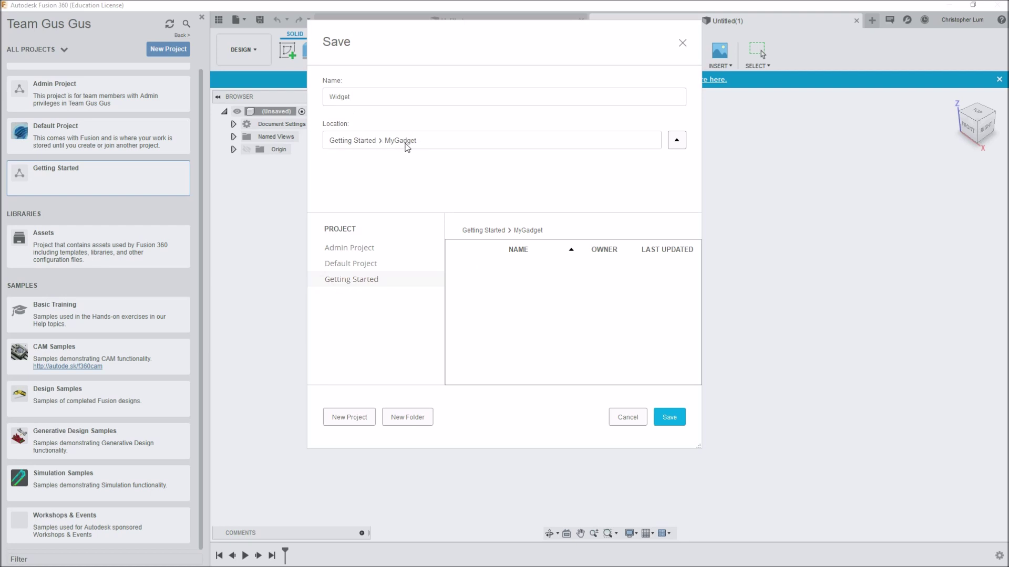
{"action": "left_click", "coordinate": [665, 417]}
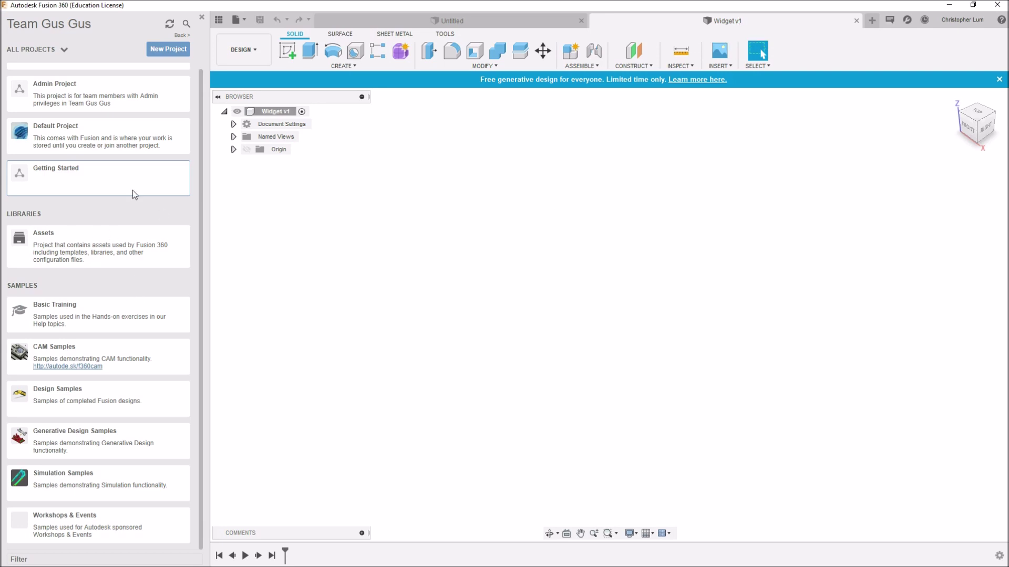
Open the Getting Started project and its MyGadget folder to view the saved design
{"action": "left_click", "coordinate": [71, 188]}
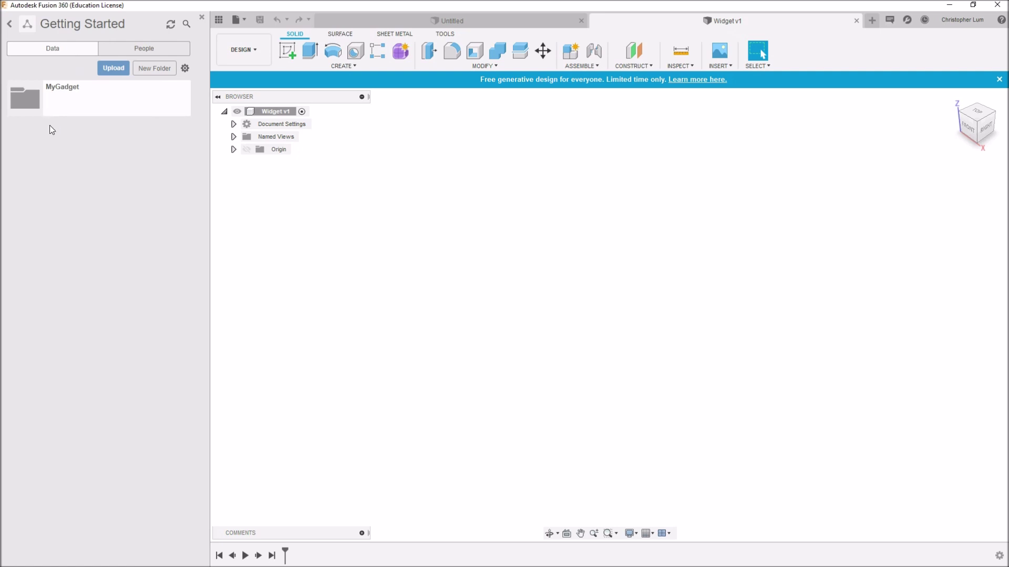
{"action": "double_click", "coordinate": [34, 99]}
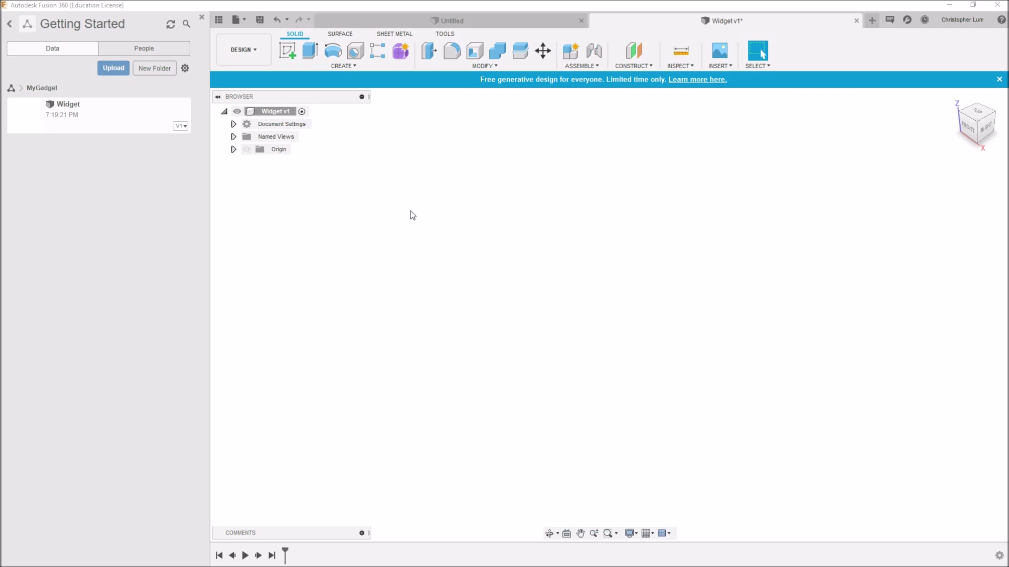
Change the document's active units to Inch and set them as the default
{"action": "left_click", "coordinate": [234, 125]}
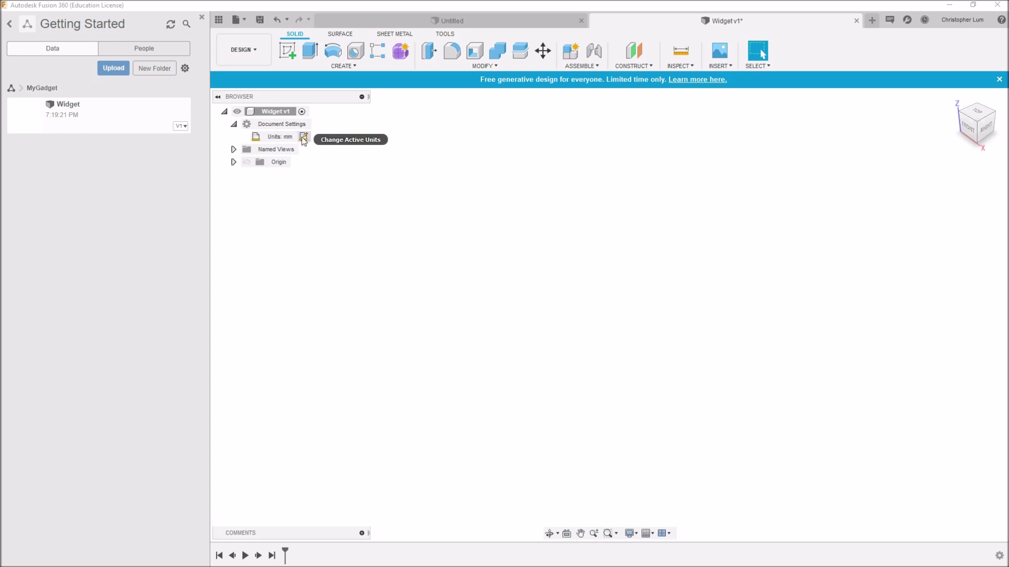
{"action": "left_click", "coordinate": [303, 138]}
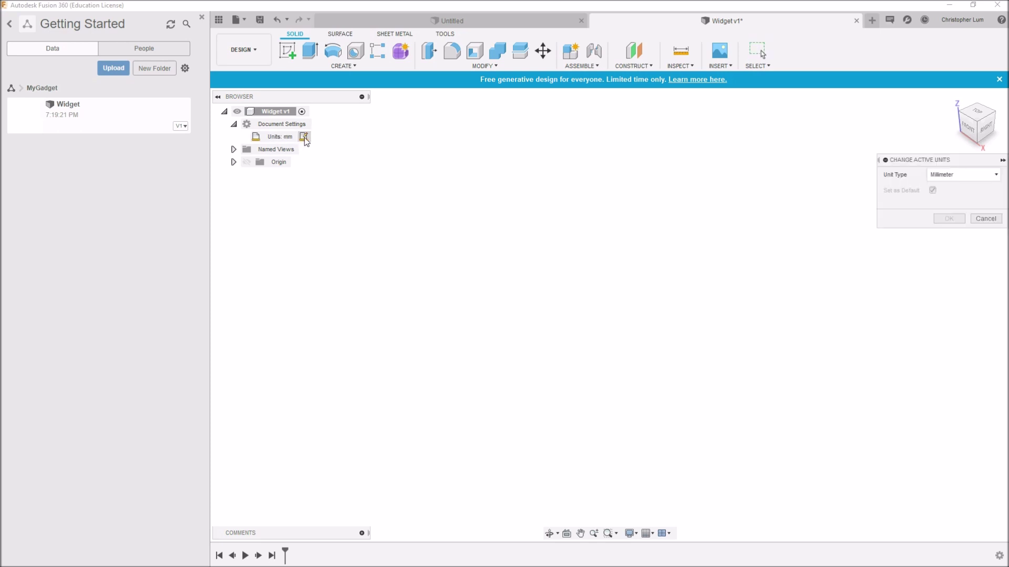
{"action": "left_click", "coordinate": [948, 175]}
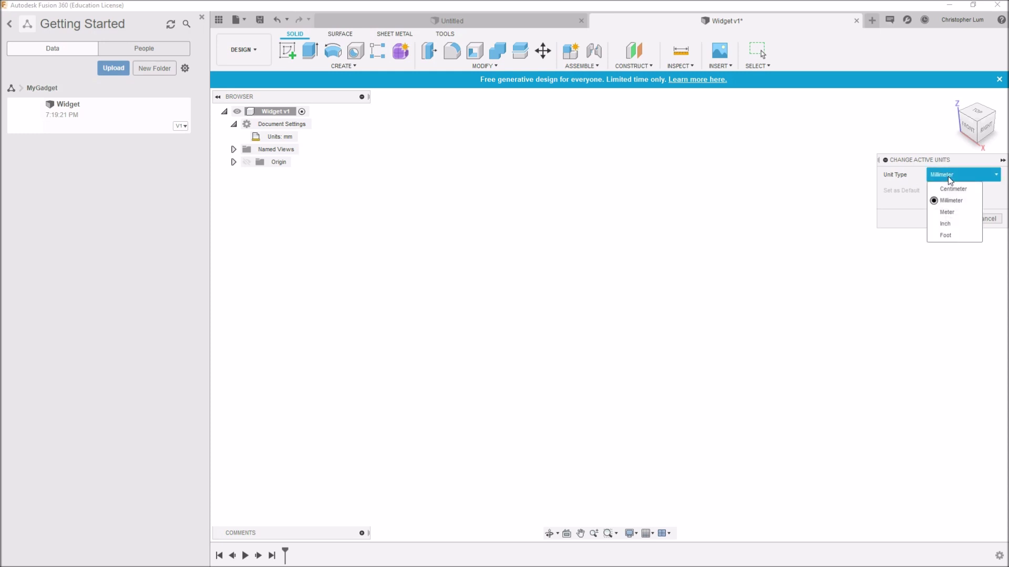
{"action": "left_click", "coordinate": [947, 225]}
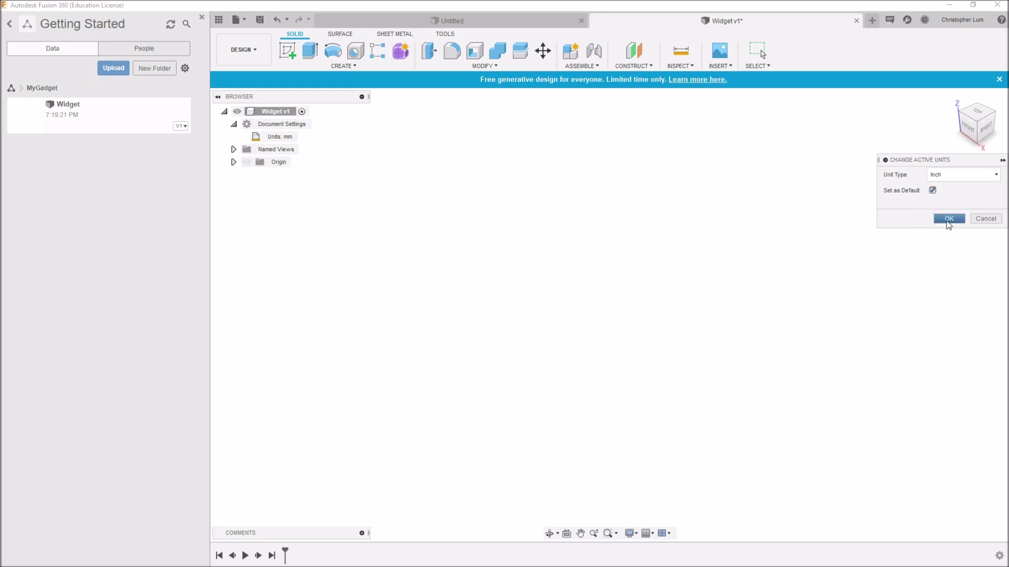
{"action": "left_click", "coordinate": [947, 221]}
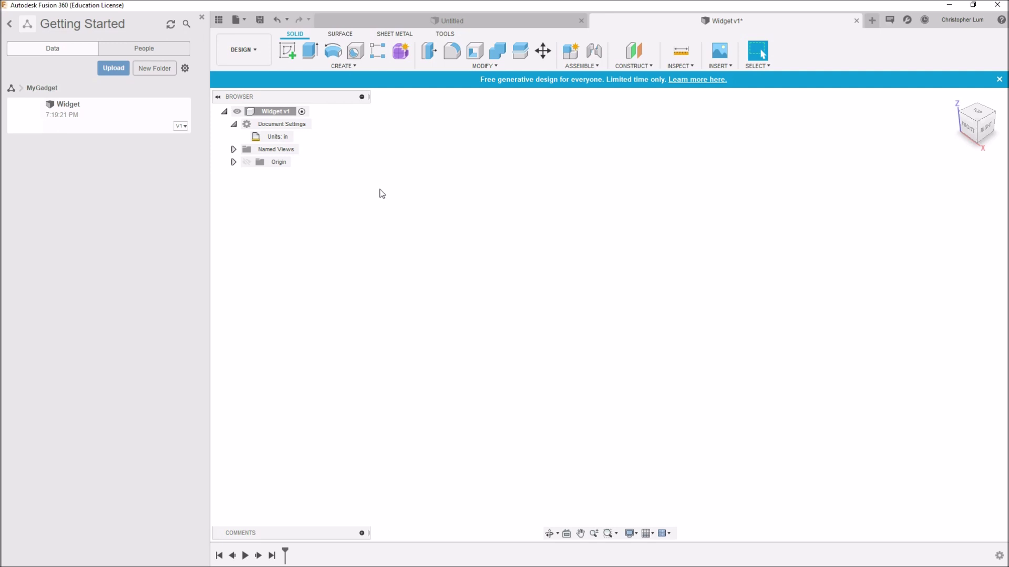
Sketch a center rectangle 4 in wide and 2 in high at the origin on the horizontal XY plane, and finish the sketch
{"action": "left_click", "coordinate": [288, 51]}
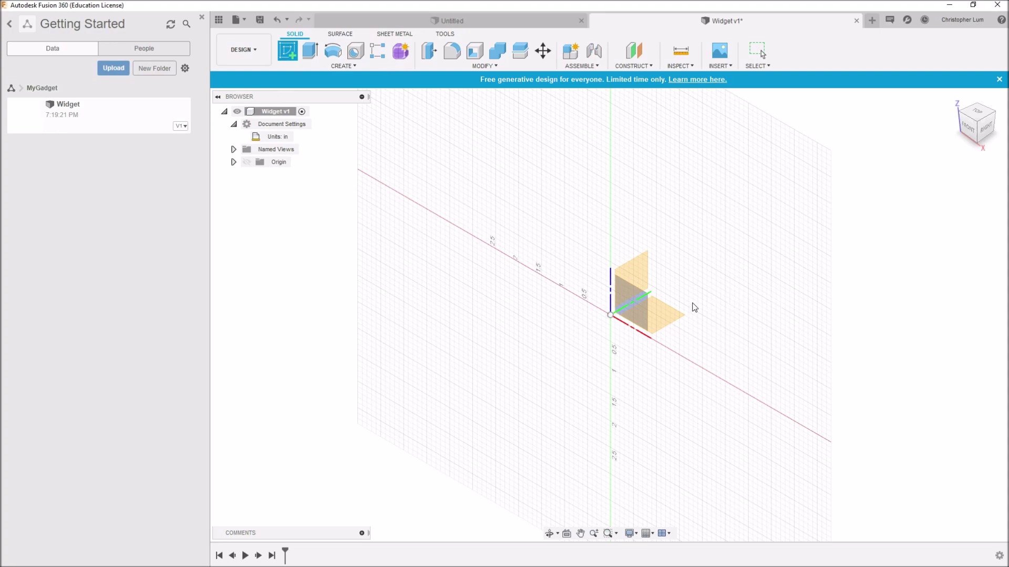
{"action": "left_click", "coordinate": [666, 315]}
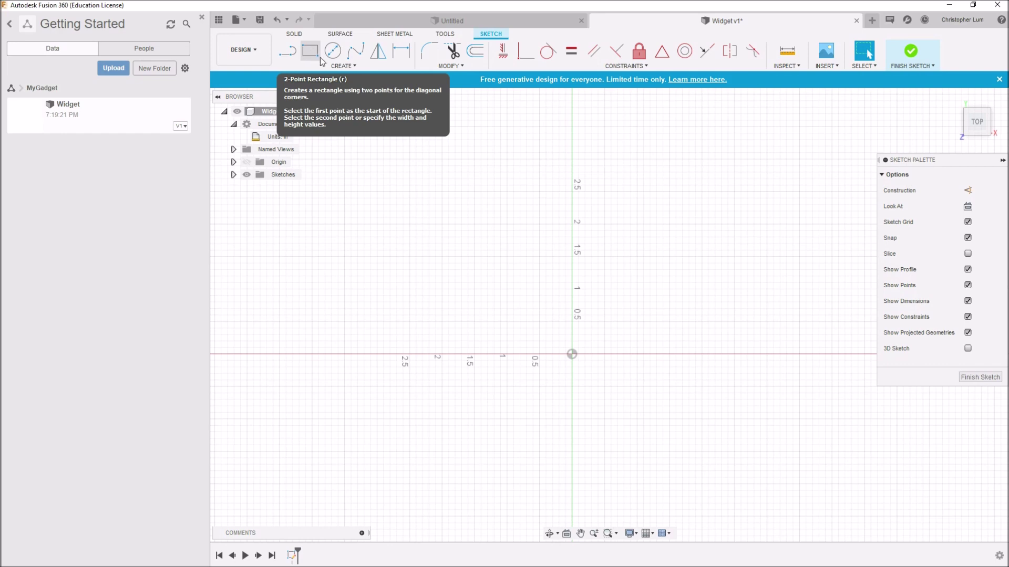
{"action": "left_click", "coordinate": [333, 67]}
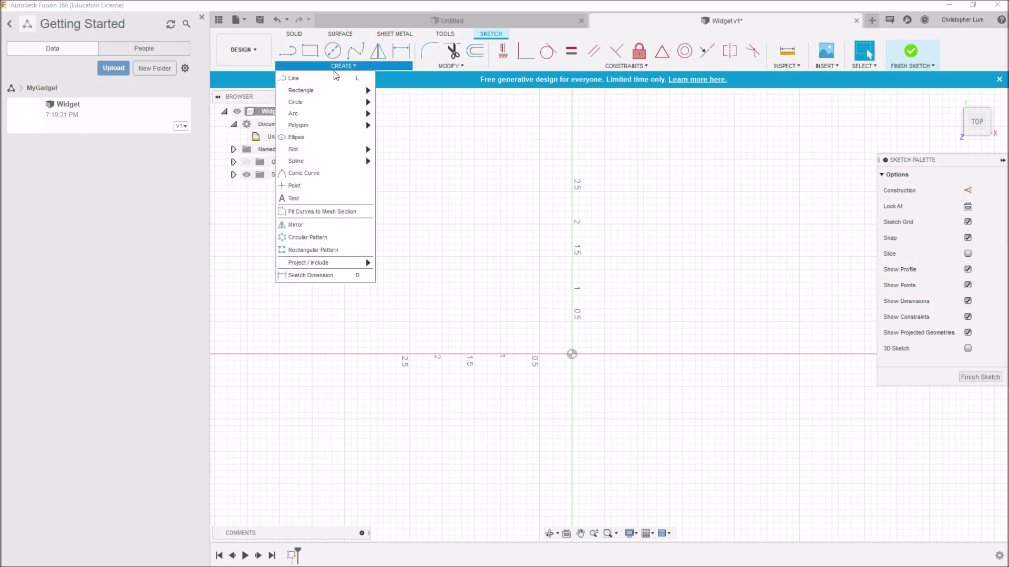
{"action": "mouse_move", "coordinate": [332, 91]}
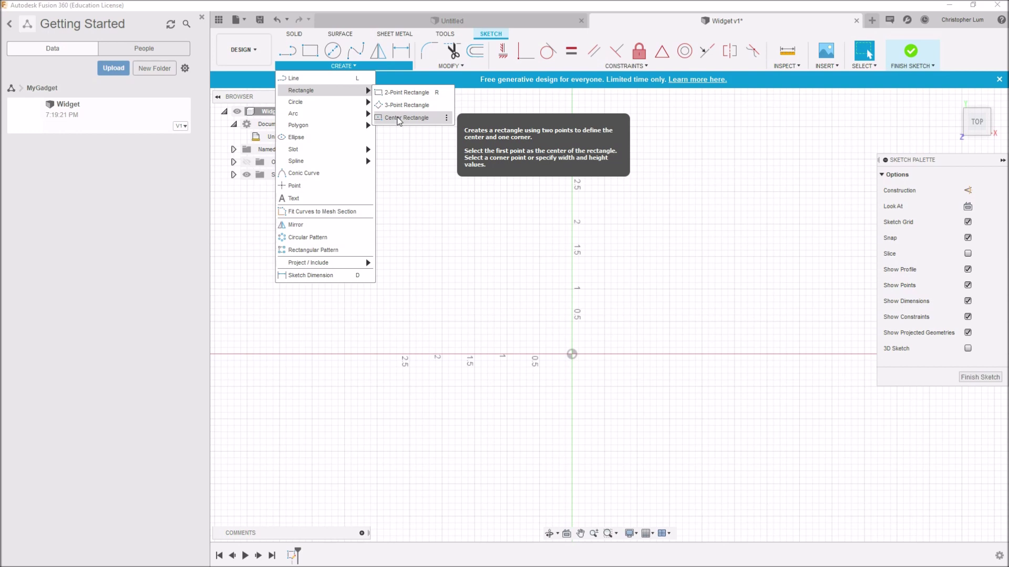
{"action": "left_click", "coordinate": [398, 119]}
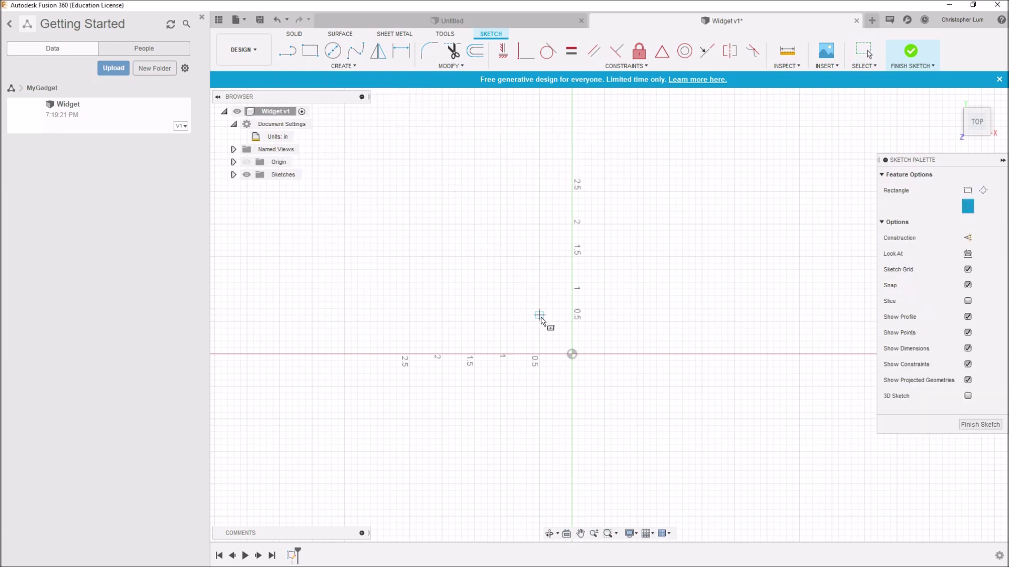
{"action": "left_click", "coordinate": [572, 355]}
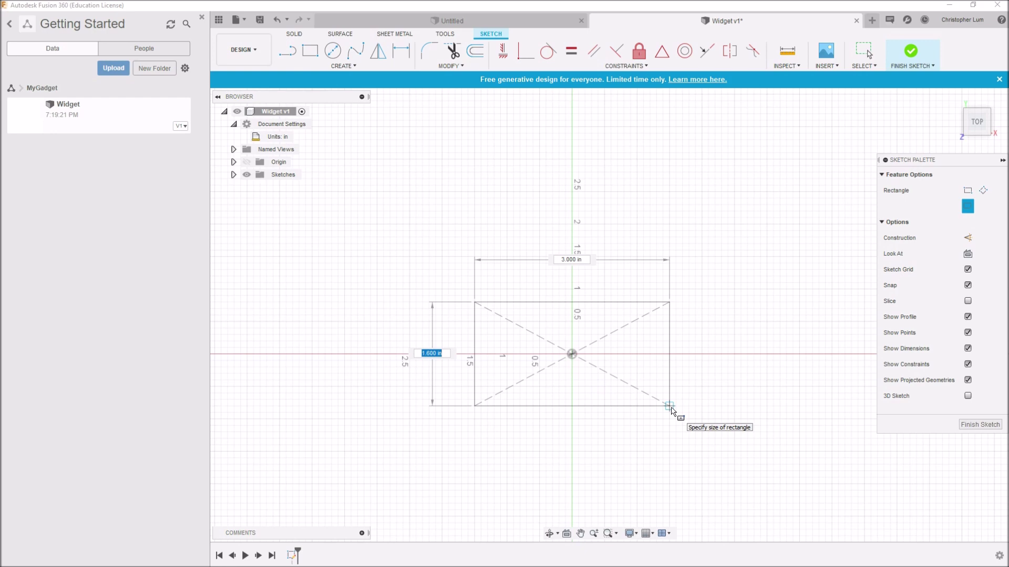
{"action": "type", "text": "2"}
{"action": "key", "text": "Tab"}
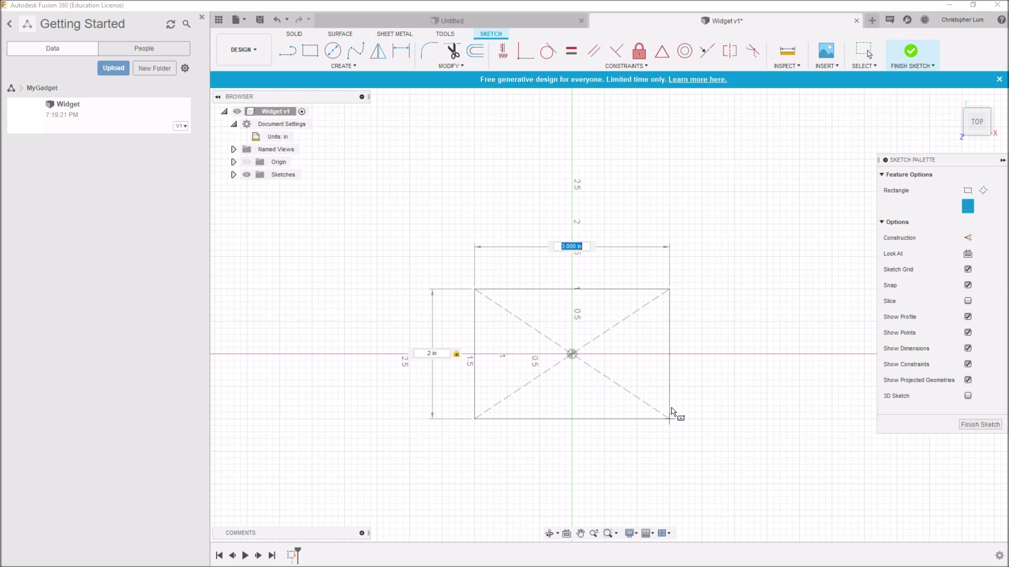
{"action": "type", "text": "4"}
{"action": "key", "text": "Tab"}
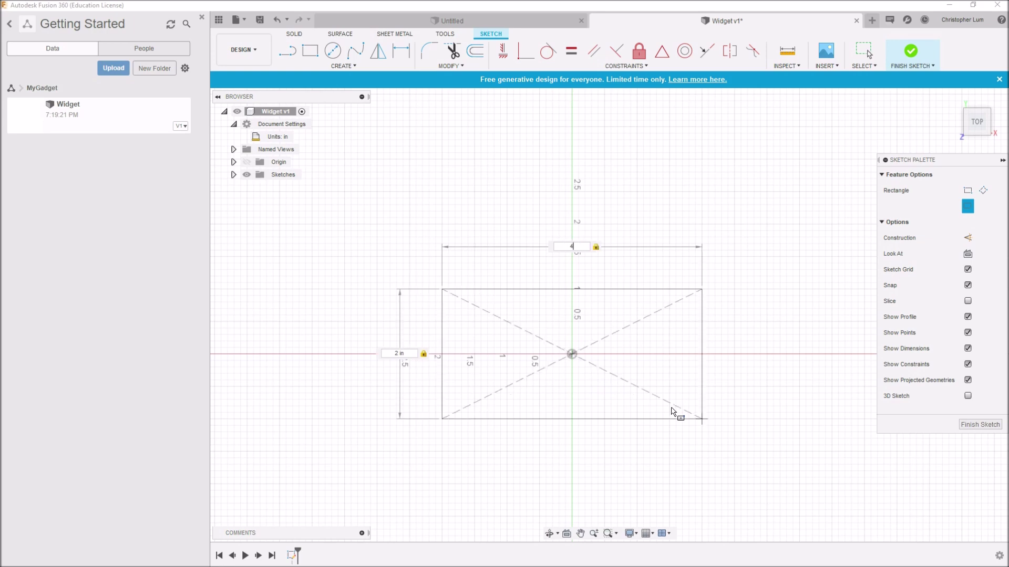
{"action": "key", "text": "Return"}
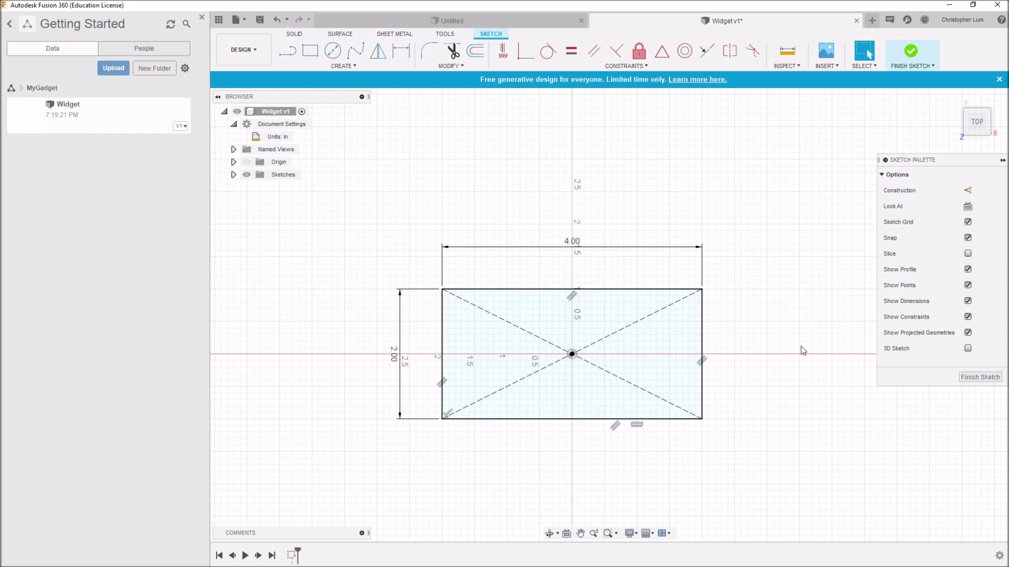
{"action": "left_click", "coordinate": [975, 378]}
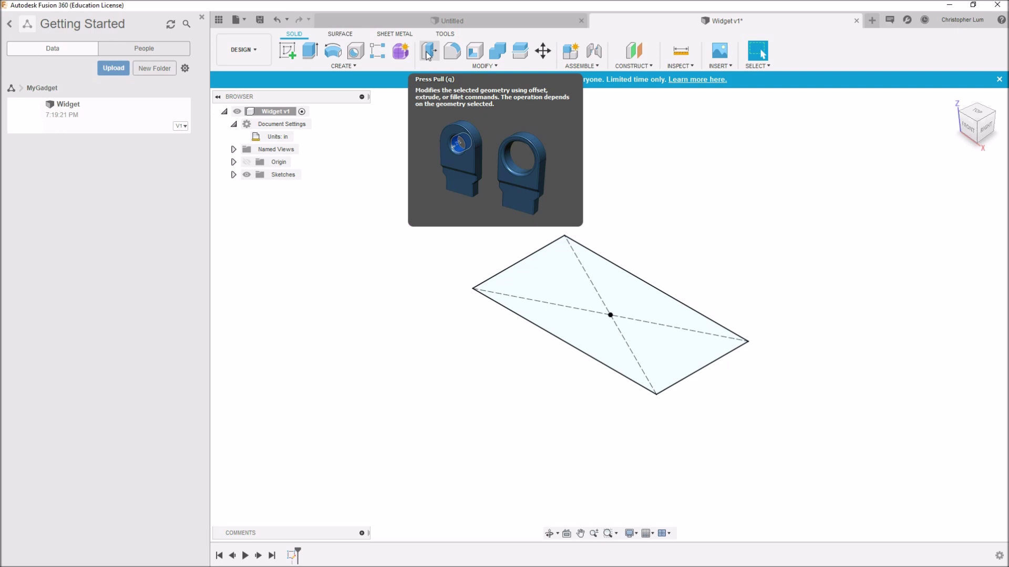
Use Press Pull on the rectangle profile to extrude it upward with a distance of 2 in
{"action": "left_click", "coordinate": [428, 55]}
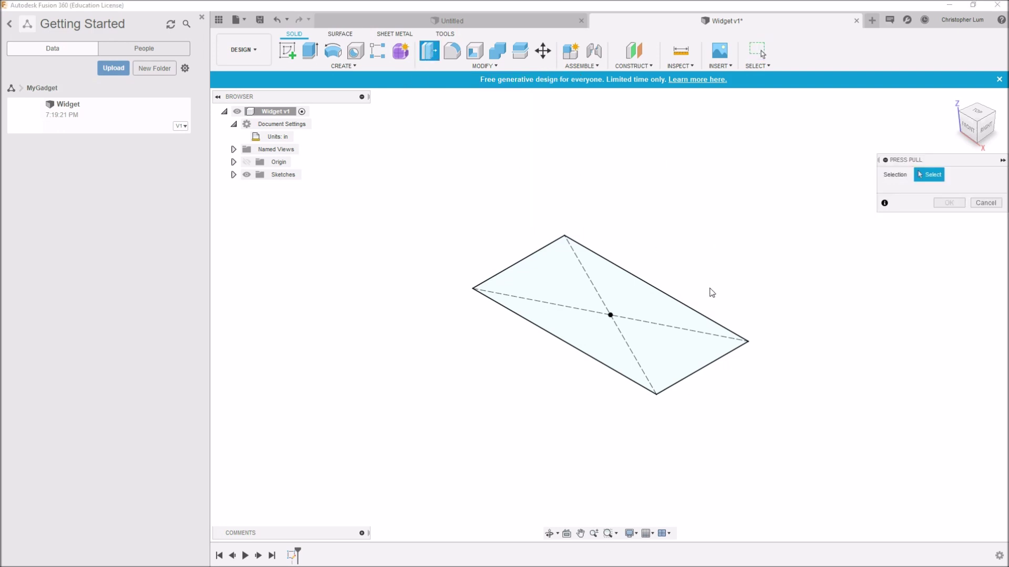
{"action": "left_click", "coordinate": [632, 306]}
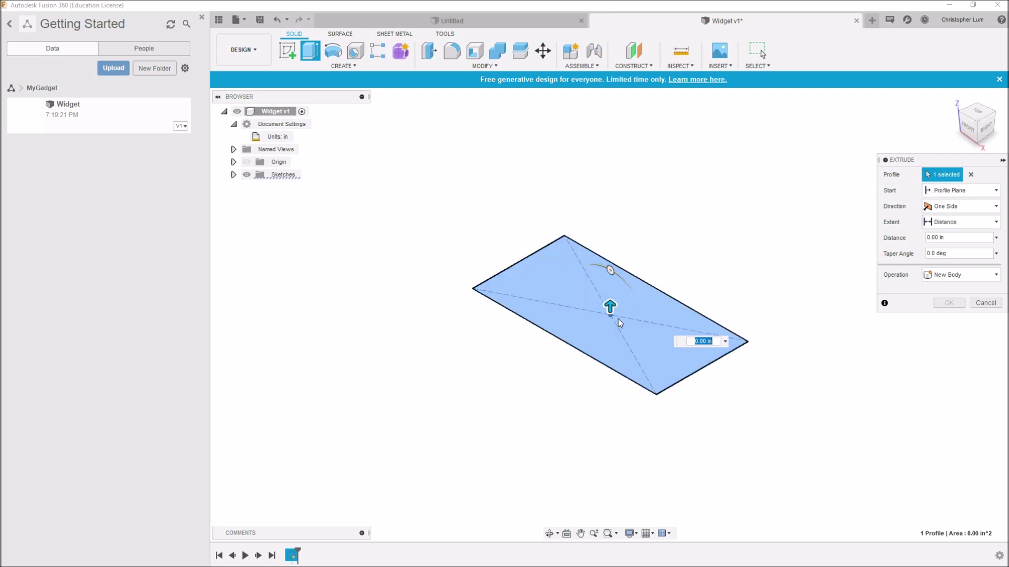
{"action": "left_click_drag", "start_coordinate": [609, 307], "coordinate": [609, 442]}
{"action": "left_click_drag", "start_coordinate": [606, 402], "coordinate": [609, 224]}
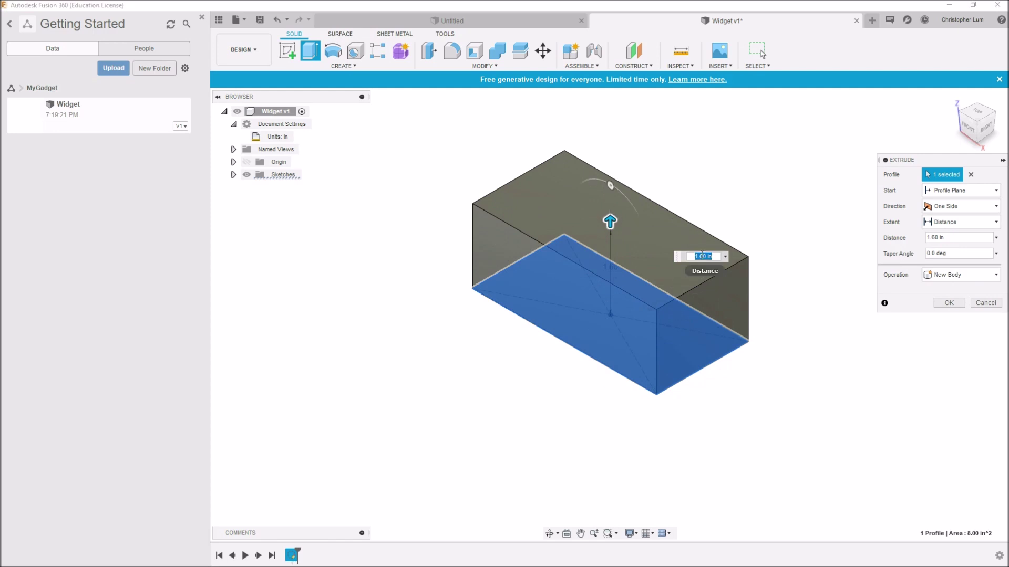
{"action": "type", "text": "2"}
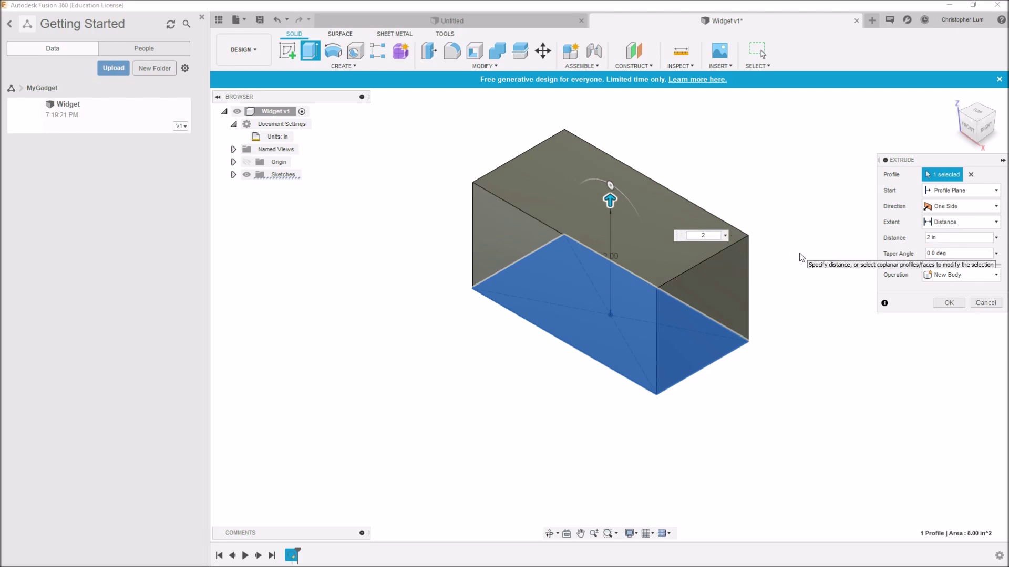
Try the Symmetric direction for the extrusion and return it to One Side
{"action": "left_click", "coordinate": [976, 208]}
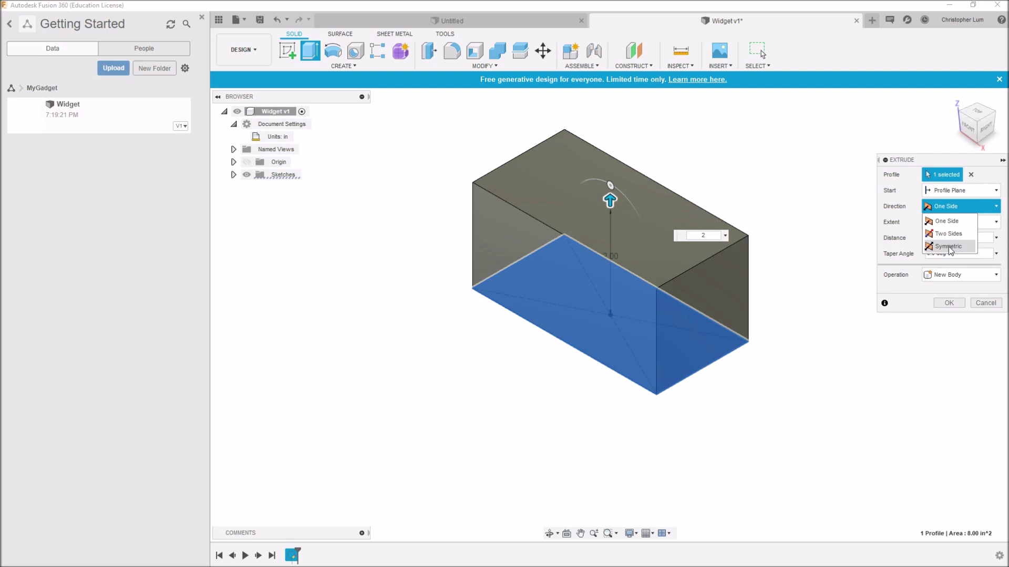
{"action": "left_click", "coordinate": [948, 247]}
{"action": "left_click", "coordinate": [959, 209]}
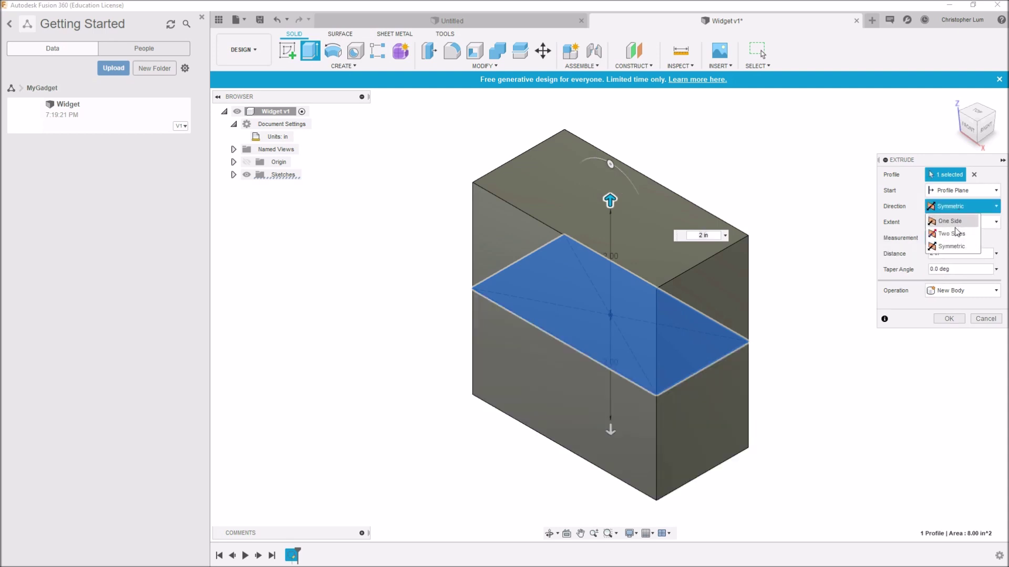
{"action": "left_click", "coordinate": [954, 223]}
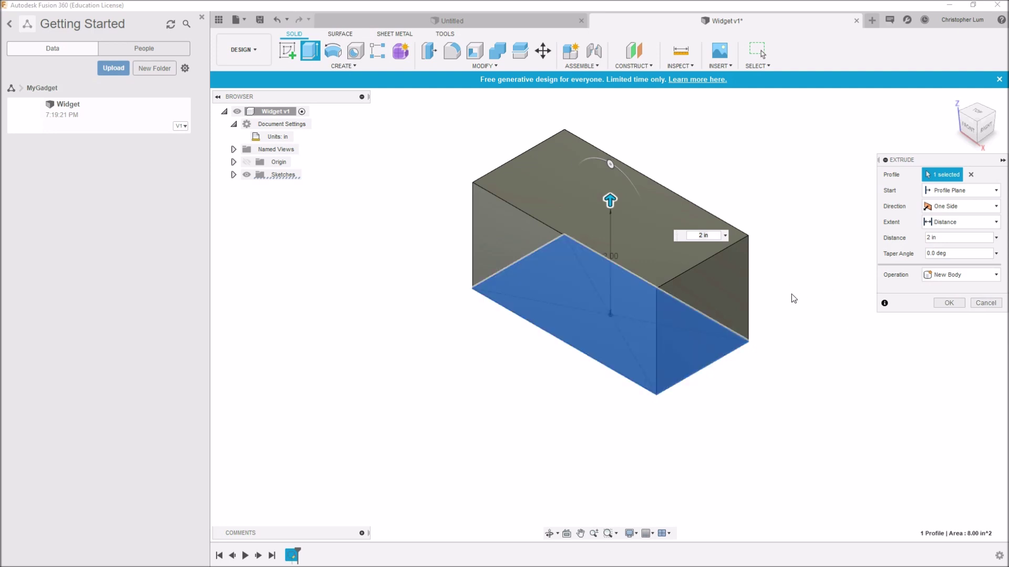
Complete the 2 in extrusion as a new body and save the design with the version description "User Saved"
{"action": "left_click", "coordinate": [947, 303]}
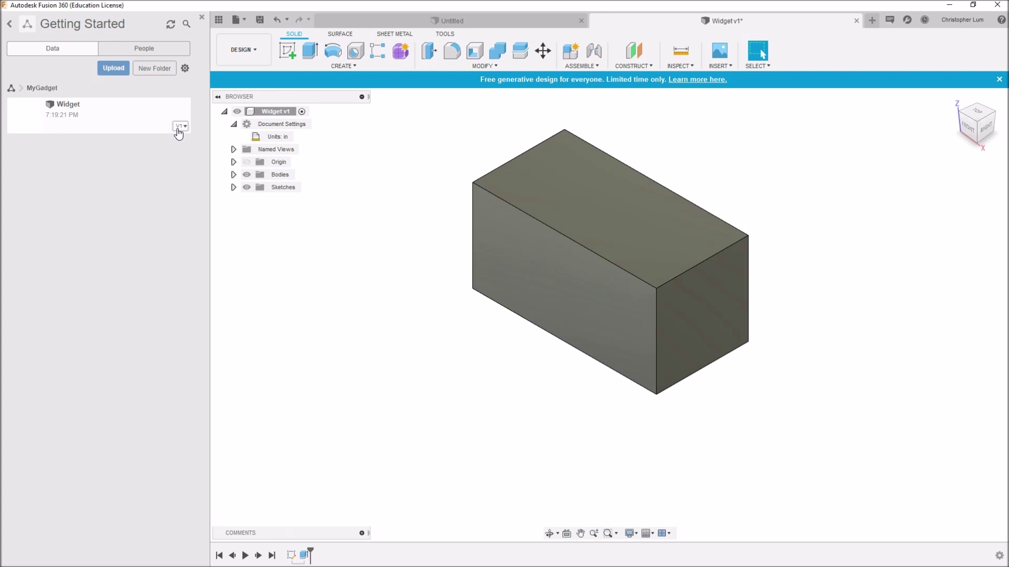
{"action": "left_click", "coordinate": [259, 21]}
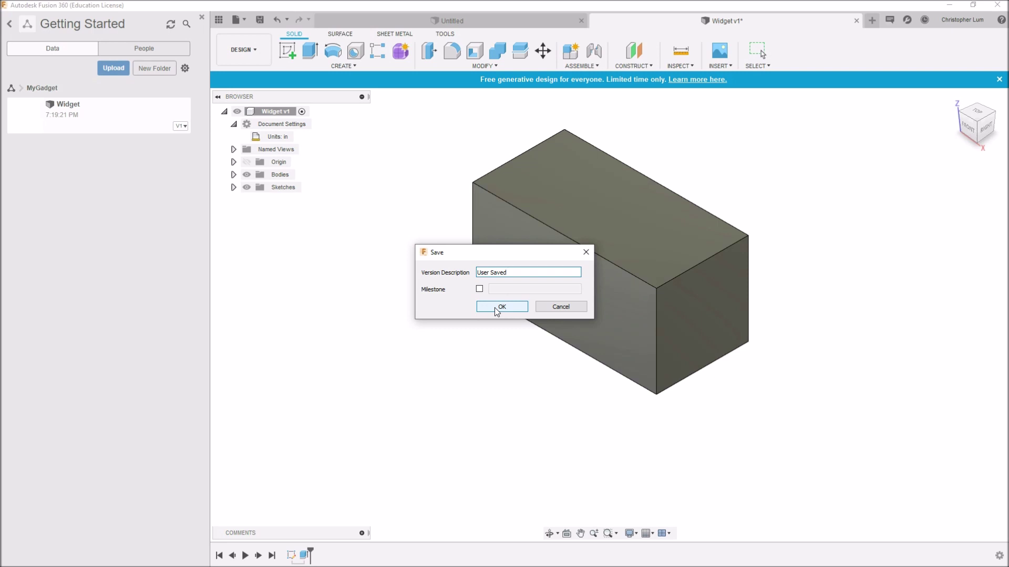
{"action": "left_click", "coordinate": [496, 310]}
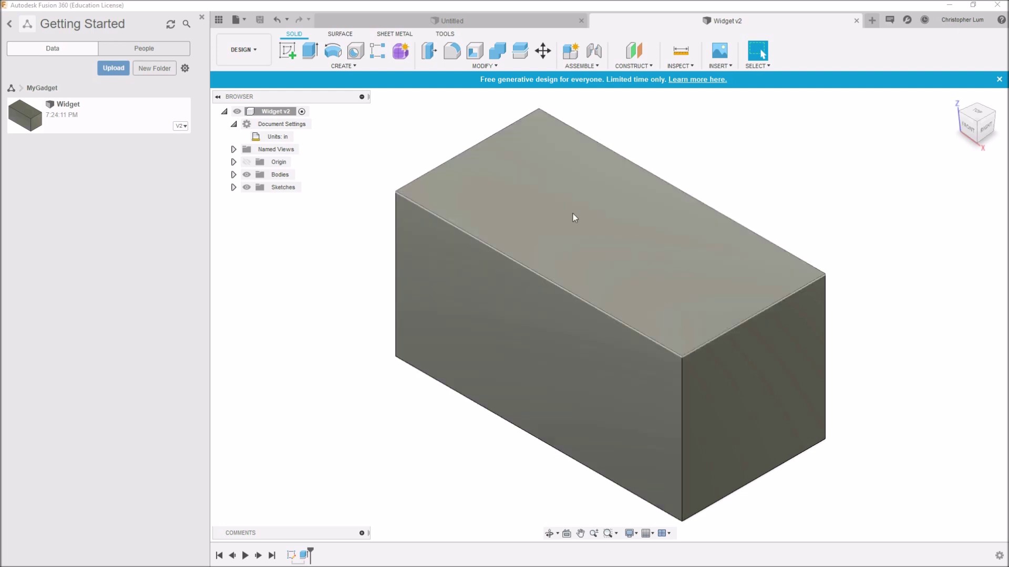
Sketch on the block's top face, offsetting its outline inward with an offset of -0.1 in, and finish the sketch
{"action": "left_click", "coordinate": [613, 260]}
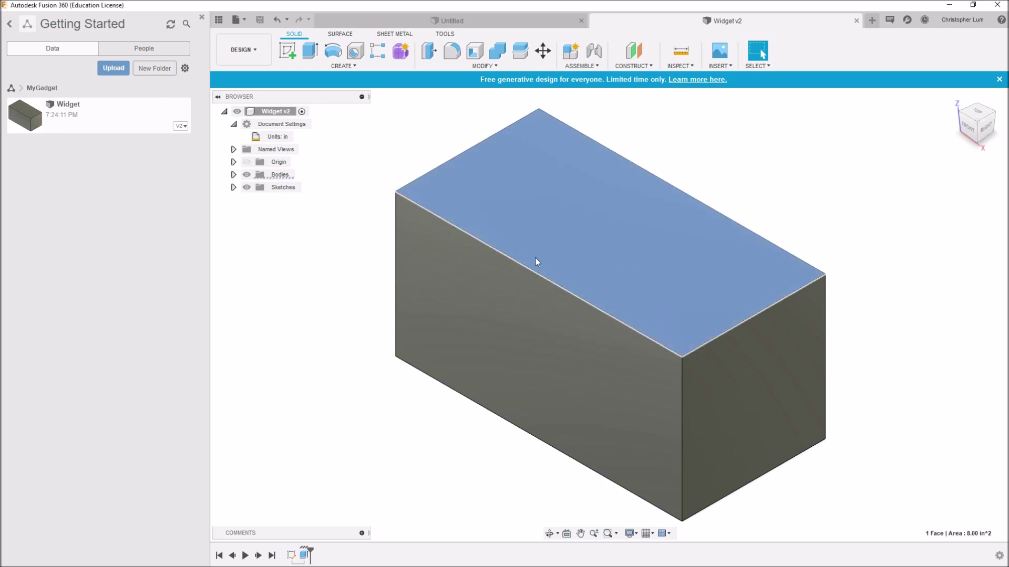
{"action": "left_click", "coordinate": [283, 53]}
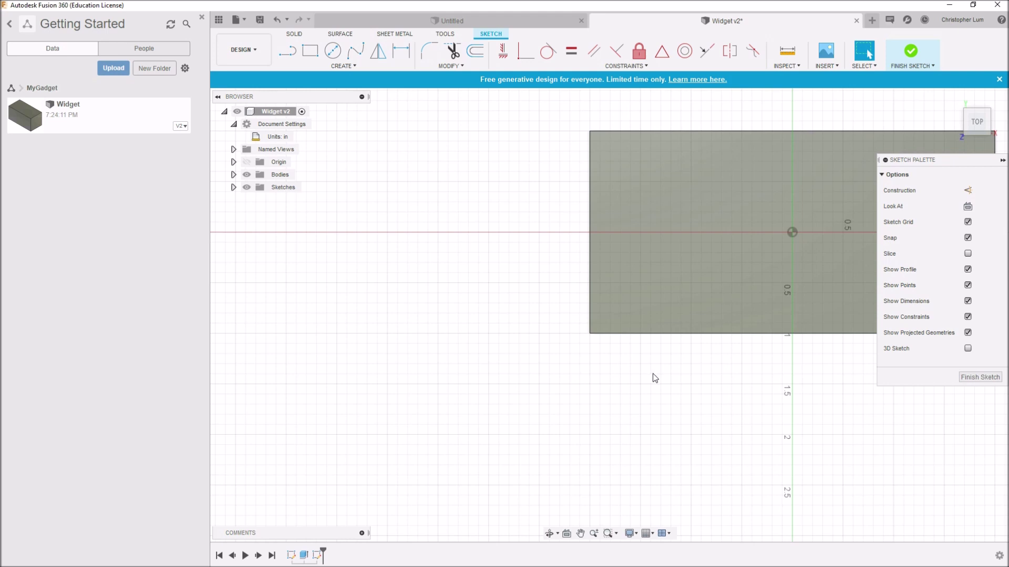
{"action": "mouse_move", "coordinate": [651, 373]}
{"action": "middle_mouse_down"}
{"action": "mouse_move", "coordinate": [617, 394]}
{"action": "mouse_move", "coordinate": [450, 419]}
{"action": "mouse_move", "coordinate": [424, 435]}
{"action": "middle_mouse_up"}
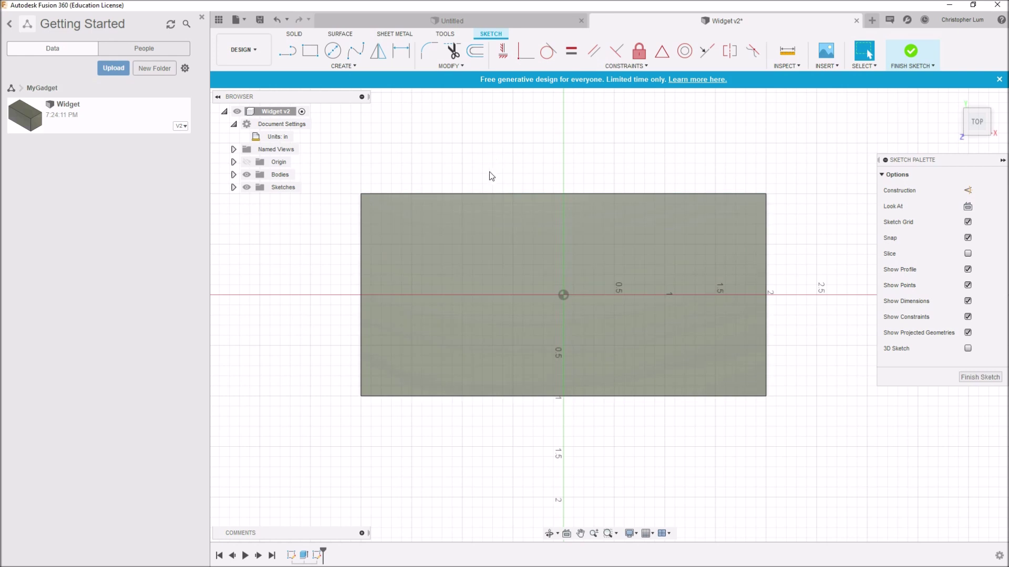
{"action": "left_click", "coordinate": [474, 52]}
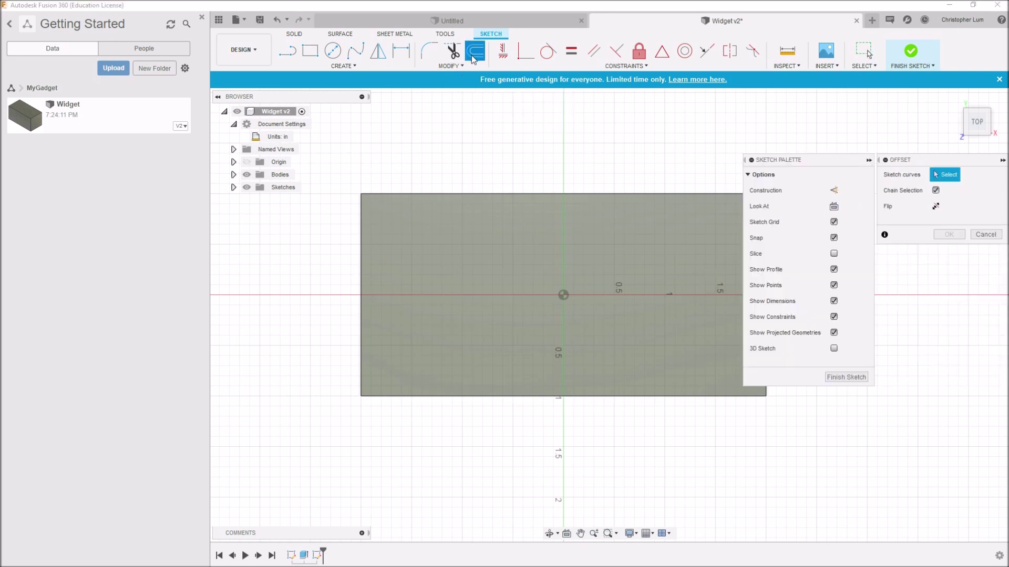
{"action": "left_click", "coordinate": [505, 195]}
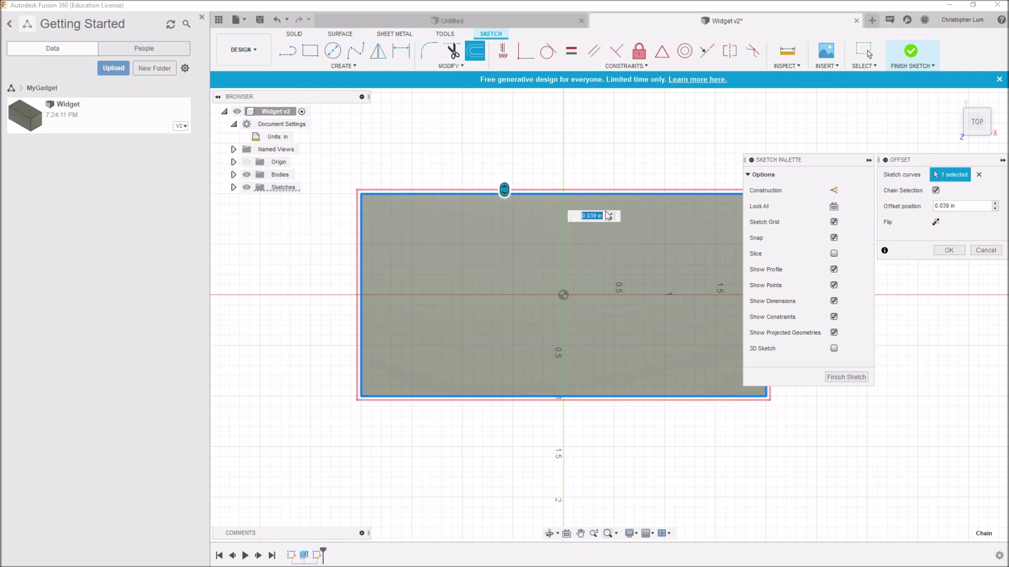
{"action": "type", "text": ".1"}
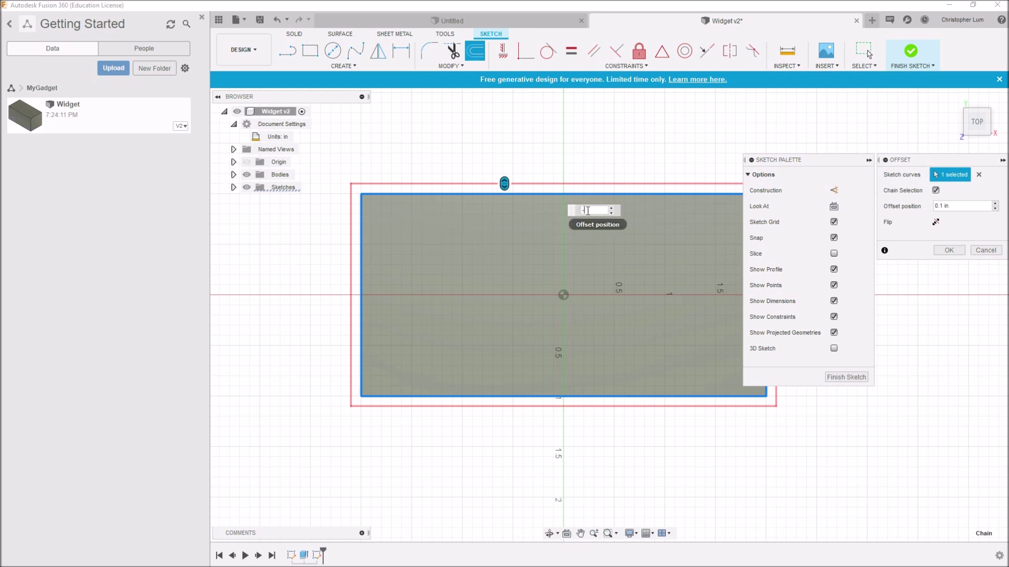
{"action": "type", "text": "1"}
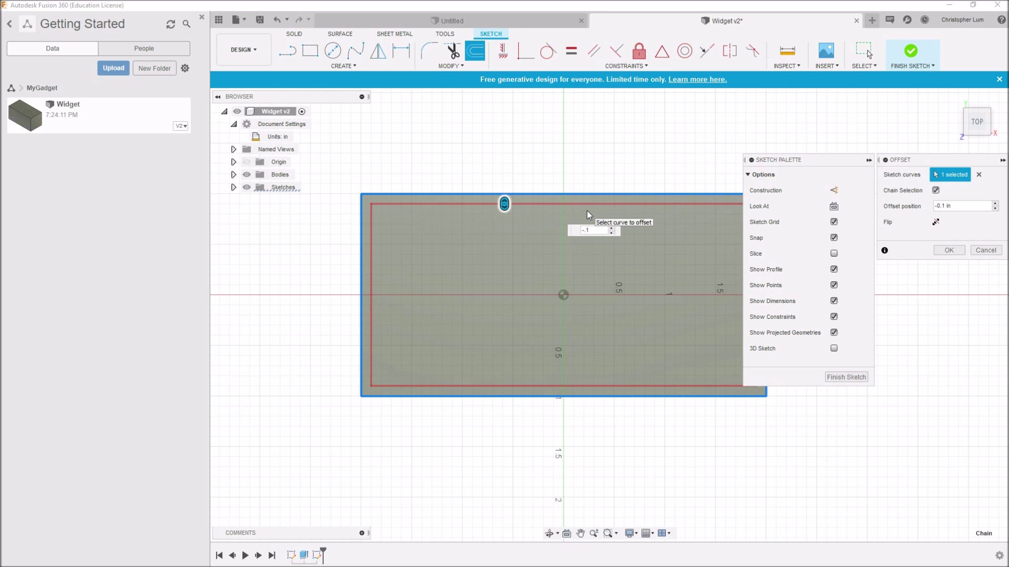
{"action": "key", "text": "Return"}
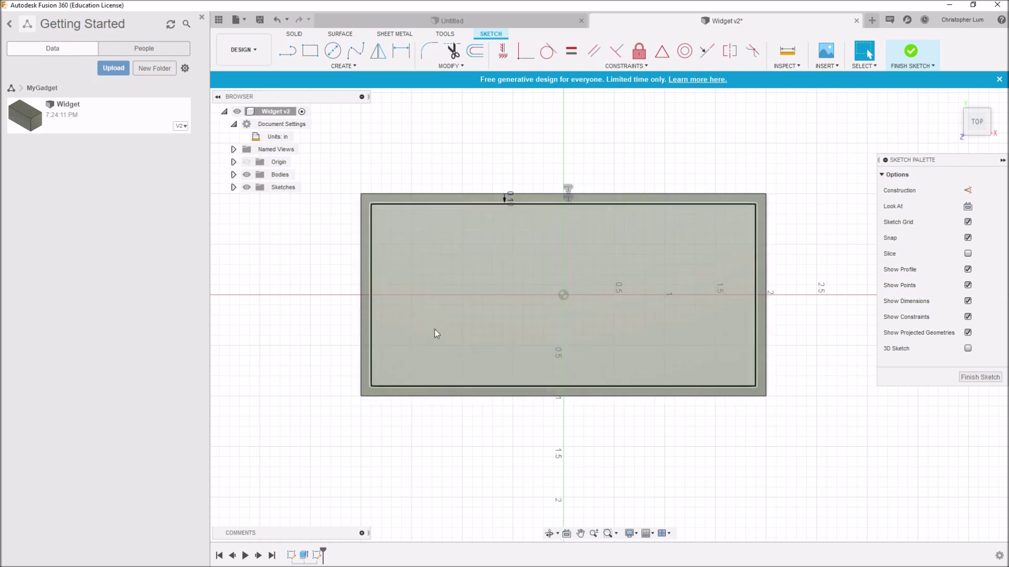
{"action": "left_click", "coordinate": [978, 378]}
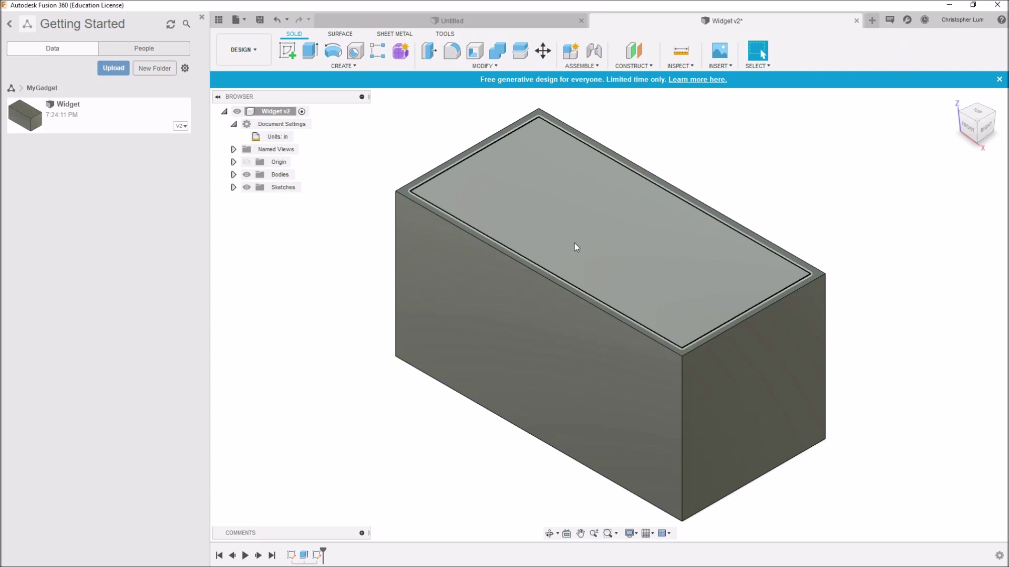
Use Press Pull on the inner rectangle profile to cut down through the block with a distance of -2.90 in
{"action": "left_click", "coordinate": [427, 52]}
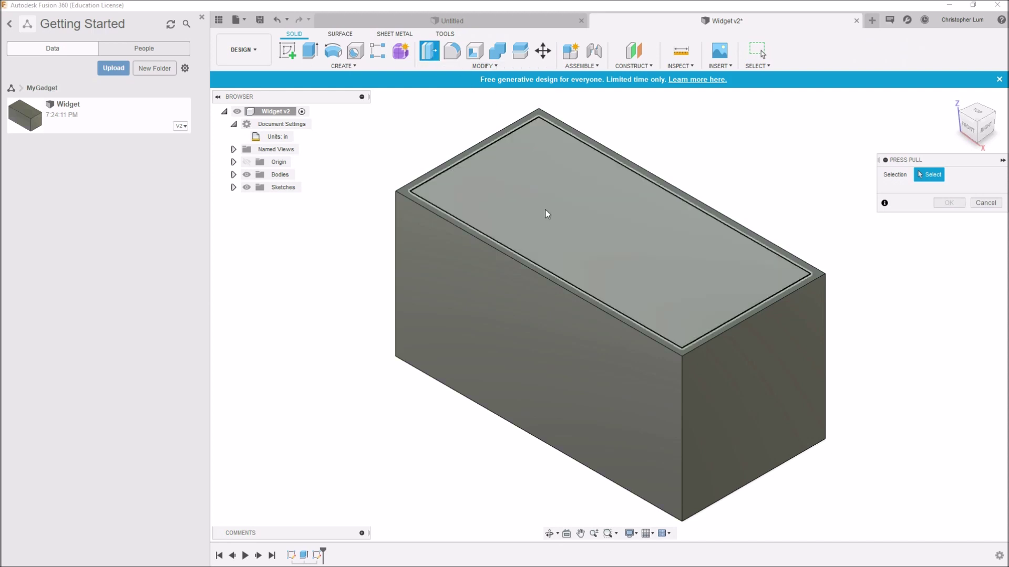
{"action": "left_click", "coordinate": [597, 235]}
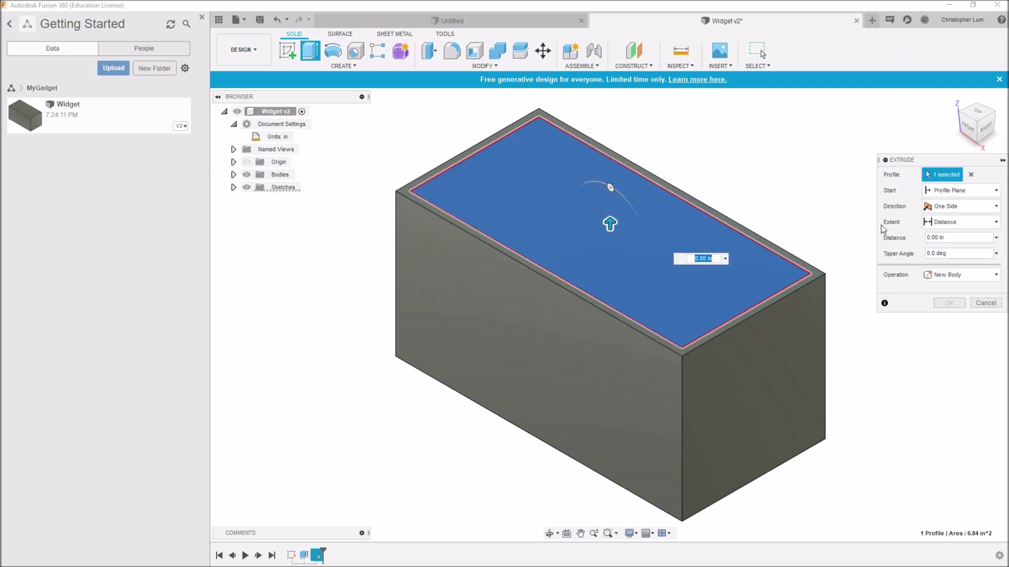
{"action": "left_click_drag", "start_coordinate": [611, 225], "coordinate": [604, 328]}
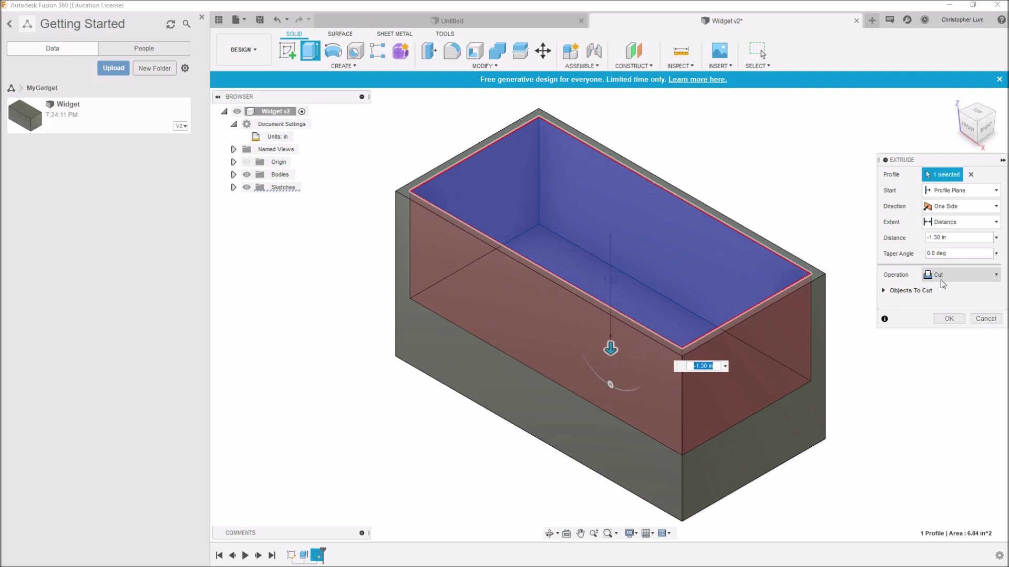
{"action": "left_click_drag", "start_coordinate": [610, 348], "coordinate": [547, 483]}
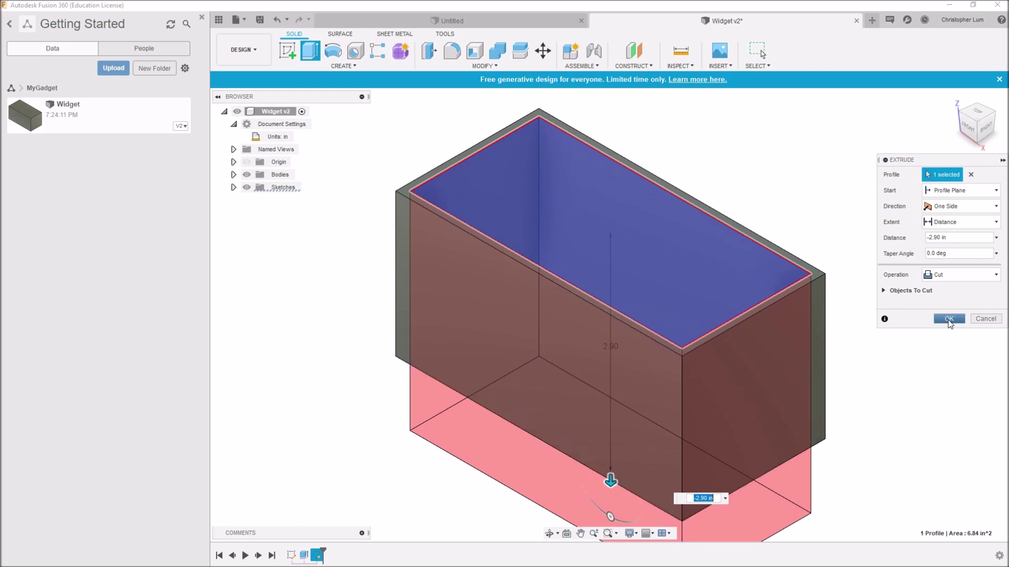
{"action": "left_click", "coordinate": [947, 320]}
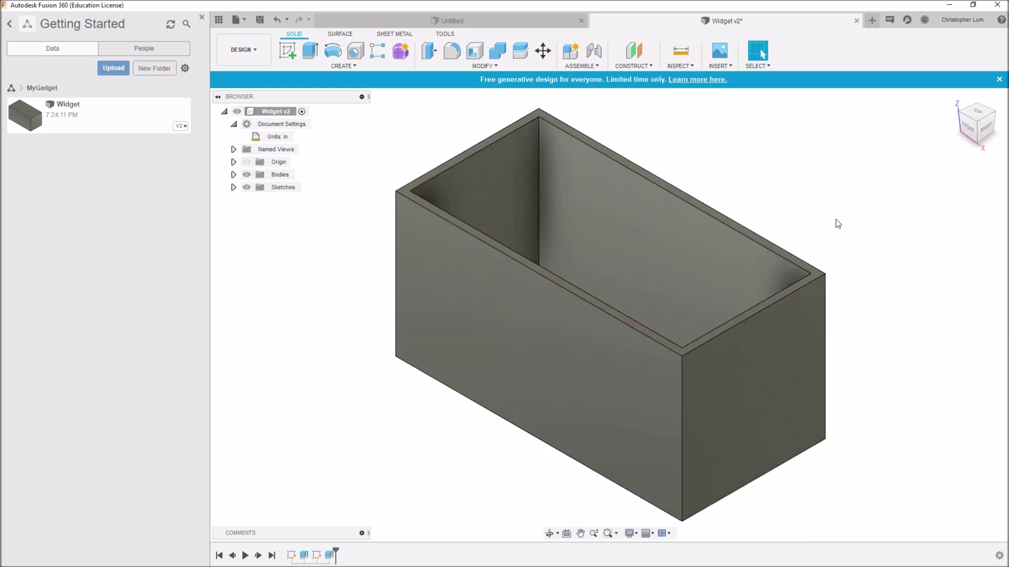
Examine the opening in the block and review the cut extrusion's settings, keeping its distance as it is
{"action": "middle_click_drag", "start_coordinate": [838, 200], "coordinate": [833, 206]}
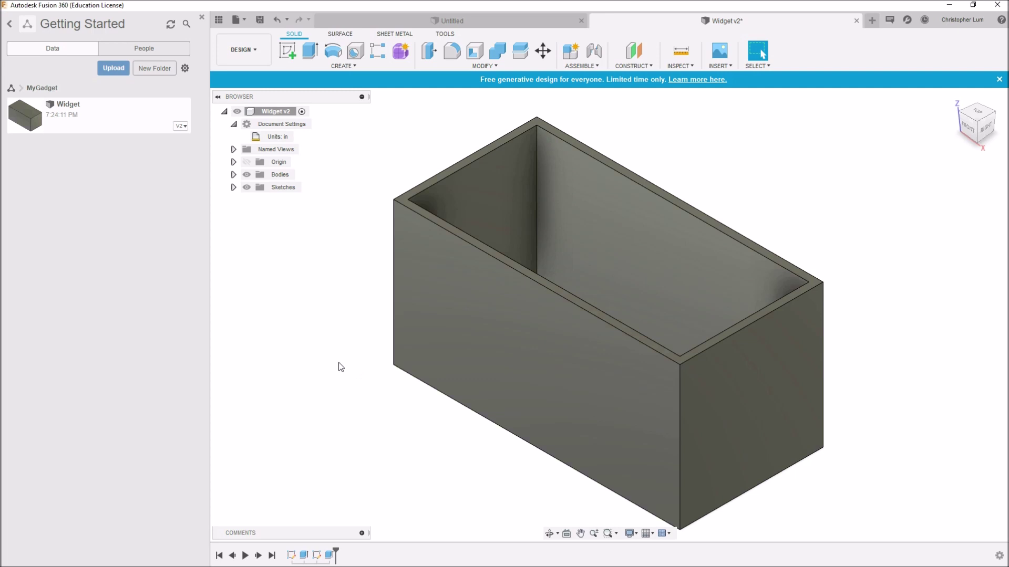
{"action": "key", "text": "F4"}
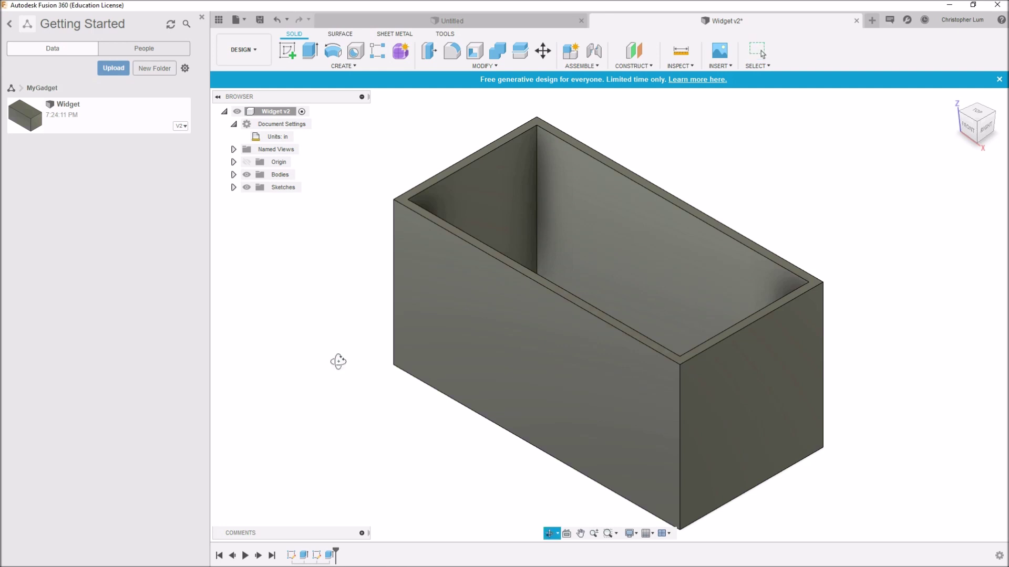
{"action": "left_click_drag", "start_coordinate": [339, 362], "coordinate": [320, 377]}
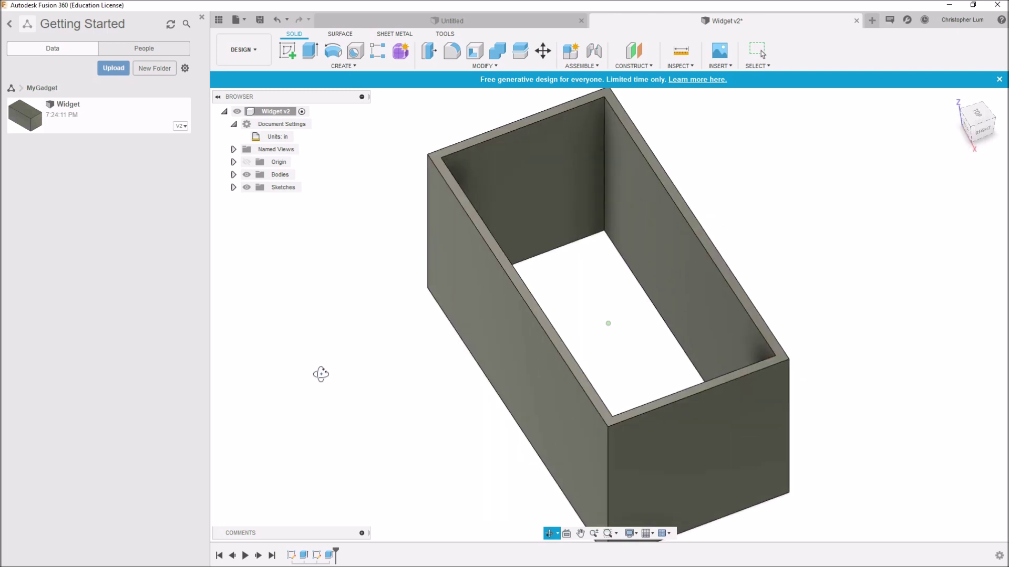
{"action": "key", "text": "Escape"}
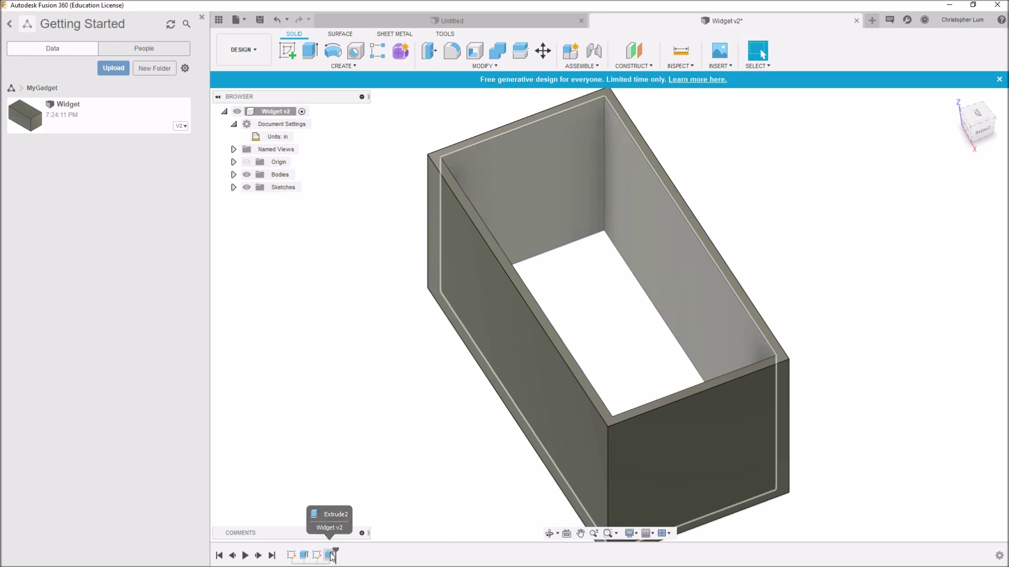
{"action": "right_click", "coordinate": [331, 556]}
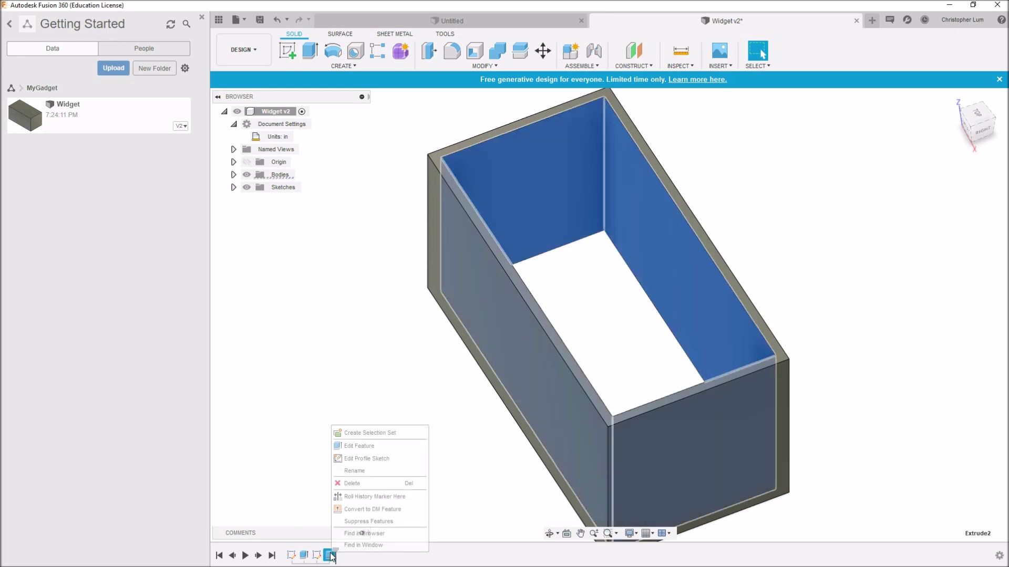
{"action": "left_click", "coordinate": [364, 446]}
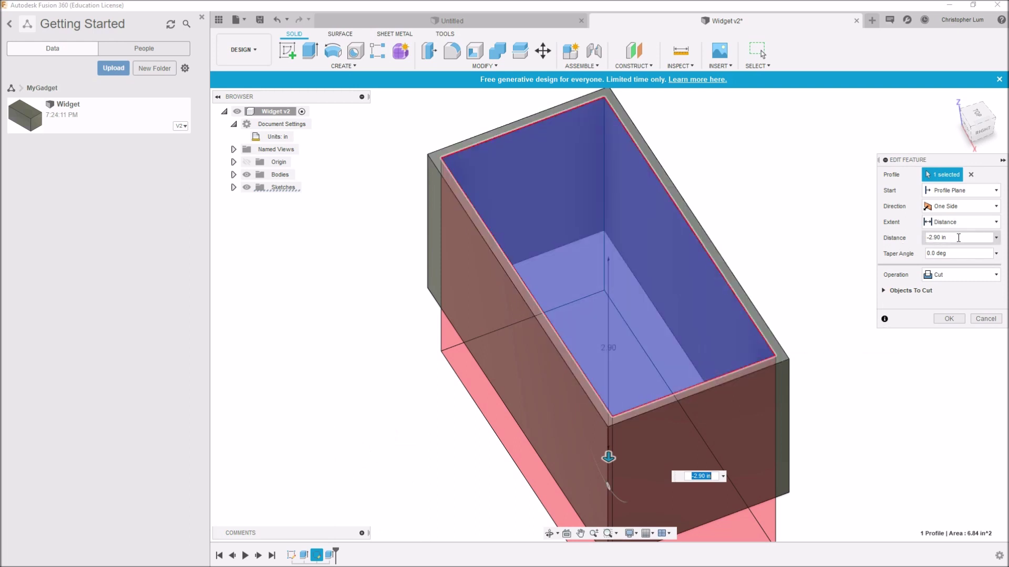
{"action": "left_click", "coordinate": [926, 238]}
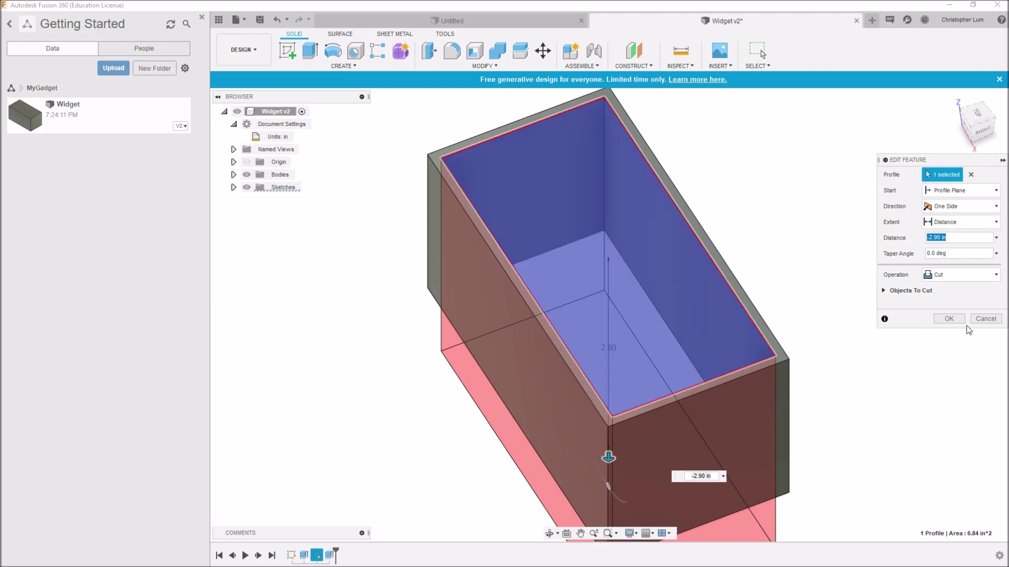
{"action": "left_click", "coordinate": [948, 320]}
Measure the length of the box's outer vertical corner edge between the front and right faces
{"action": "middle_click_drag", "start_coordinate": [821, 347], "coordinate": [797, 302], "text": "shift"}
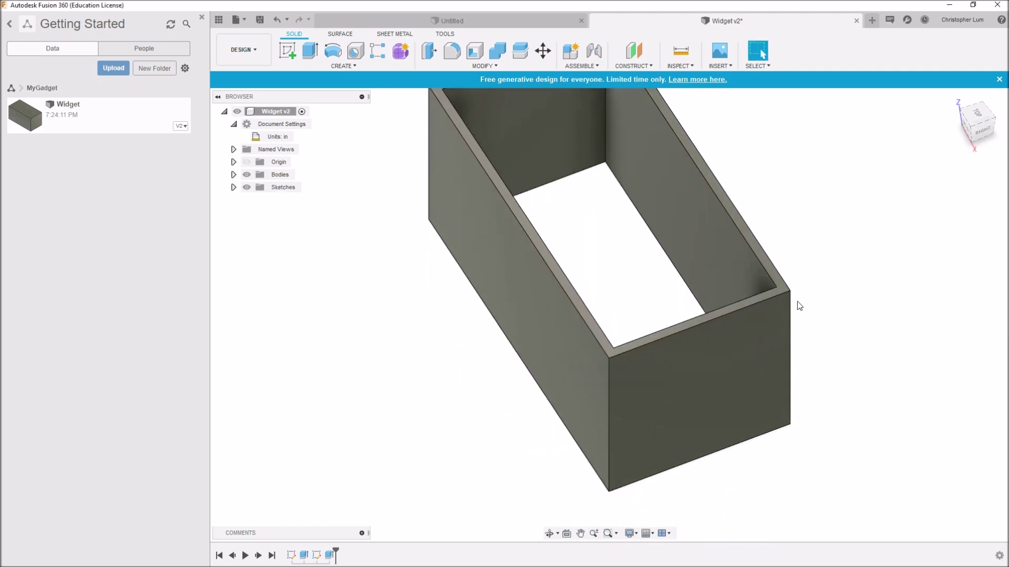
{"action": "middle_click_drag", "start_coordinate": [459, 428], "coordinate": [480, 396], "text": "shift"}
{"action": "key", "text": "Escape"}
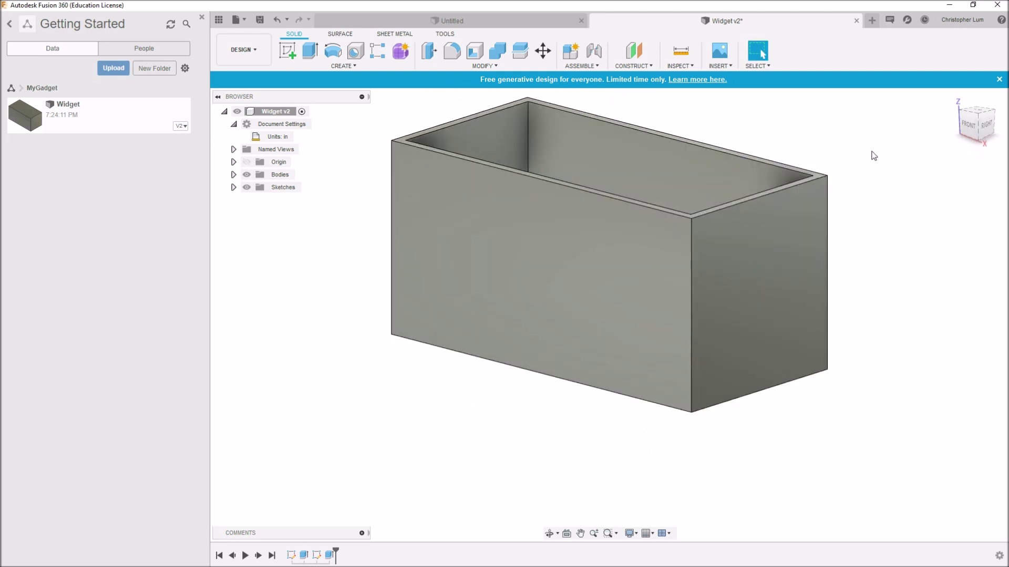
{"action": "left_click", "coordinate": [681, 53]}
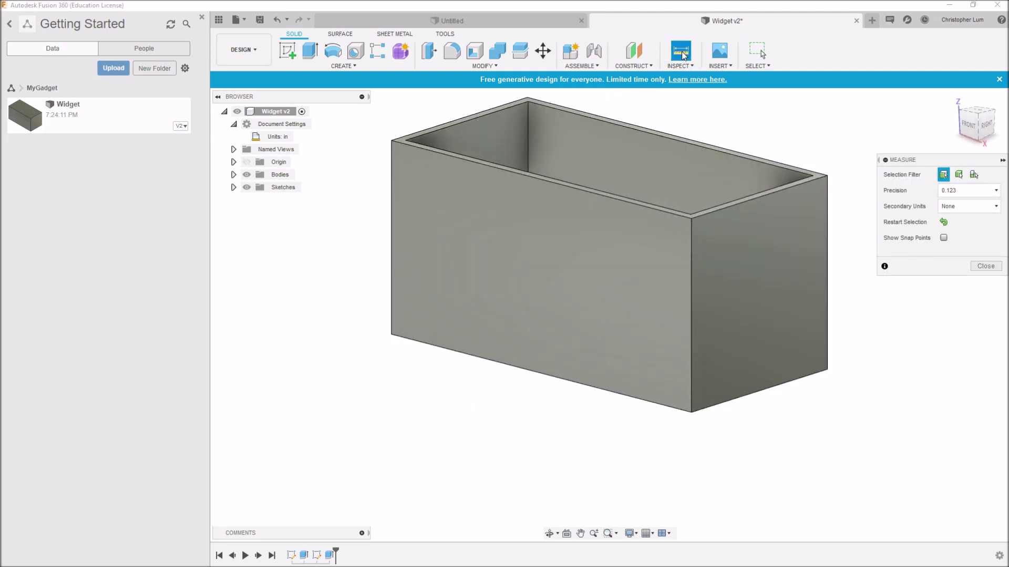
{"action": "left_click", "coordinate": [691, 259]}
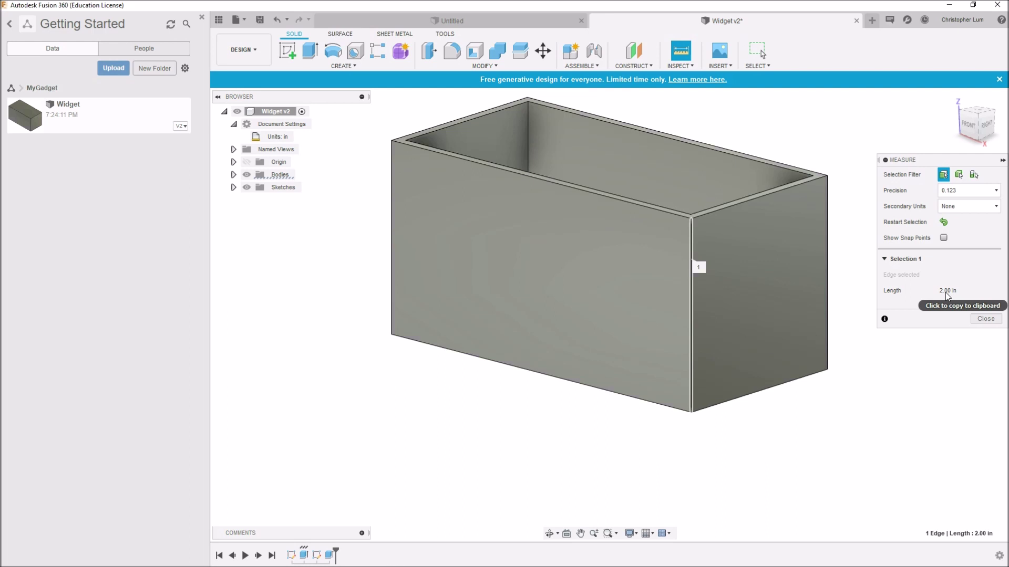
{"action": "left_click", "coordinate": [978, 320]}
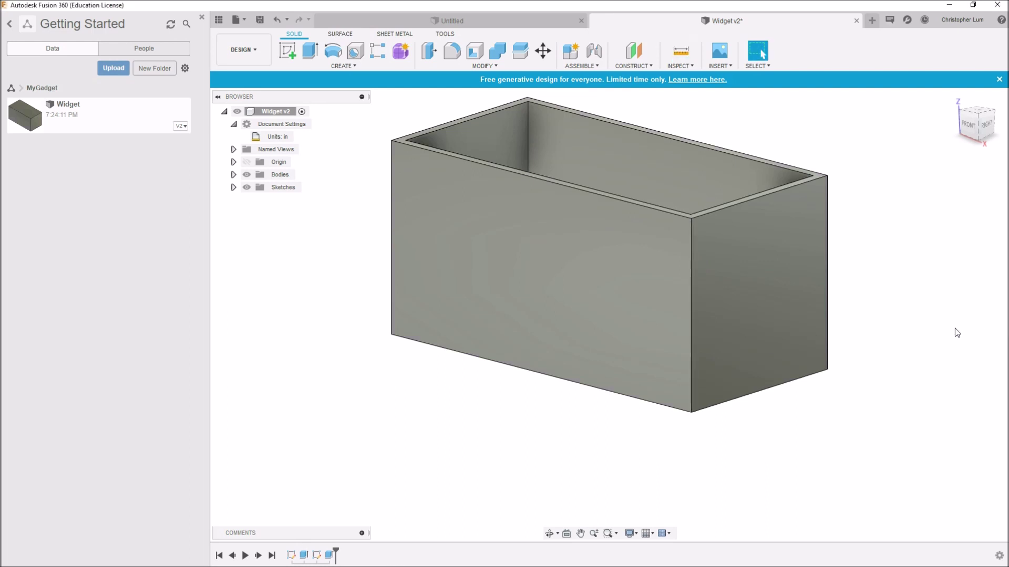
Edit the cut extrusion's distance to -1.90 in so that the pocket leaves a floor in the box
{"action": "right_click", "coordinate": [331, 557]}
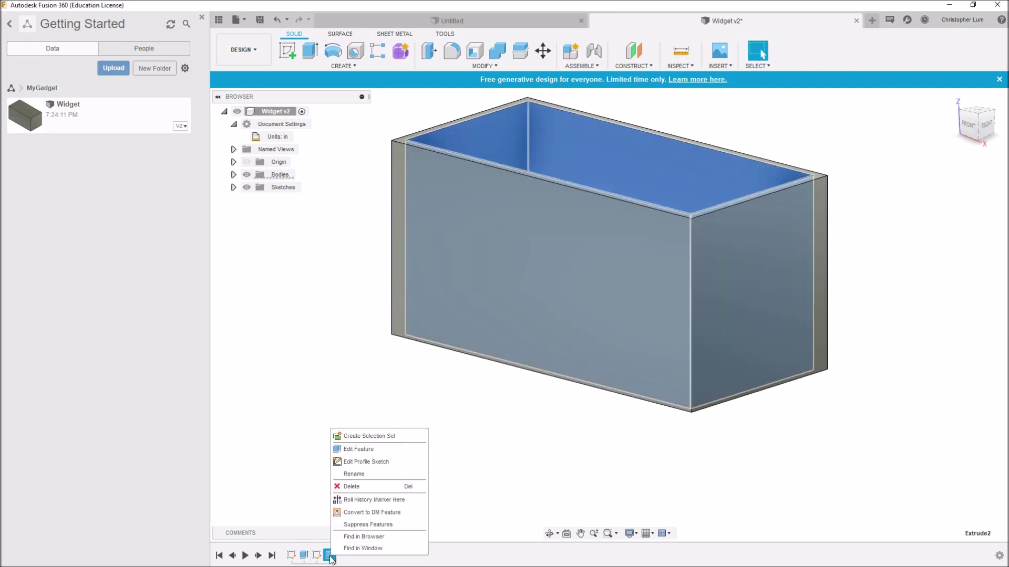
{"action": "left_click", "coordinate": [362, 450]}
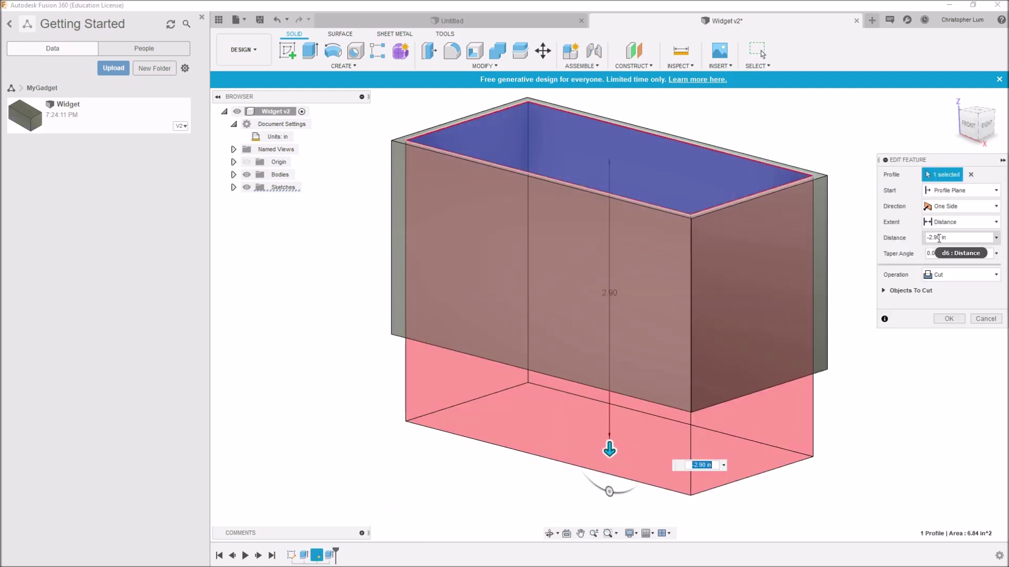
{"action": "left_click", "coordinate": [934, 238]}
{"action": "type", "text": "1"}
{"action": "key", "text": "Return"}
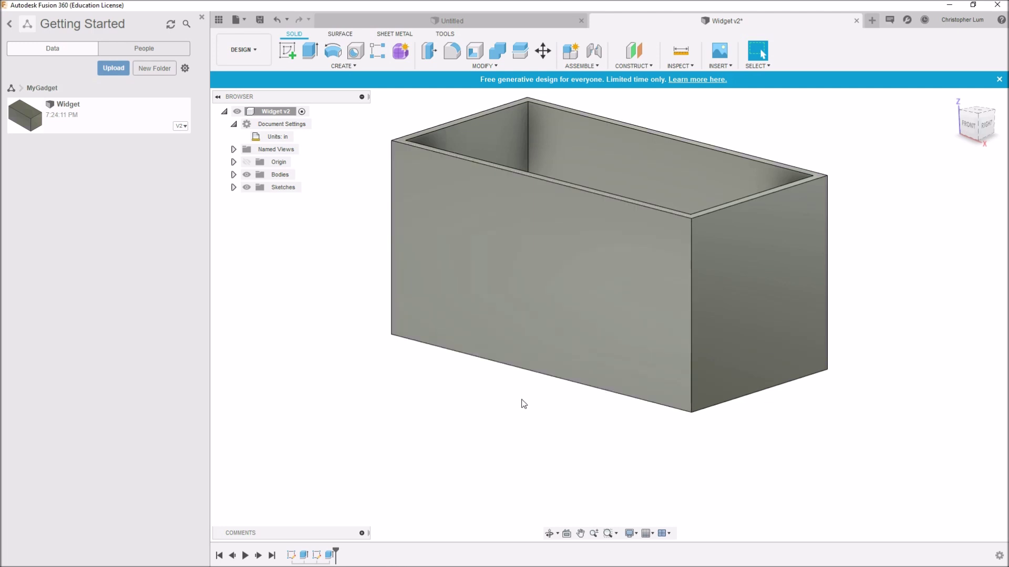
Examine the pocket's floor and review the cut extrusion's settings, leaving its distance as it is
{"action": "key", "text": "F4"}
{"action": "left_click_drag", "start_coordinate": [485, 399], "coordinate": [467, 416]}
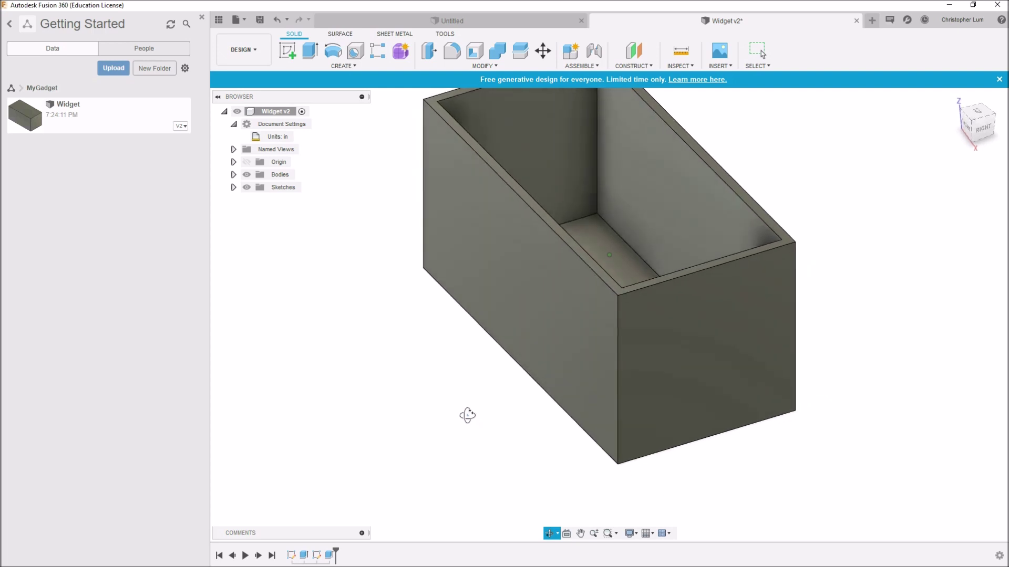
{"action": "key", "text": "Escape"}
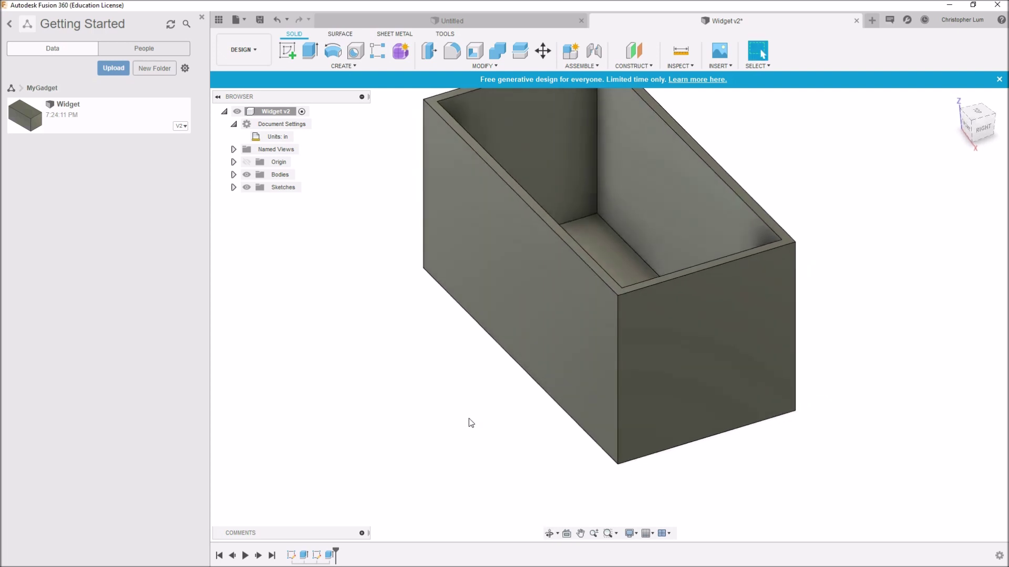
{"action": "right_click", "coordinate": [331, 555]}
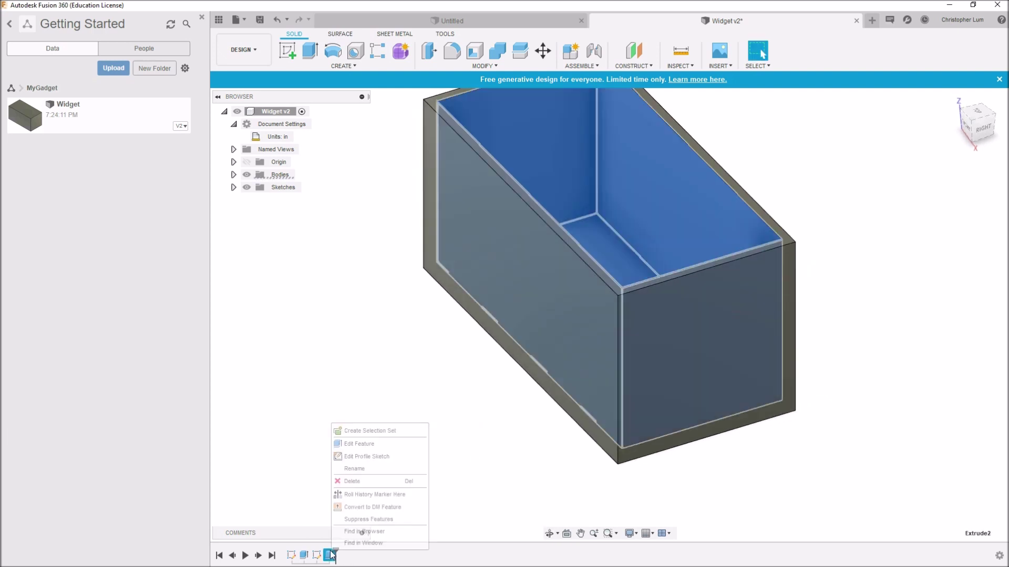
{"action": "left_click", "coordinate": [370, 447]}
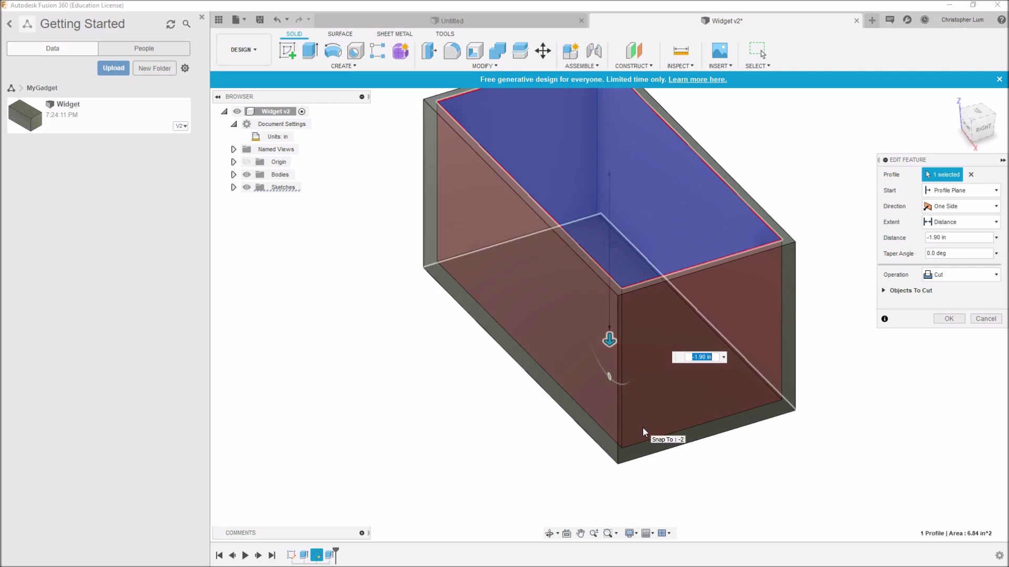
{"action": "left_click", "coordinate": [979, 319]}
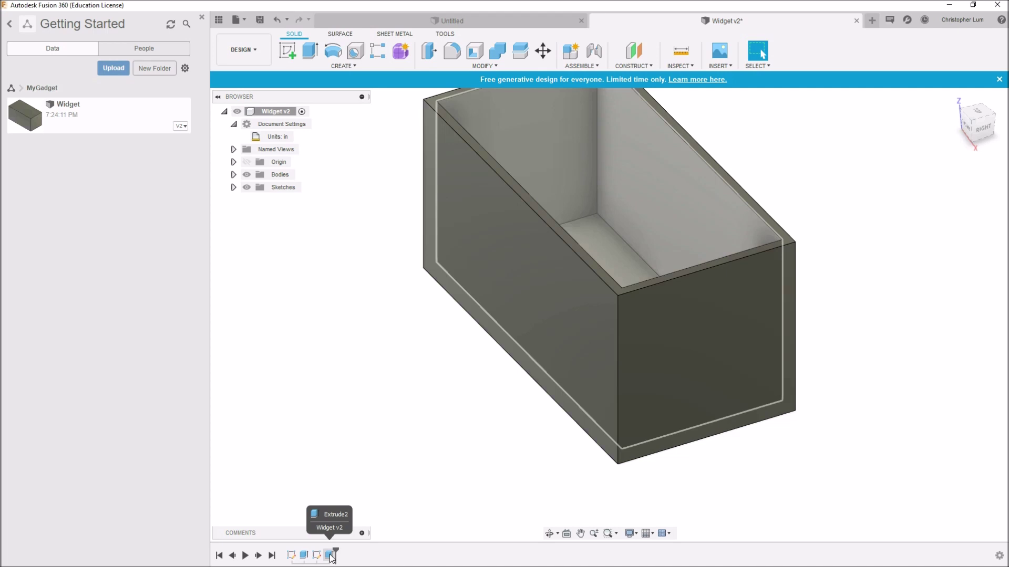
Delete the cut extrusion that hollows the block, keeping the inner rectangle sketch
{"action": "right_click", "coordinate": [330, 555]}
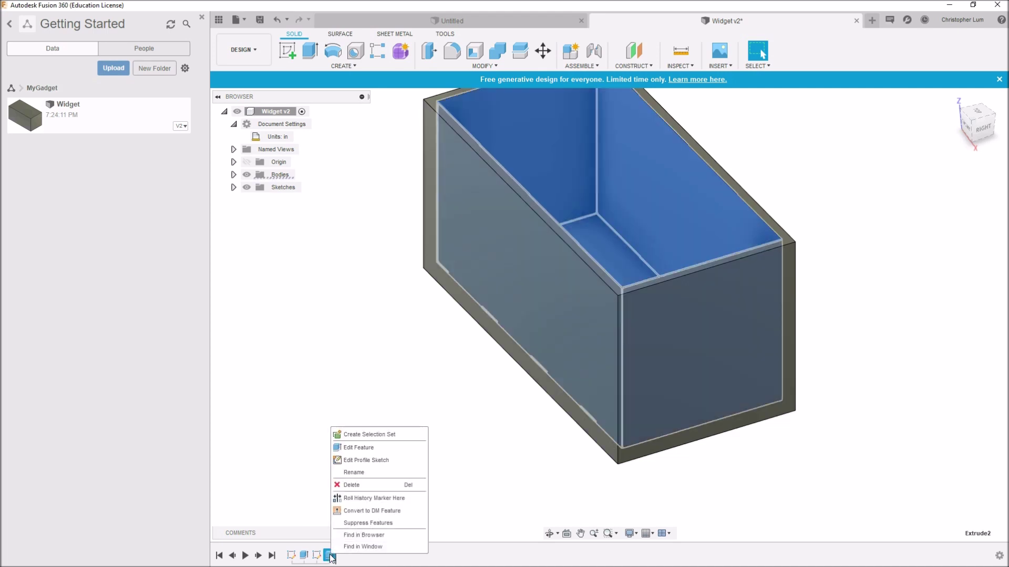
{"action": "left_click", "coordinate": [360, 486]}
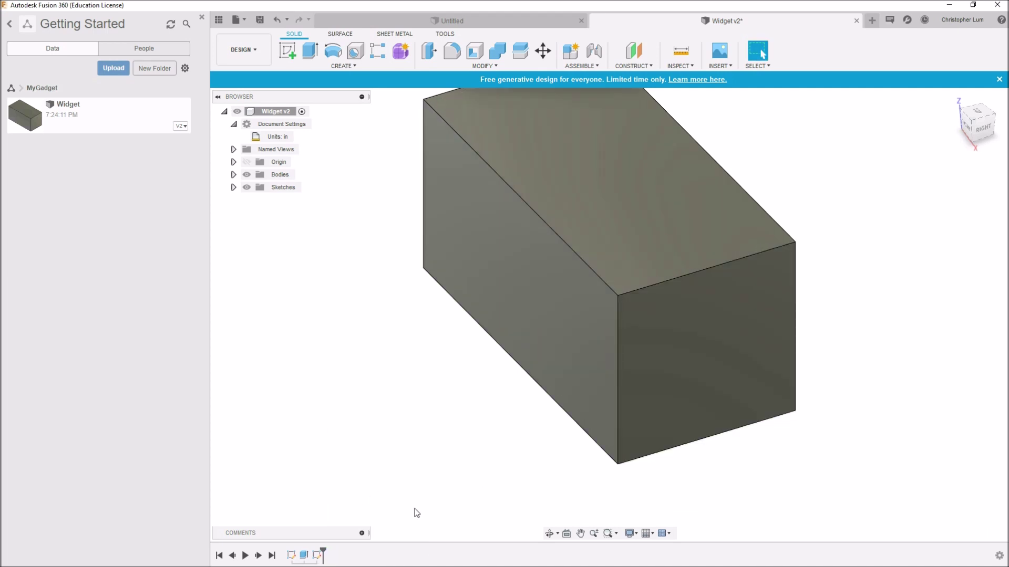
{"action": "left_click", "coordinate": [584, 234]}
{"action": "mouse_move", "coordinate": [401, 410]}
{"action": "middle_mouse_down", "text": "shift"}
{"action": "mouse_move", "coordinate": [408, 401]}
{"action": "mouse_move", "coordinate": [416, 424]}
{"action": "mouse_move", "coordinate": [432, 411]}
{"action": "mouse_move", "coordinate": [415, 419]}
{"action": "middle_mouse_up", "text": "shift"}
{"action": "left_click", "coordinate": [420, 424]}
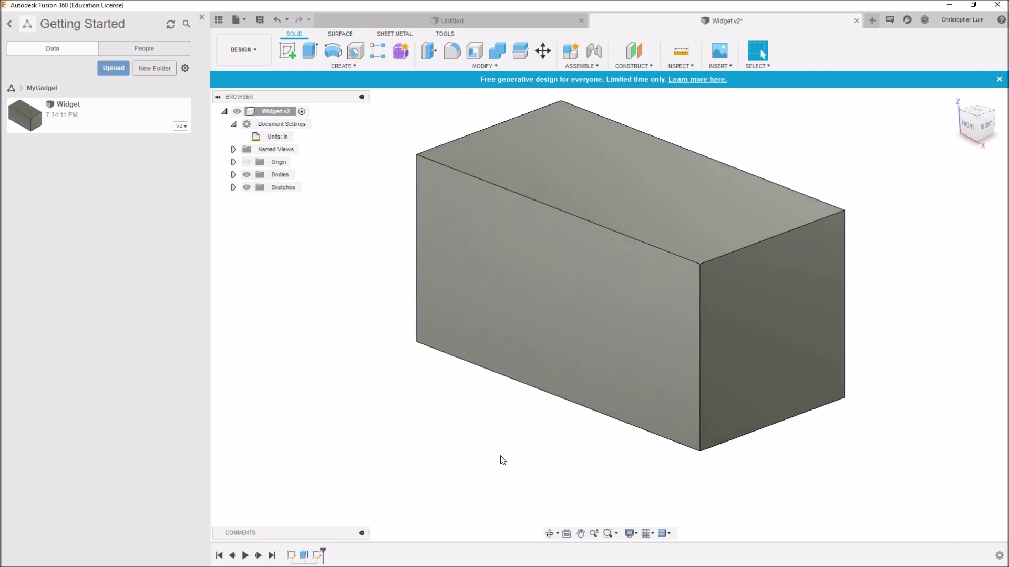
Create an offset construction plane from the block's bottom face at a distance of -0.1 in, inside the block
{"action": "left_click", "coordinate": [630, 67]}
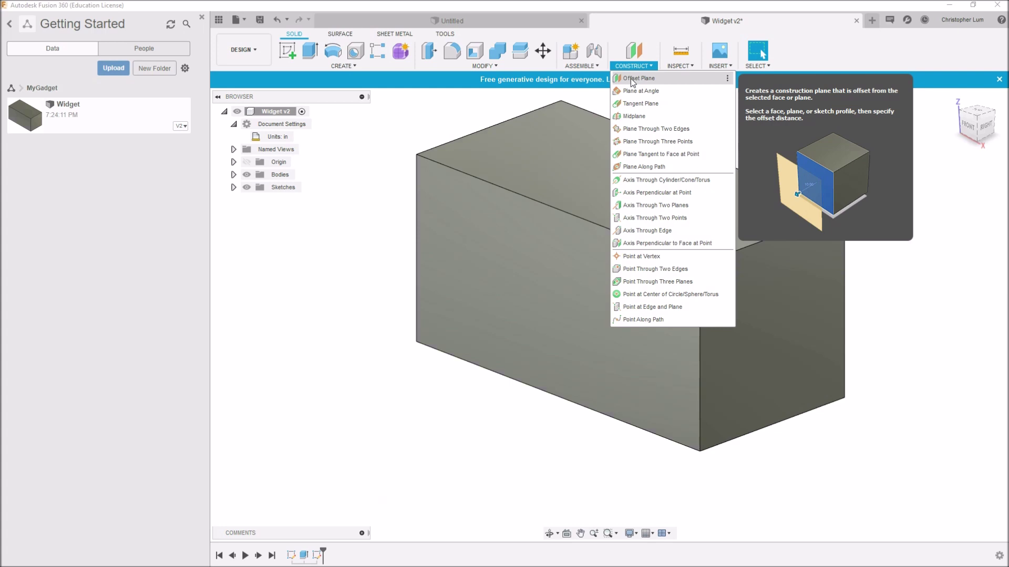
{"action": "left_click", "coordinate": [631, 77]}
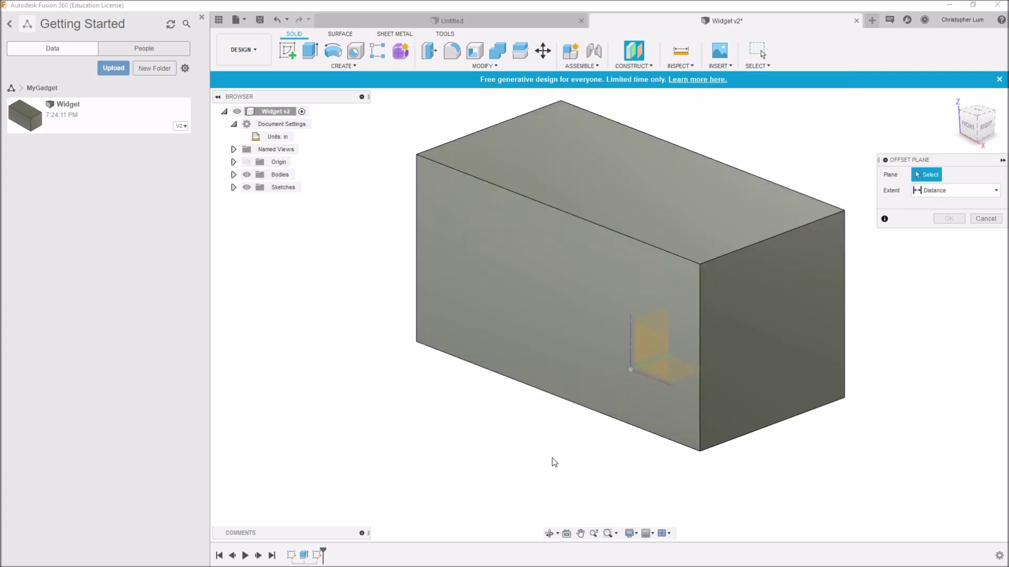
{"action": "middle_click_drag", "start_coordinate": [550, 459], "coordinate": [547, 370], "text": "shift"}
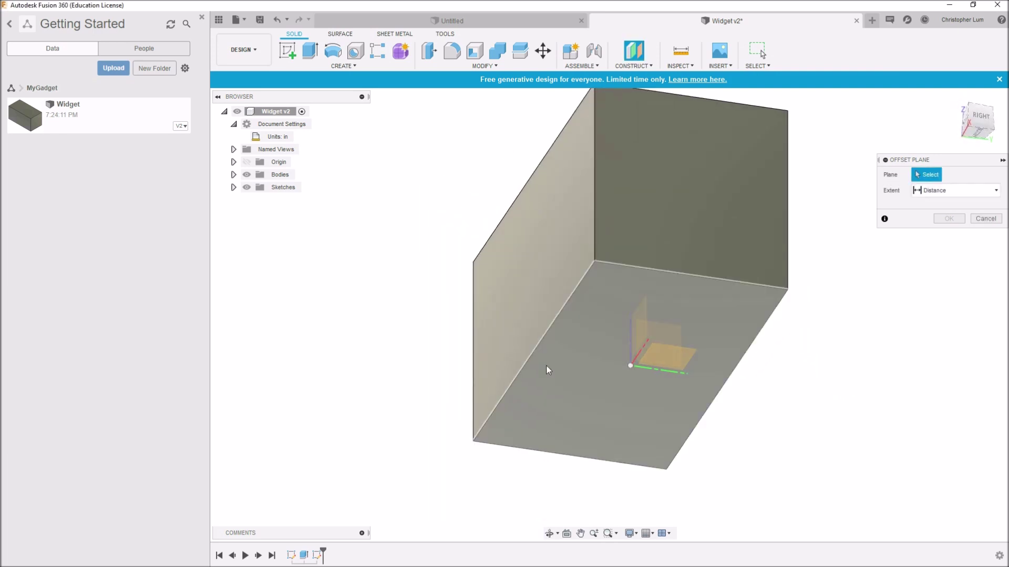
{"action": "left_click", "coordinate": [588, 367]}
{"action": "middle_click_drag", "start_coordinate": [818, 222], "coordinate": [794, 227], "text": "shift"}
{"action": "left_click_drag", "start_coordinate": [958, 207], "coordinate": [884, 204]}
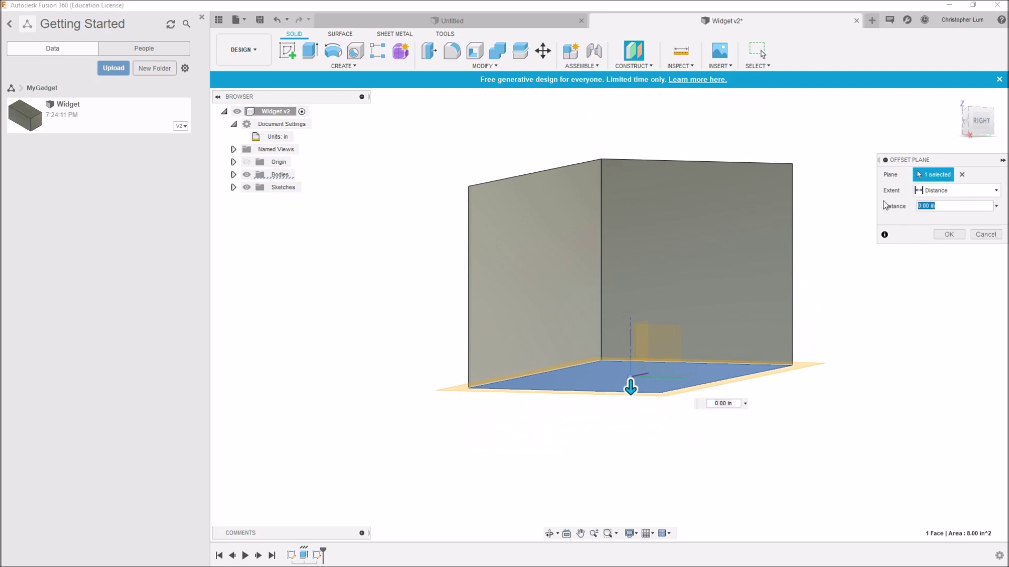
{"action": "type", "text": ".1"}
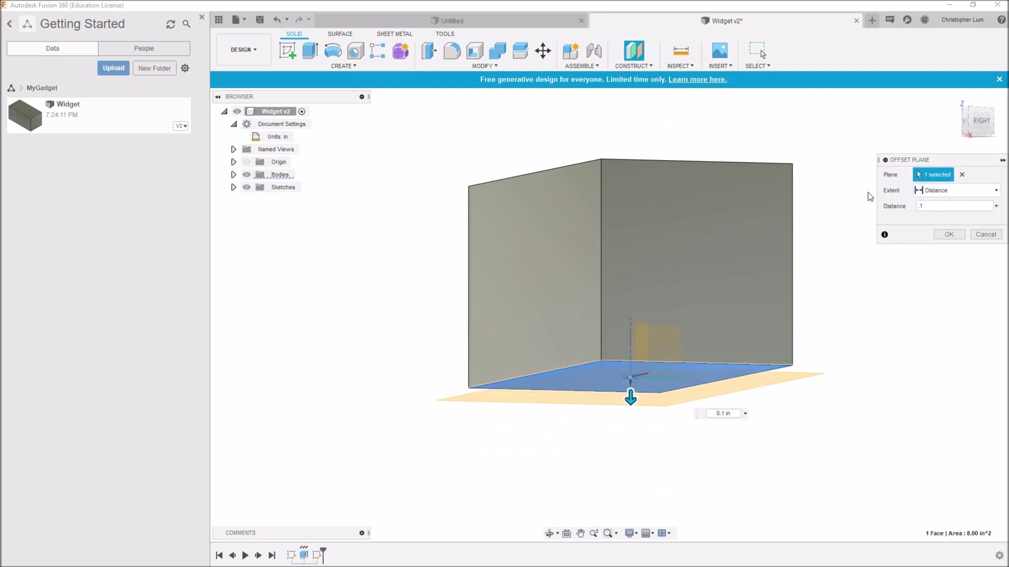
{"action": "middle_click_drag", "start_coordinate": [478, 376], "coordinate": [419, 372], "text": "shift"}
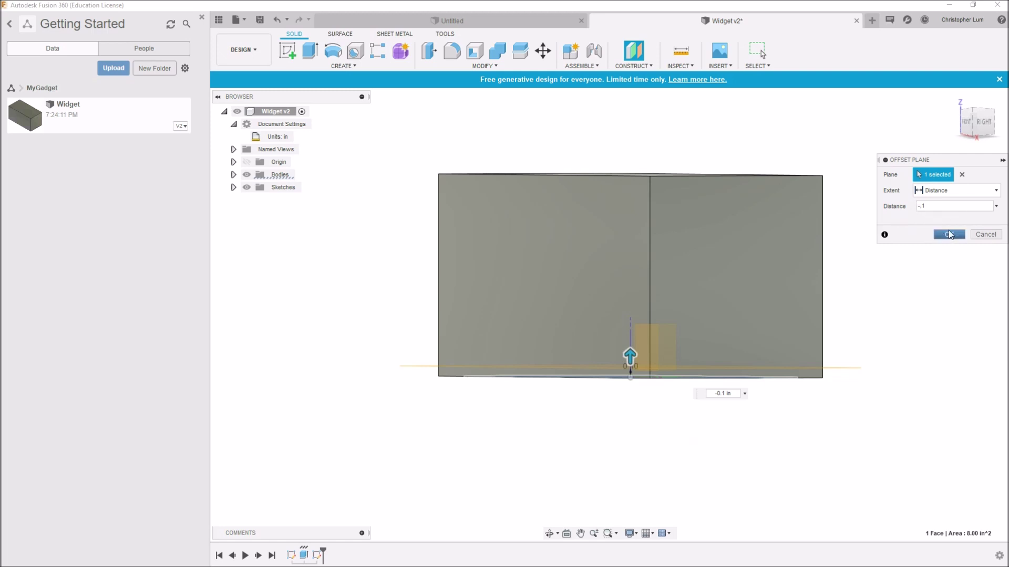
{"action": "mouse_move", "coordinate": [770, 395]}
{"action": "middle_mouse_down", "text": "shift"}
{"action": "mouse_move", "coordinate": [736, 405]}
{"action": "mouse_move", "coordinate": [775, 397]}
{"action": "mouse_move", "coordinate": [757, 408]}
{"action": "middle_mouse_up", "text": "shift"}
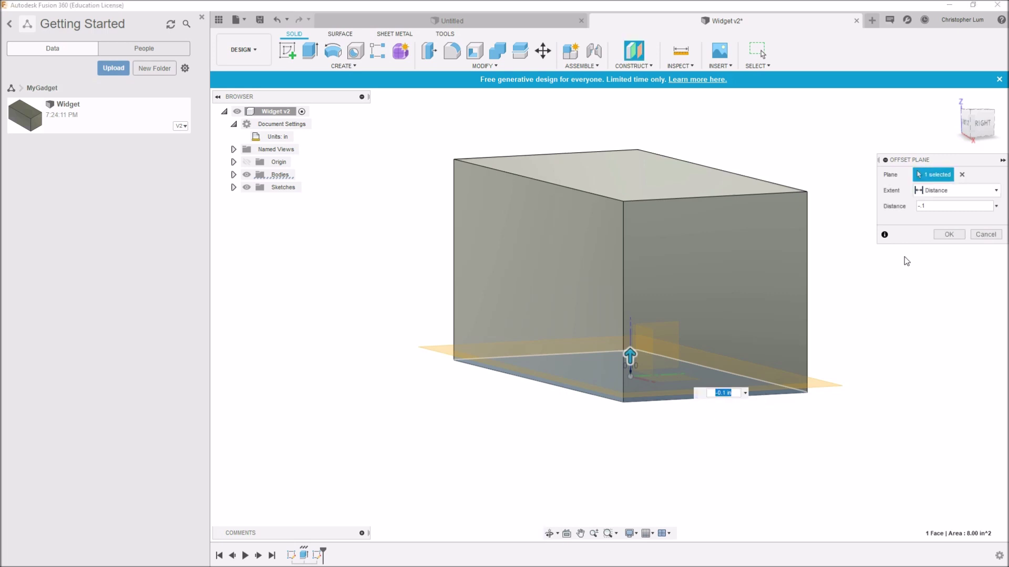
{"action": "left_click", "coordinate": [948, 234]}
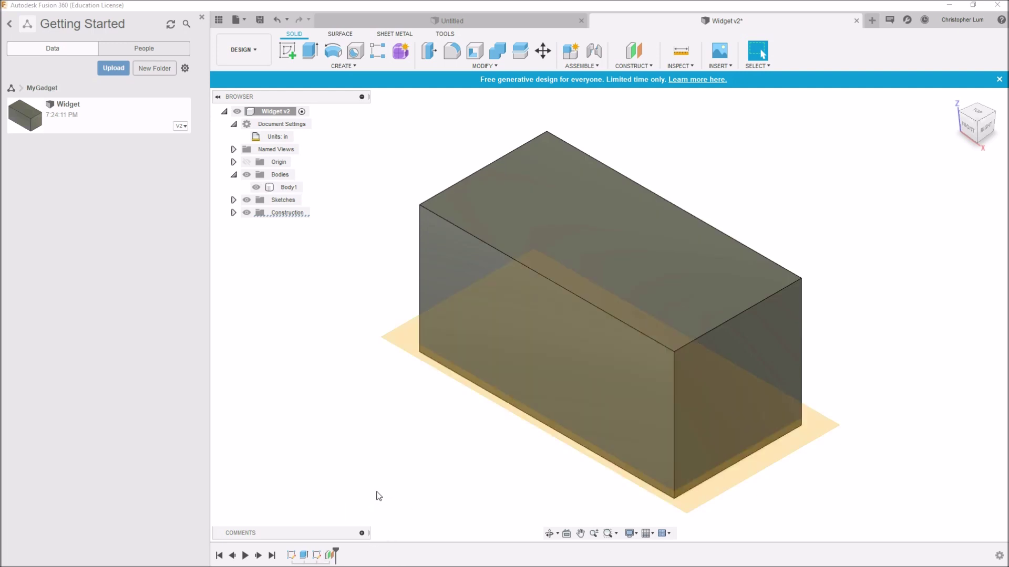
{"action": "left_click", "coordinate": [429, 52]}
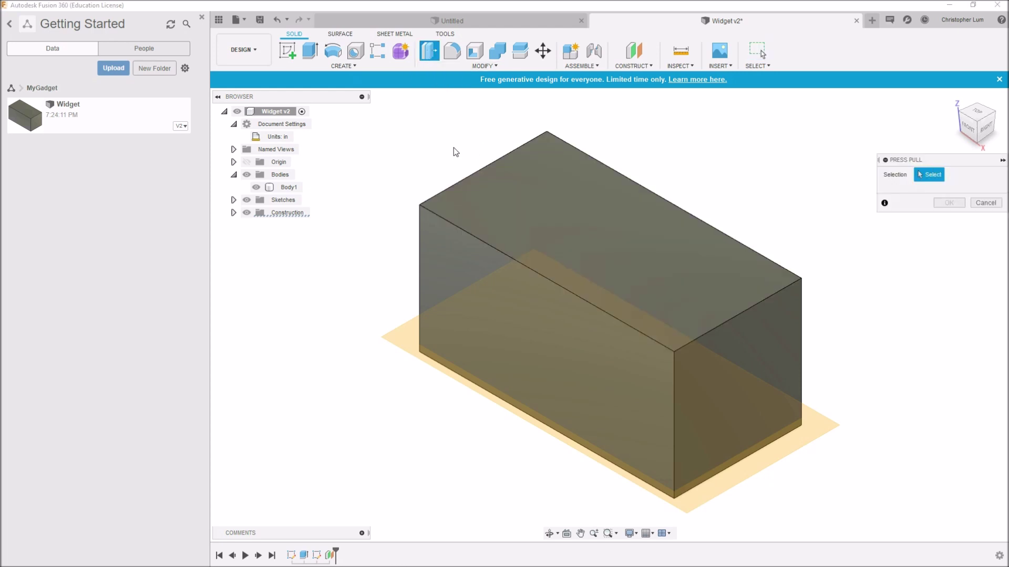
{"action": "left_click", "coordinate": [532, 166]}
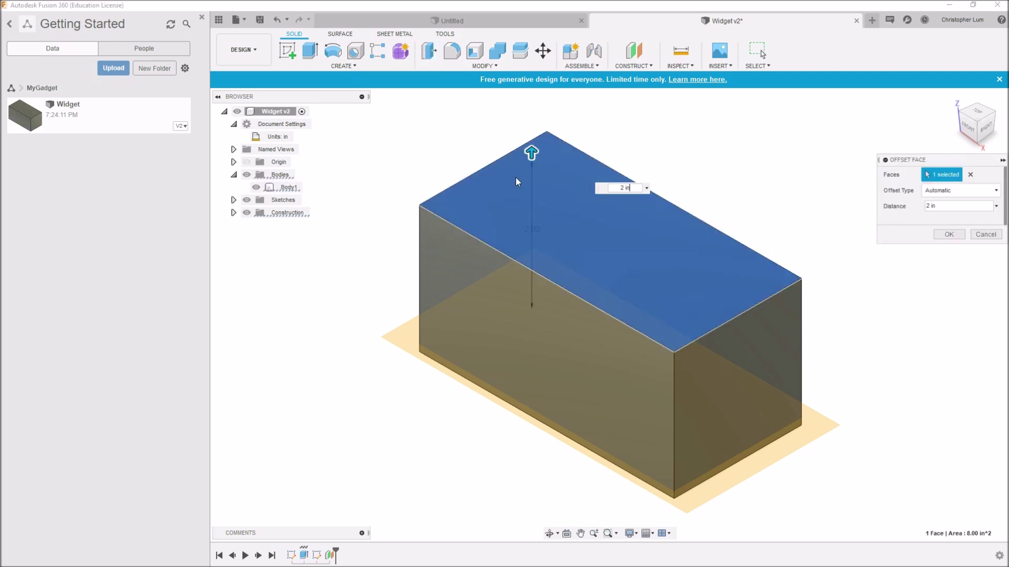
{"action": "left_click", "coordinate": [981, 235]}
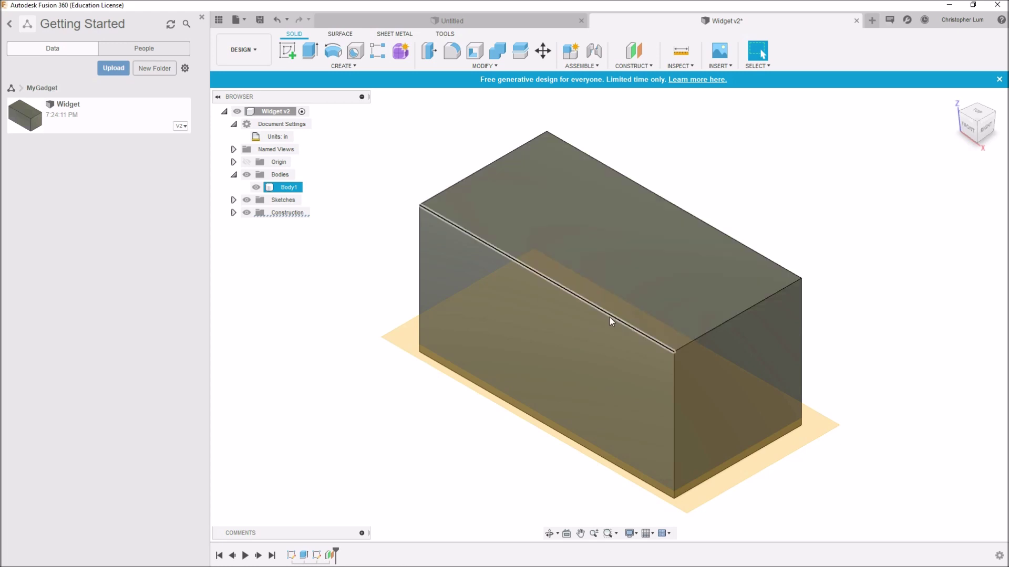
Open the inner rectangle sketch to check its profile, and leave it without making changes
{"action": "left_click", "coordinate": [317, 556]}
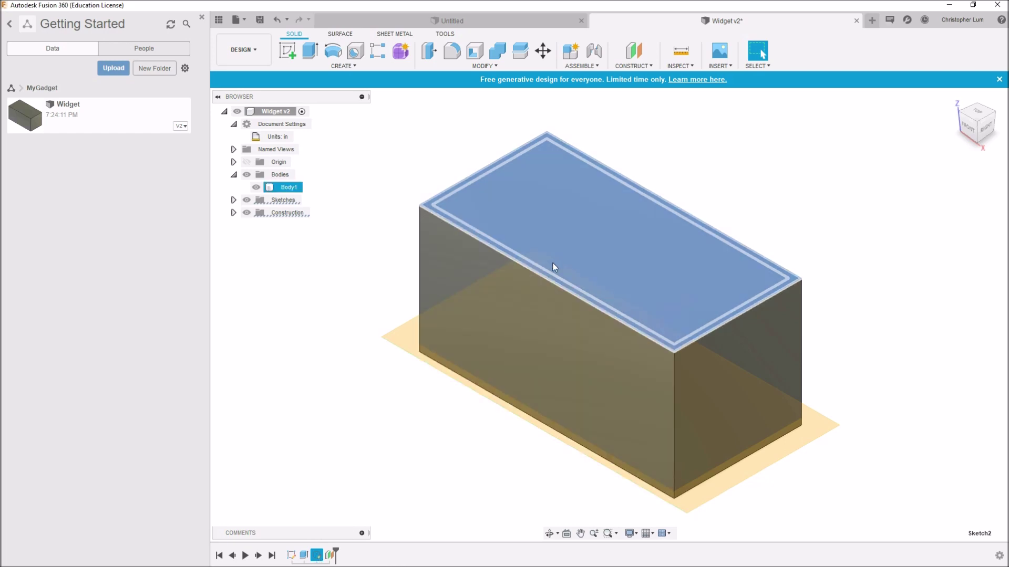
{"action": "right_click", "coordinate": [316, 557]}
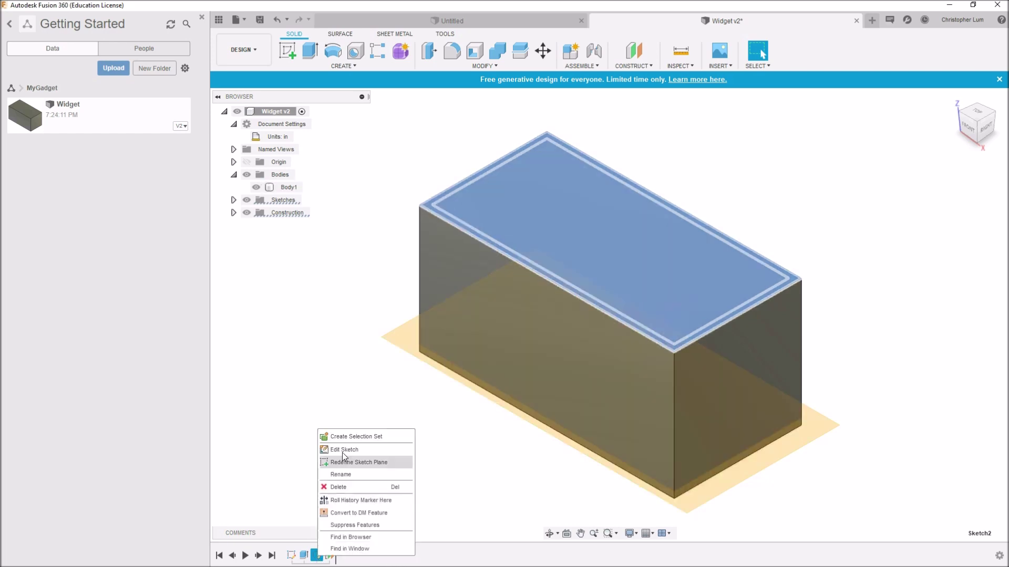
{"action": "left_click", "coordinate": [373, 448]}
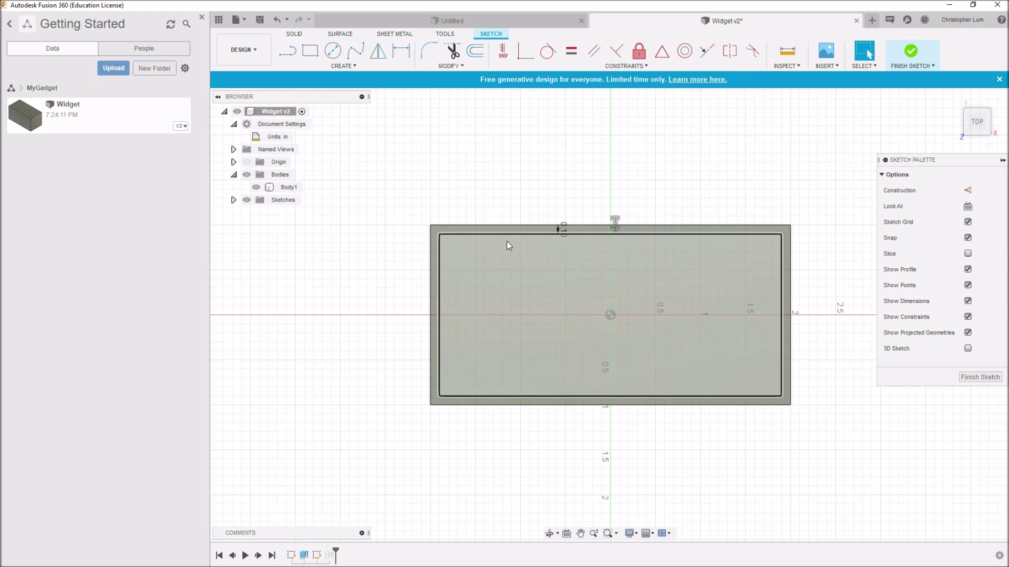
{"action": "left_click", "coordinate": [985, 380]}
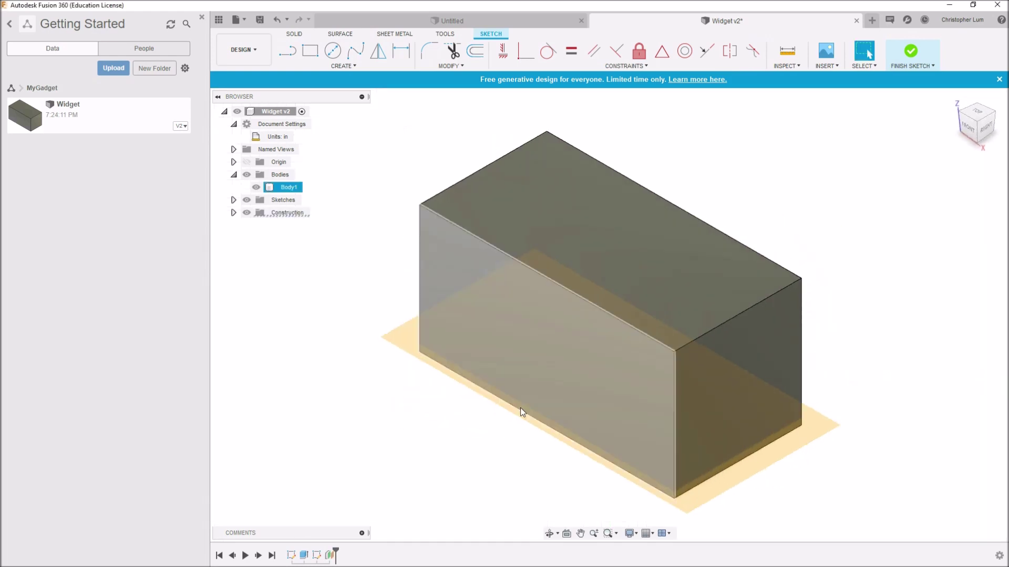
{"action": "left_click", "coordinate": [429, 51]}
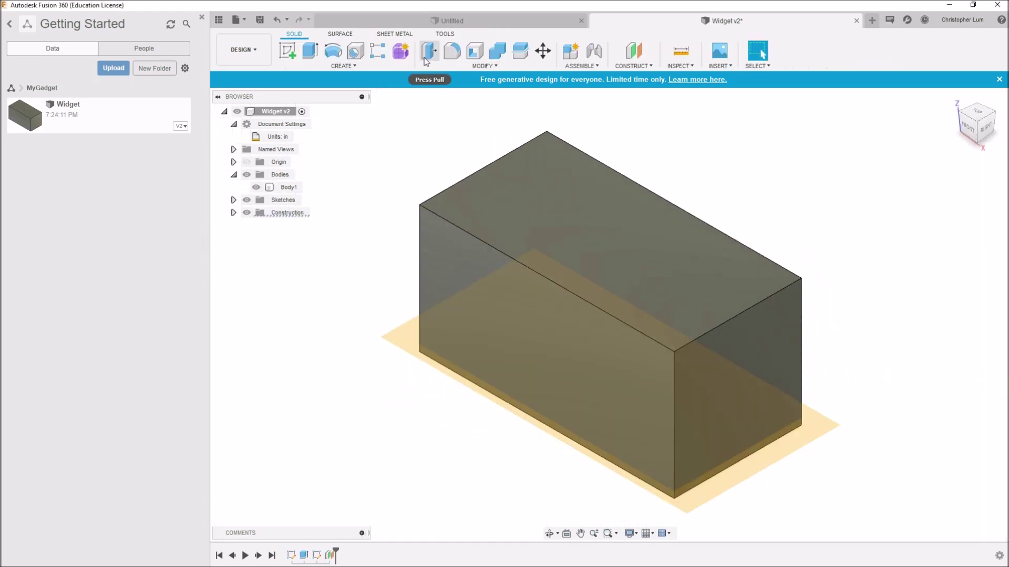
{"action": "left_click", "coordinate": [454, 213]}
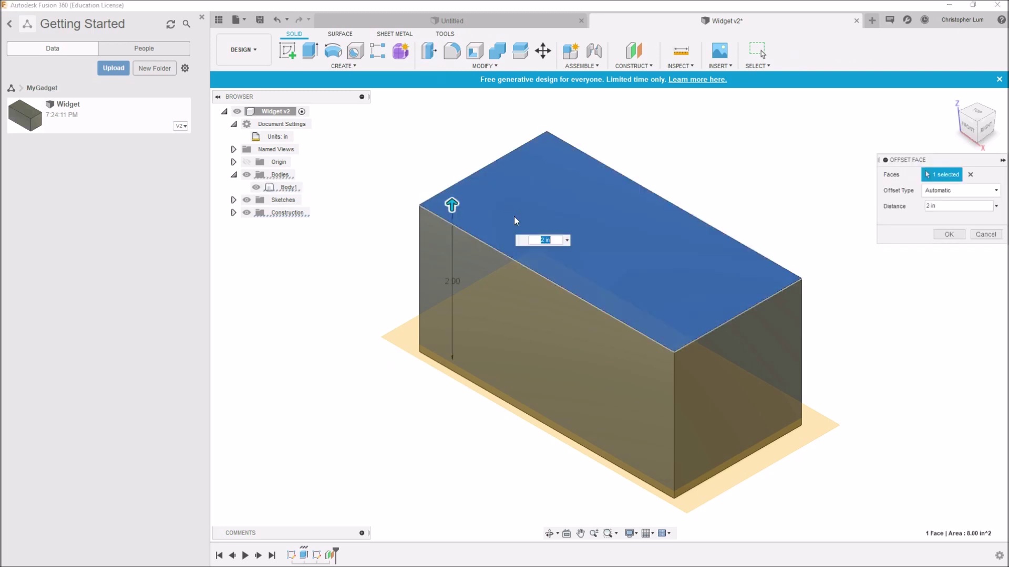
{"action": "left_click", "coordinate": [984, 235]}
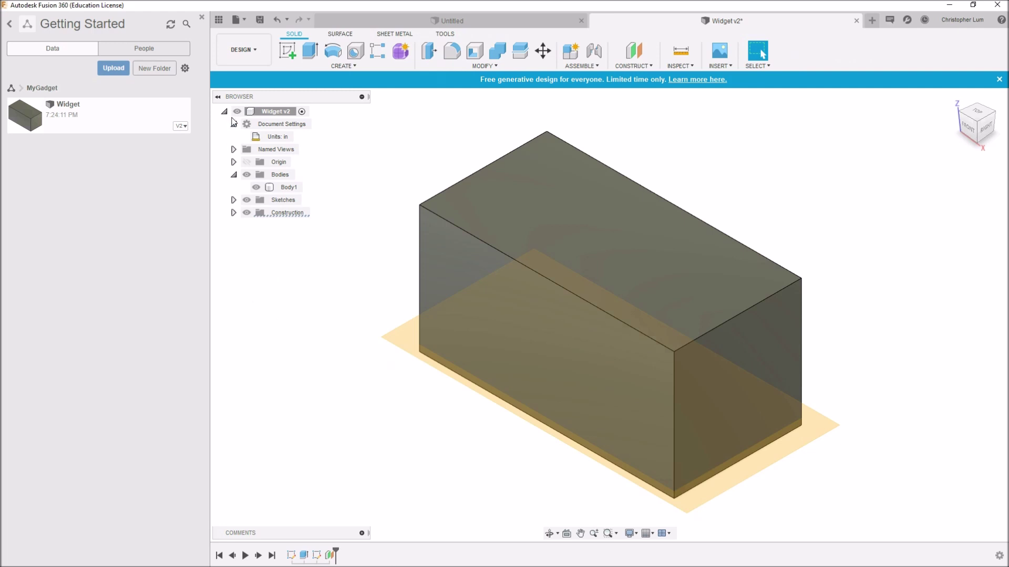
Make Sketch2, the inner rectangle sketch on the block's top face, visible
{"action": "left_click", "coordinate": [234, 200]}
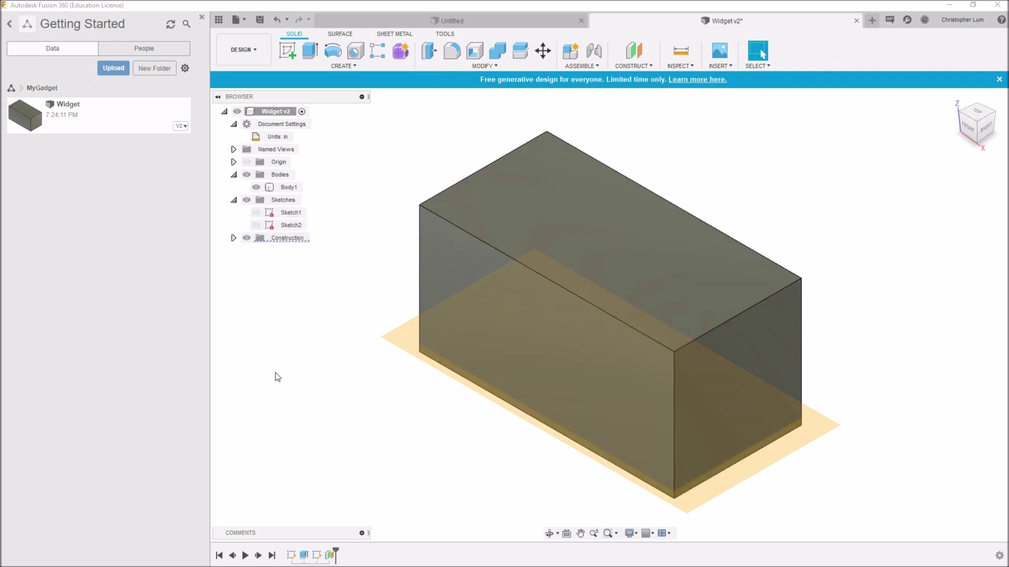
{"action": "left_click", "coordinate": [259, 216]}
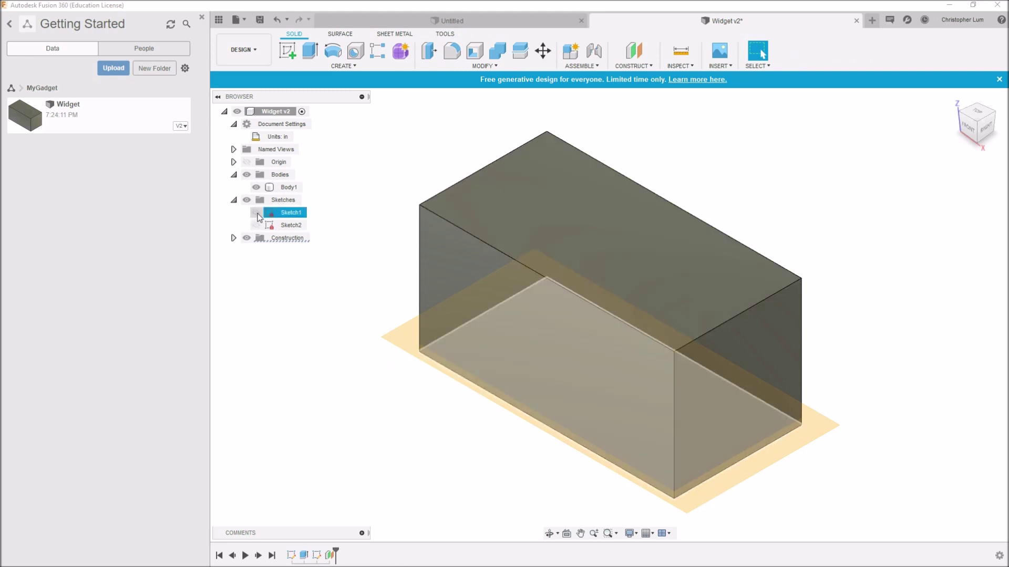
{"action": "left_click", "coordinate": [257, 226]}
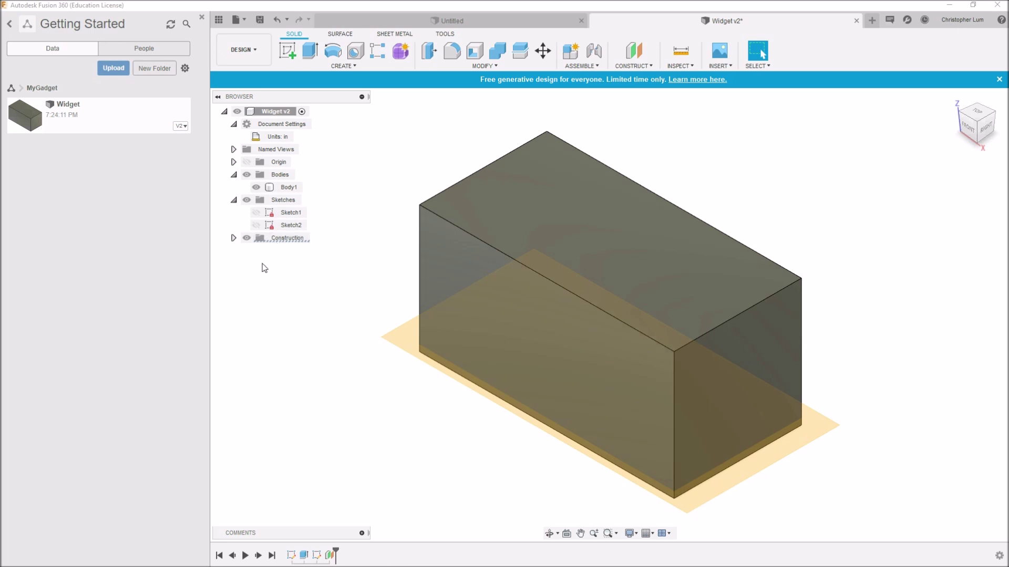
{"action": "left_click", "coordinate": [258, 227]}
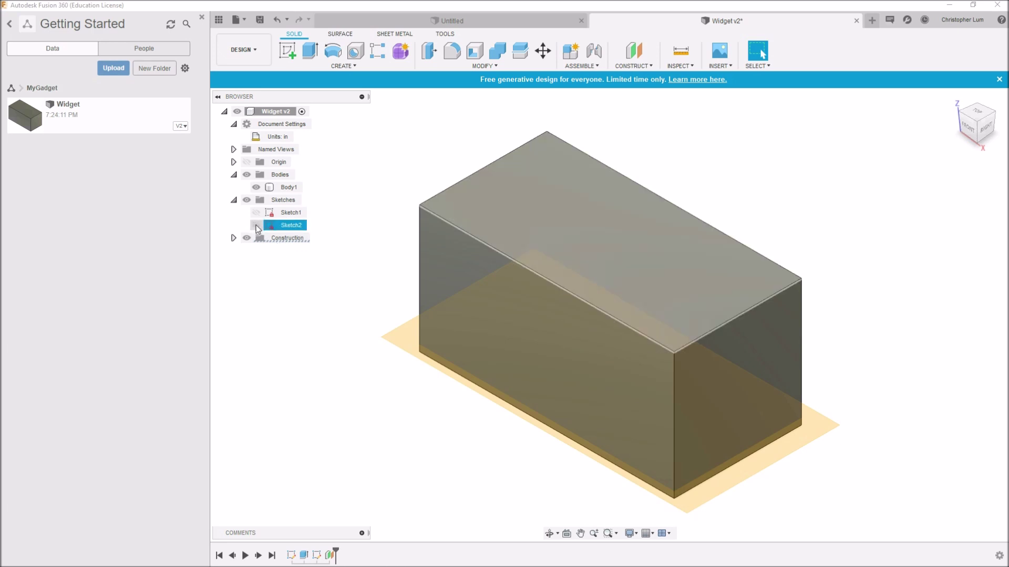
{"action": "left_click", "coordinate": [256, 224]}
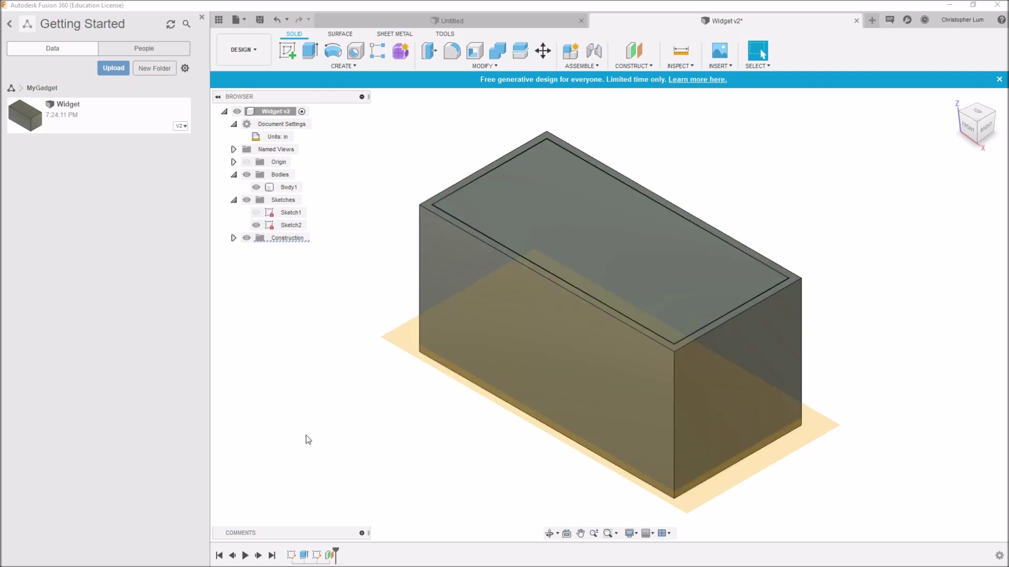
Extrude the inner rectangle on the block's top face as a cut, with its extent set to the offset construction plane
{"action": "left_click", "coordinate": [429, 51]}
{"action": "left_click", "coordinate": [524, 226]}
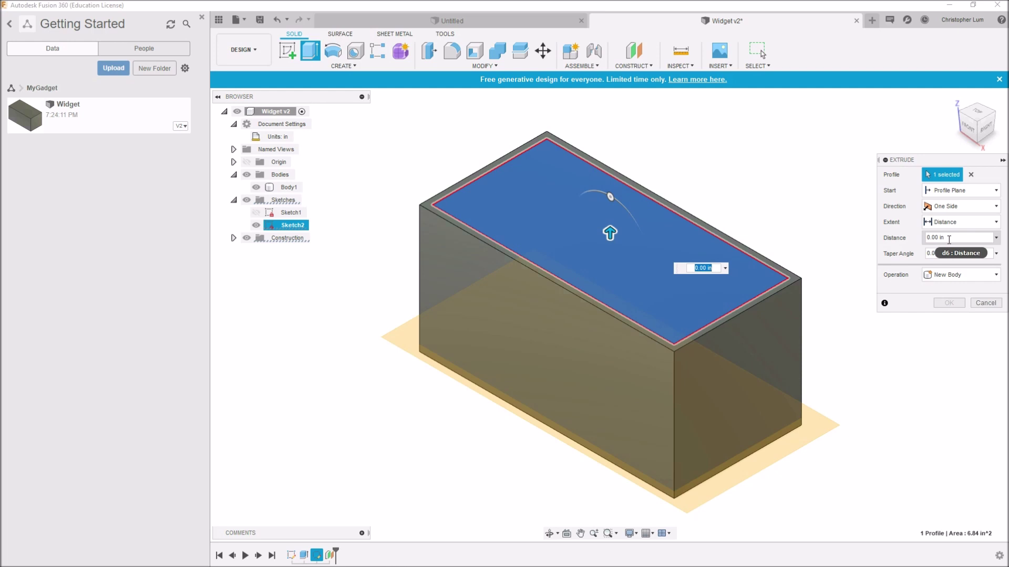
{"action": "left_click", "coordinate": [940, 223]}
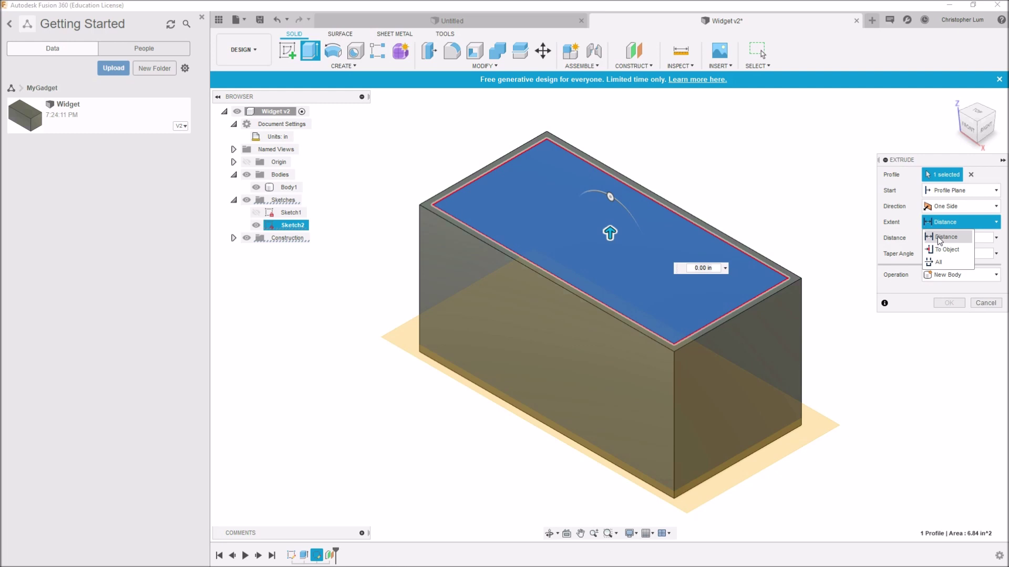
{"action": "left_click", "coordinate": [946, 250]}
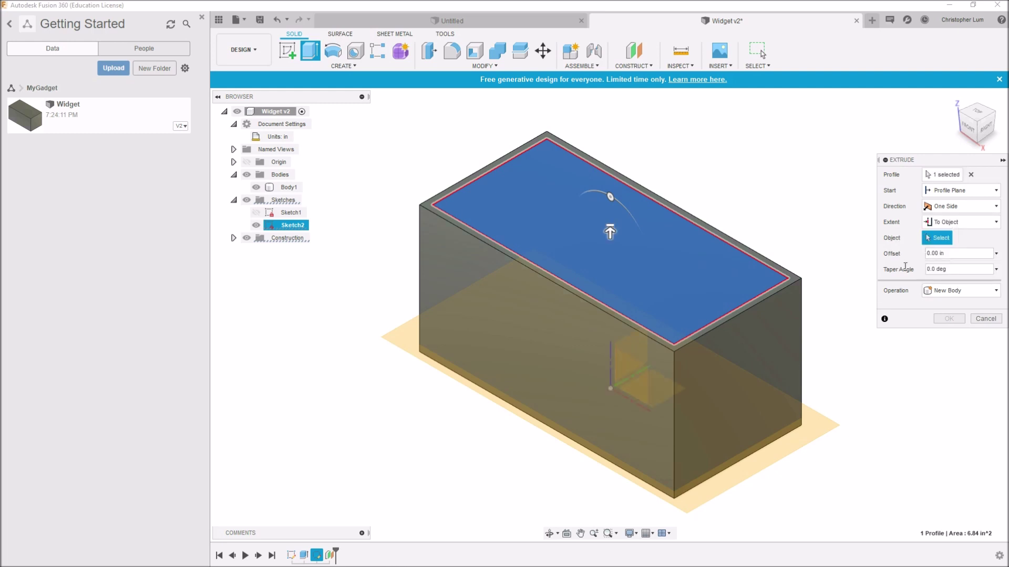
{"action": "left_click", "coordinate": [819, 427]}
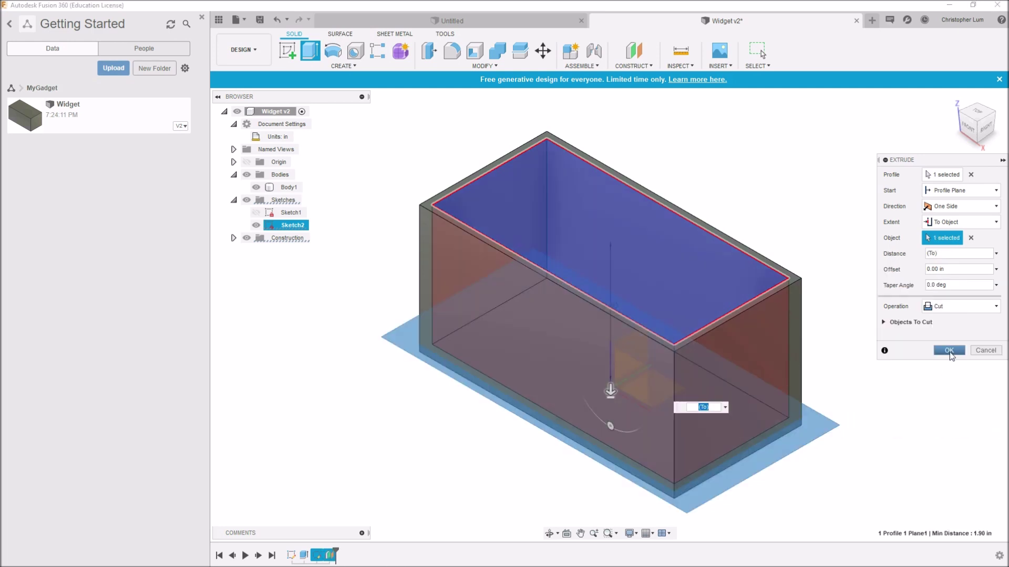
{"action": "left_click", "coordinate": [949, 351]}
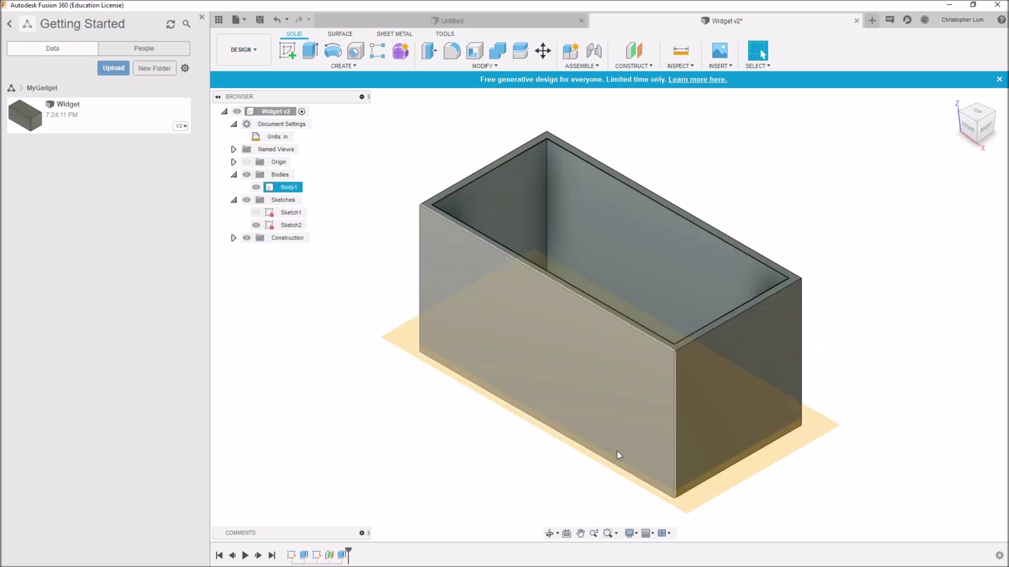
{"action": "mouse_move", "coordinate": [510, 465]}
{"action": "middle_mouse_down", "text": "shift"}
{"action": "mouse_move", "coordinate": [512, 433]}
{"action": "mouse_move", "coordinate": [500, 471]}
{"action": "mouse_move", "coordinate": [479, 487]}
{"action": "mouse_move", "coordinate": [469, 478]}
{"action": "mouse_move", "coordinate": [516, 471]}
{"action": "mouse_move", "coordinate": [491, 468]}
{"action": "mouse_move", "coordinate": [499, 463]}
{"action": "middle_mouse_up", "text": "shift"}
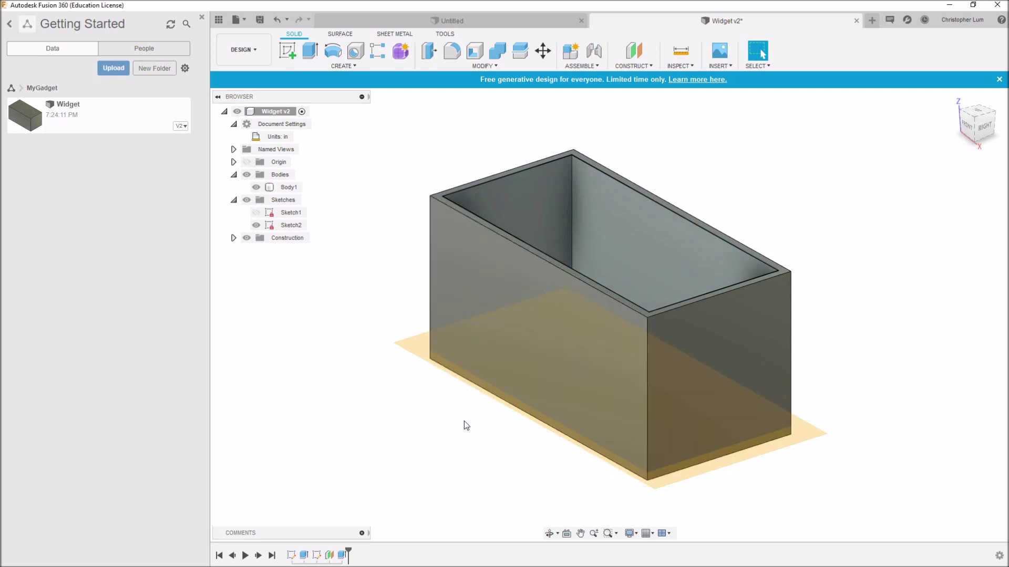
{"action": "middle_click_drag", "start_coordinate": [434, 434], "coordinate": [448, 423], "text": "shift"}
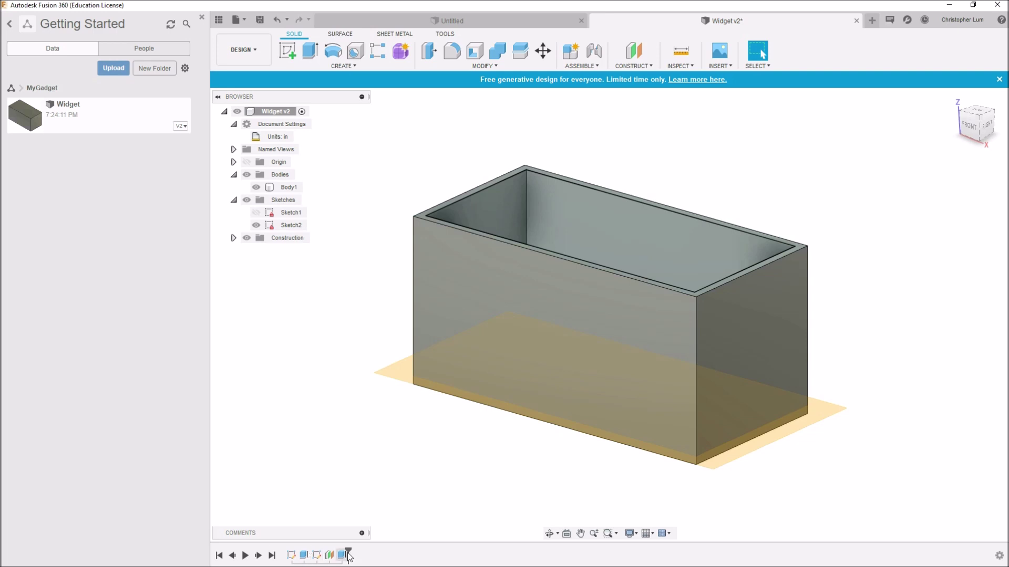
Edit the base rectangle sketch, setting its width to 1 in and its length to 2 in
{"action": "right_click", "coordinate": [291, 556]}
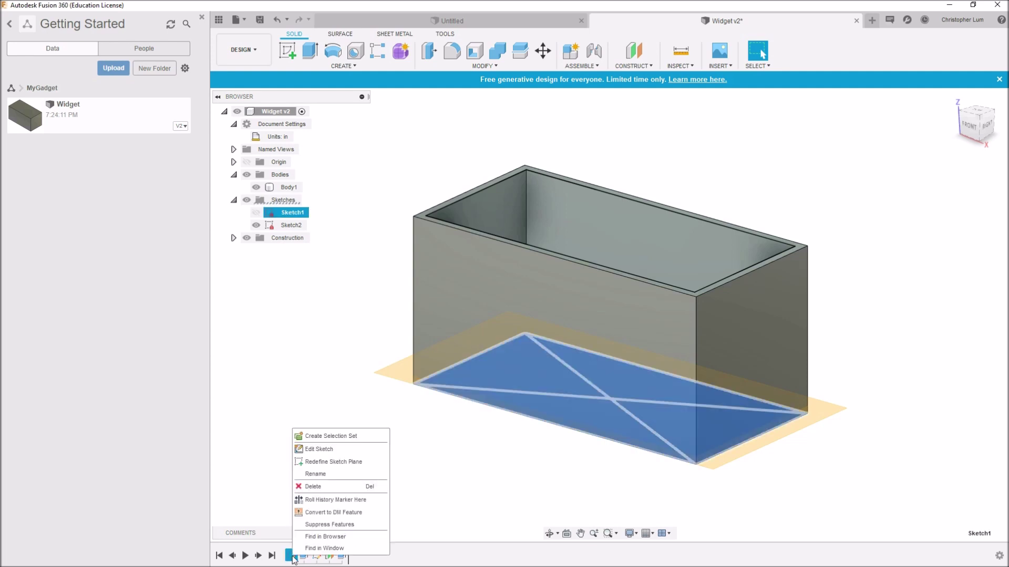
{"action": "left_click", "coordinate": [325, 448]}
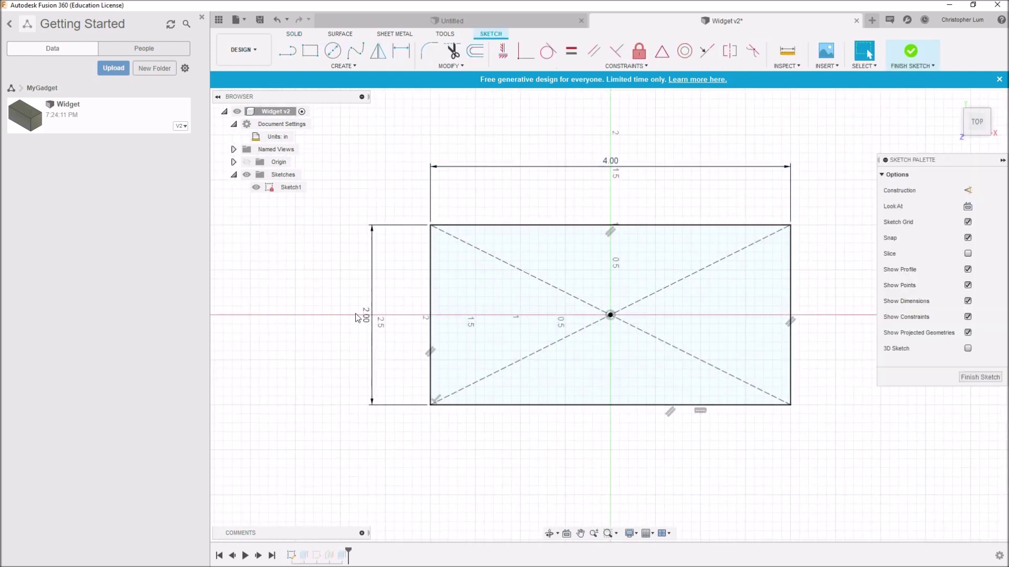
{"action": "double_click", "coordinate": [367, 318]}
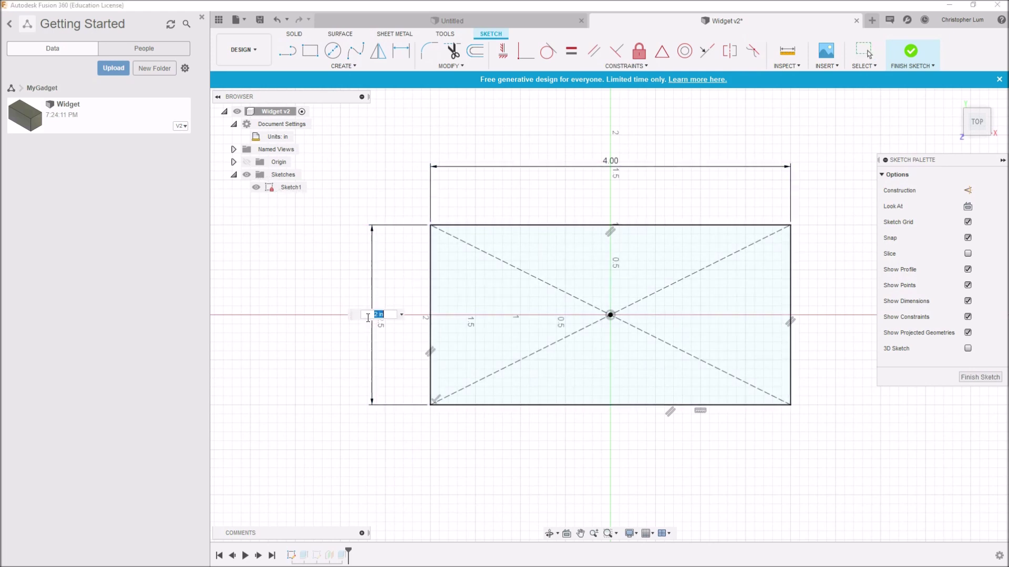
{"action": "type", "text": "1"}
{"action": "double_click", "coordinate": [606, 166]}
{"action": "key", "text": "BackSpace"}
{"action": "type", "text": "1"}
{"action": "key", "text": "Return"}
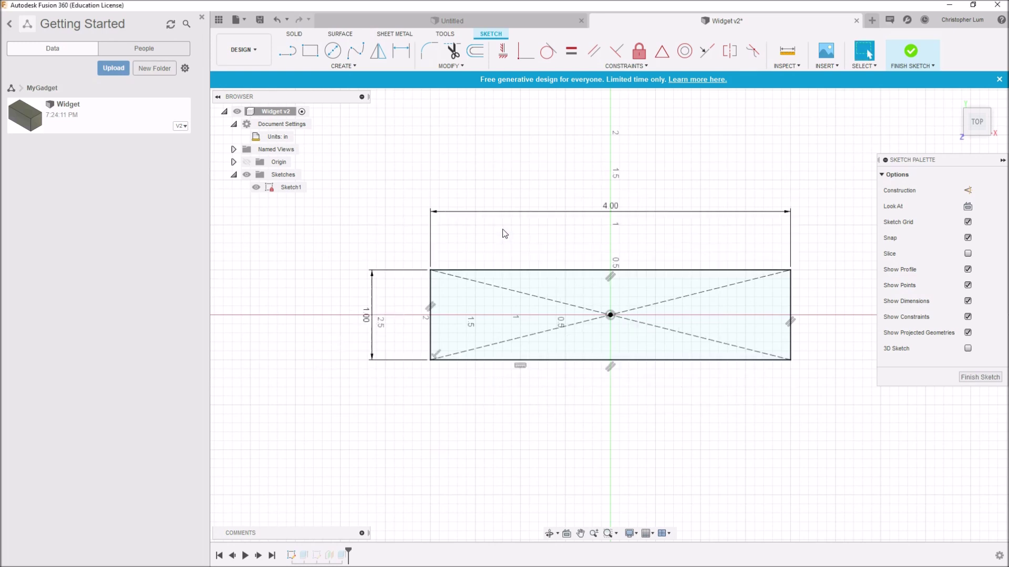
{"action": "double_click", "coordinate": [608, 205]}
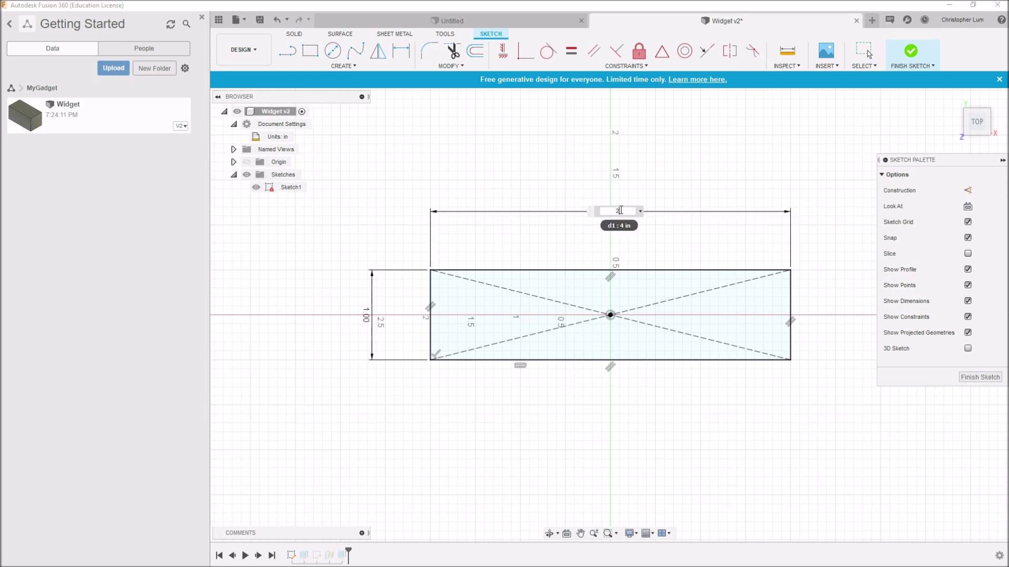
{"action": "type", "text": "2"}
{"action": "key", "text": "Return"}
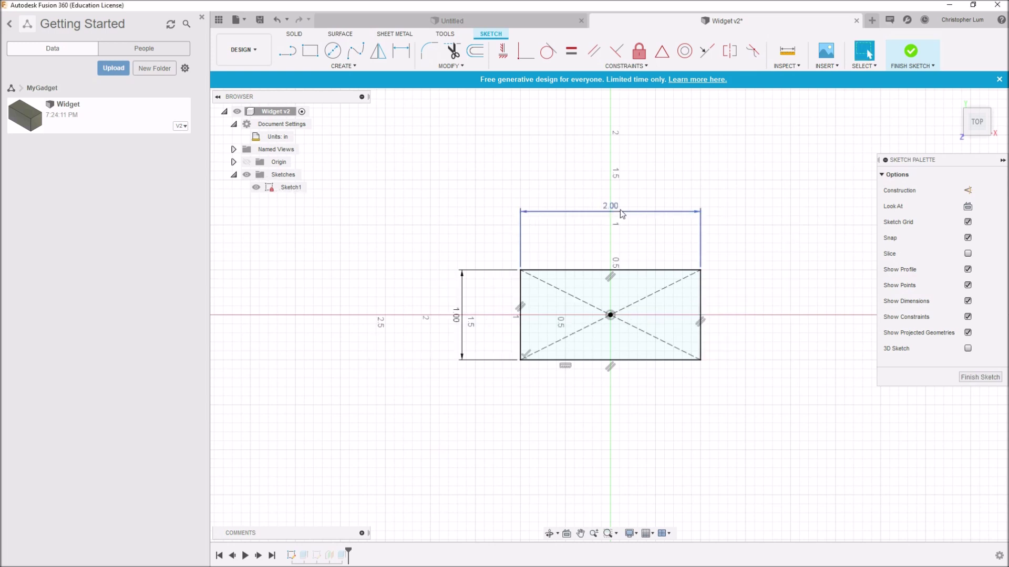
{"action": "left_click", "coordinate": [971, 377]}
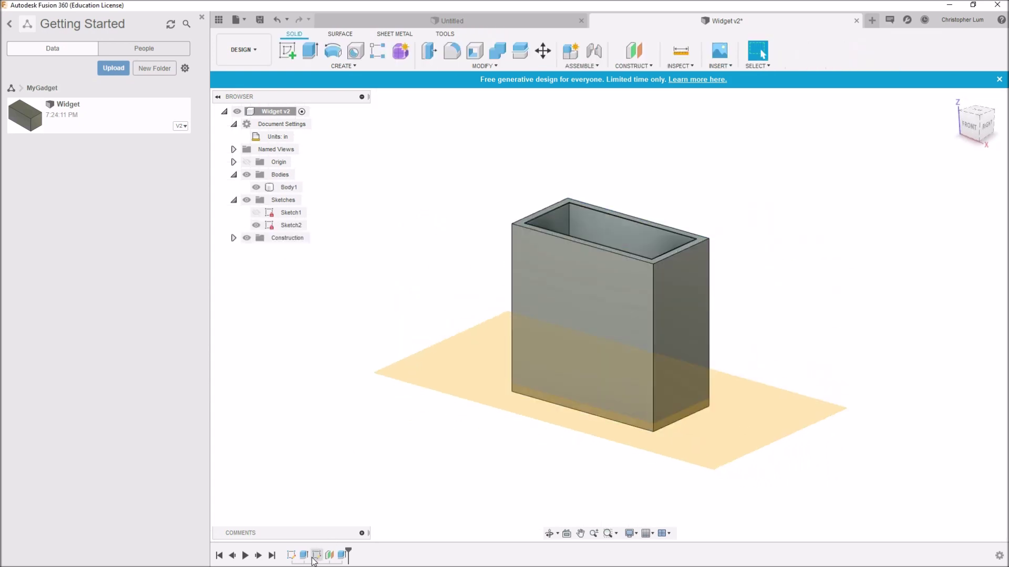
Set the extrusion distance of the base block to 1 in
{"action": "right_click", "coordinate": [303, 556]}
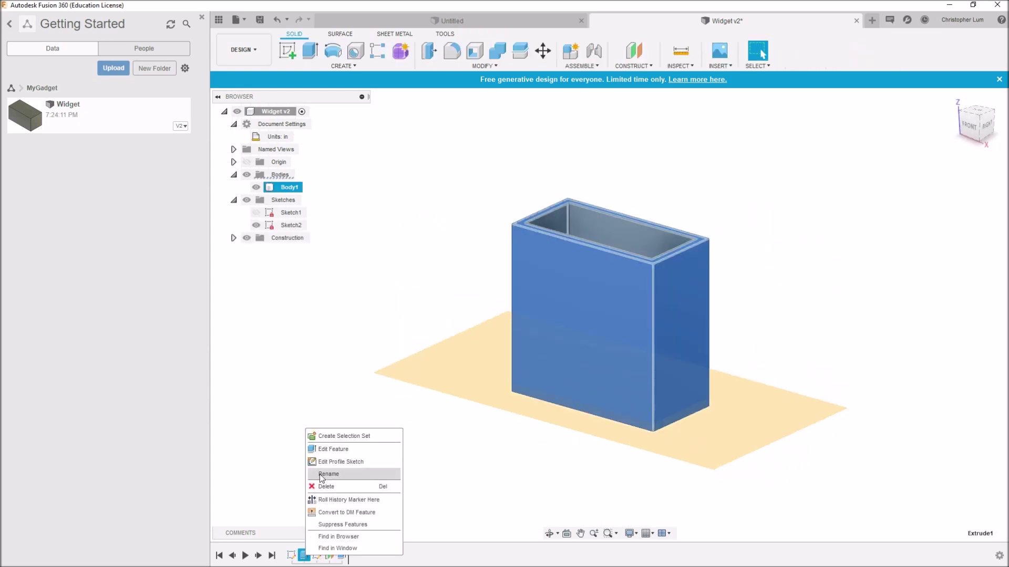
{"action": "left_click", "coordinate": [328, 450]}
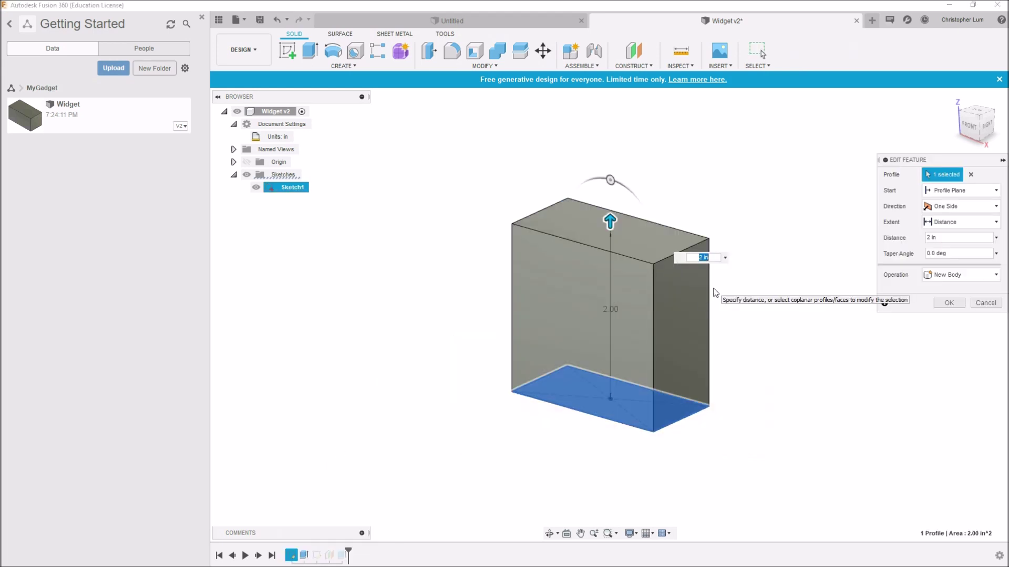
{"action": "type", "text": "1"}
{"action": "key", "text": "Return"}
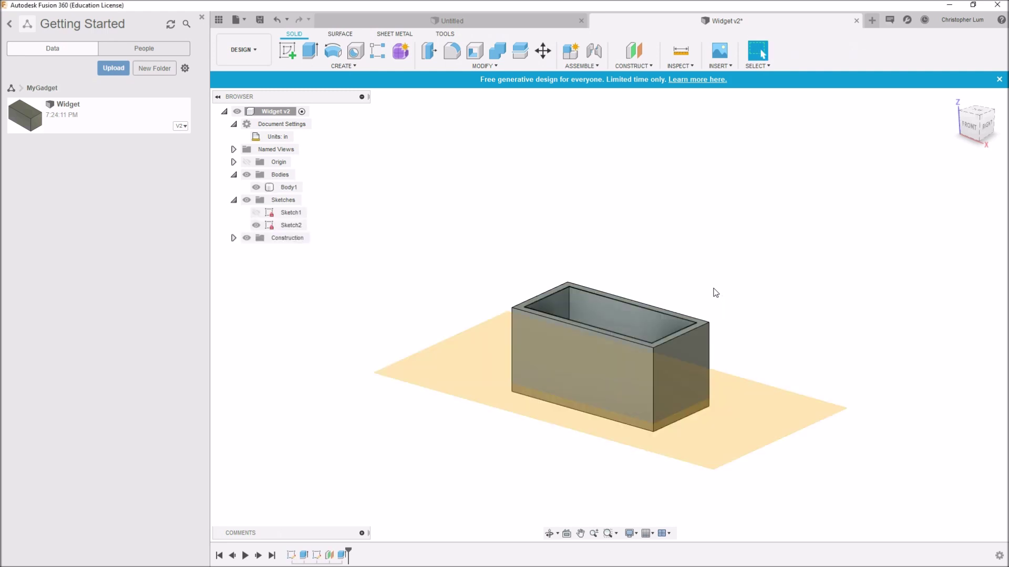
{"action": "middle_click_drag", "start_coordinate": [633, 378], "coordinate": [547, 429], "text": "shift"}
{"action": "left_click_drag", "start_coordinate": [427, 439], "coordinate": [464, 407]}
{"action": "key", "text": "Escape"}
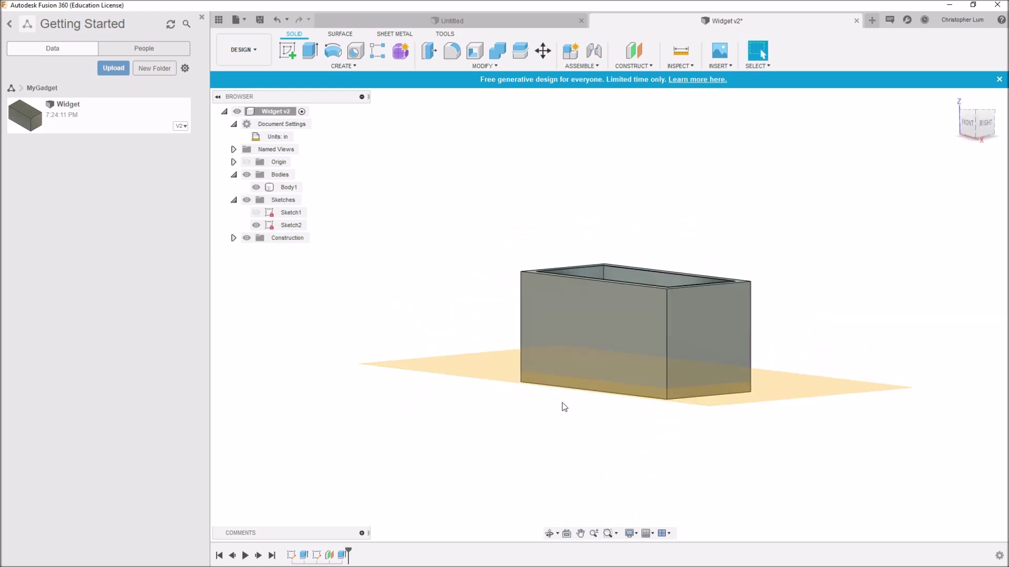
{"action": "middle_click_drag", "start_coordinate": [478, 426], "coordinate": [471, 431], "text": "shift"}
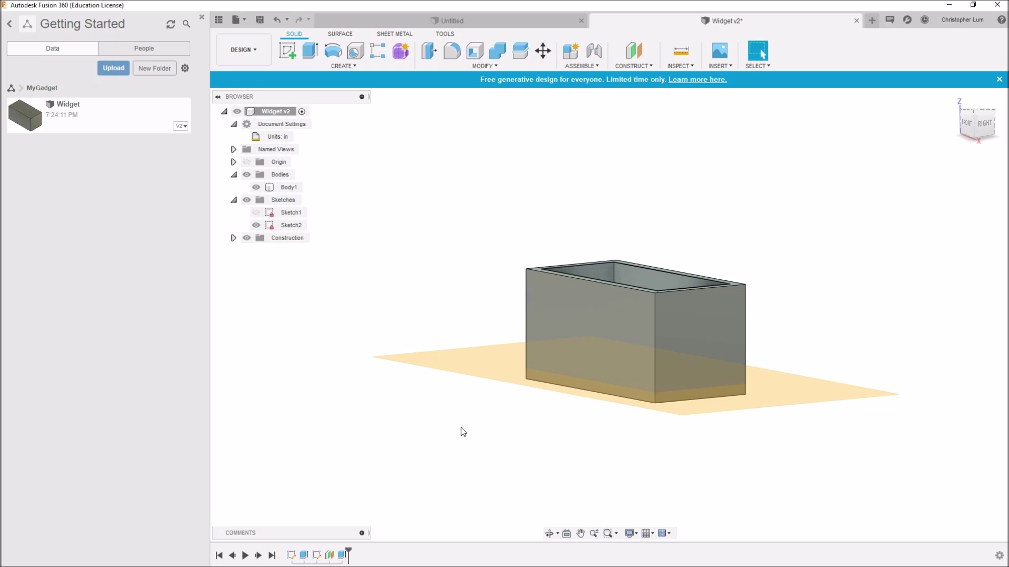
Suppress the offset construction plane in the design history and unsuppress it again
{"action": "right_click", "coordinate": [329, 556]}
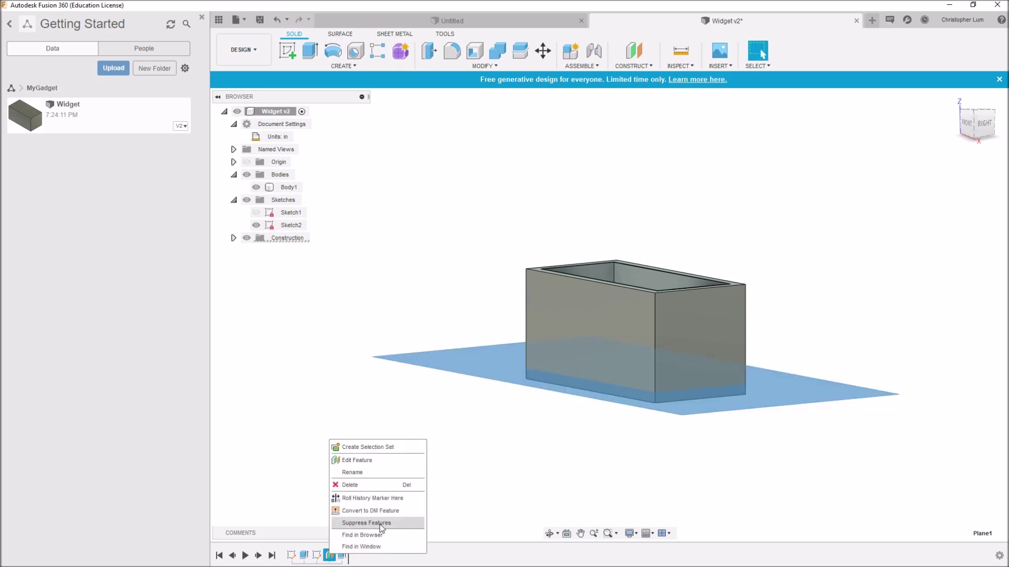
{"action": "left_click", "coordinate": [366, 523]}
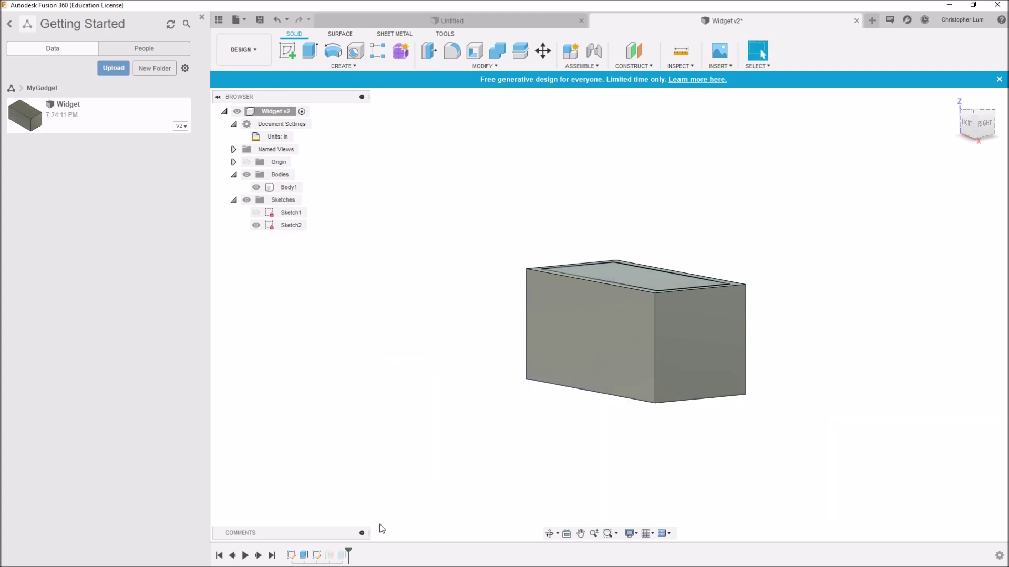
{"action": "mouse_move", "coordinate": [484, 355]}
{"action": "middle_mouse_down", "text": "shift"}
{"action": "mouse_move", "coordinate": [500, 329]}
{"action": "mouse_move", "coordinate": [494, 353]}
{"action": "mouse_move", "coordinate": [487, 340]}
{"action": "middle_mouse_up", "text": "shift"}
{"action": "key", "text": "Escape"}
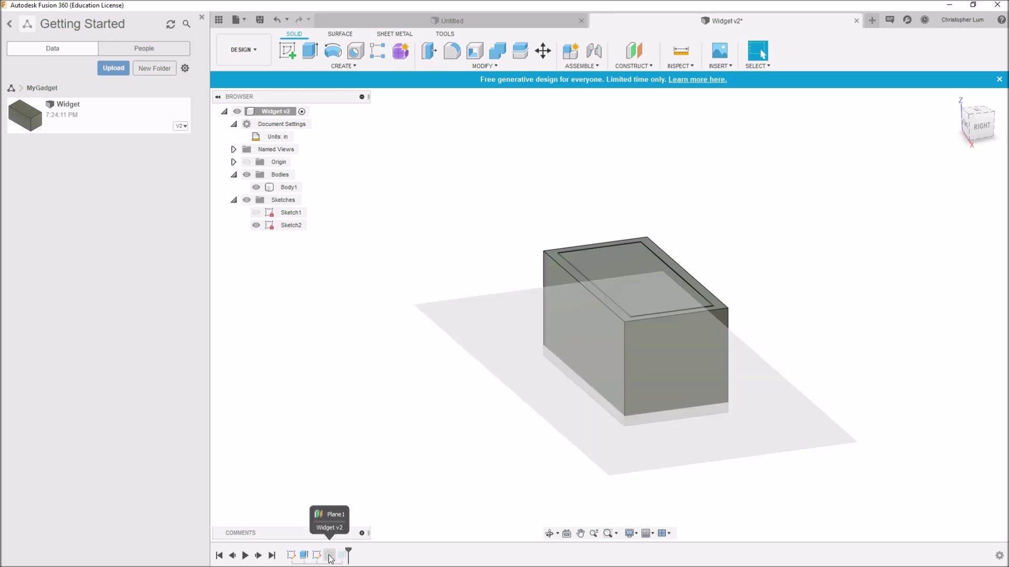
{"action": "right_click", "coordinate": [331, 557]}
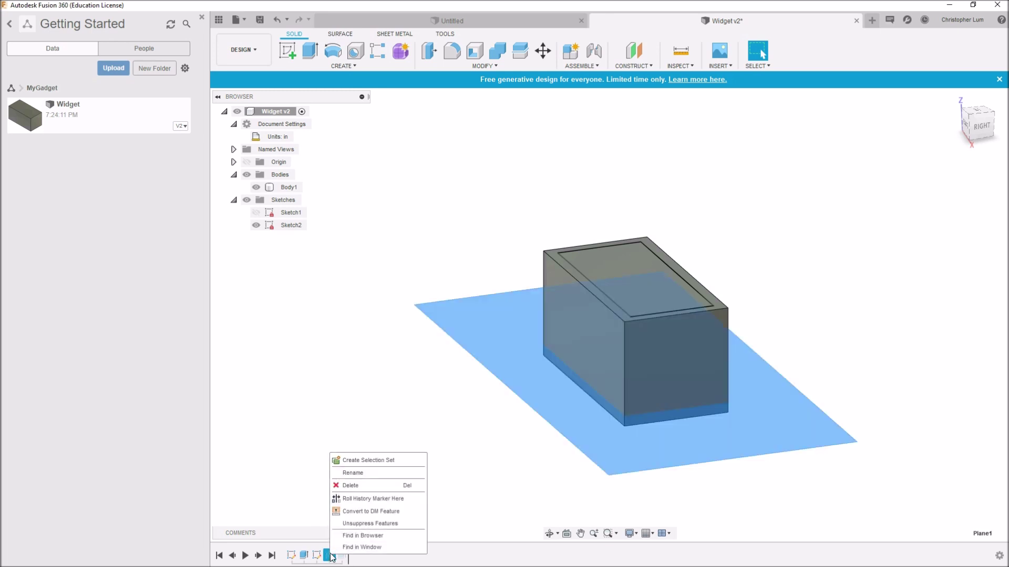
{"action": "left_click", "coordinate": [374, 523]}
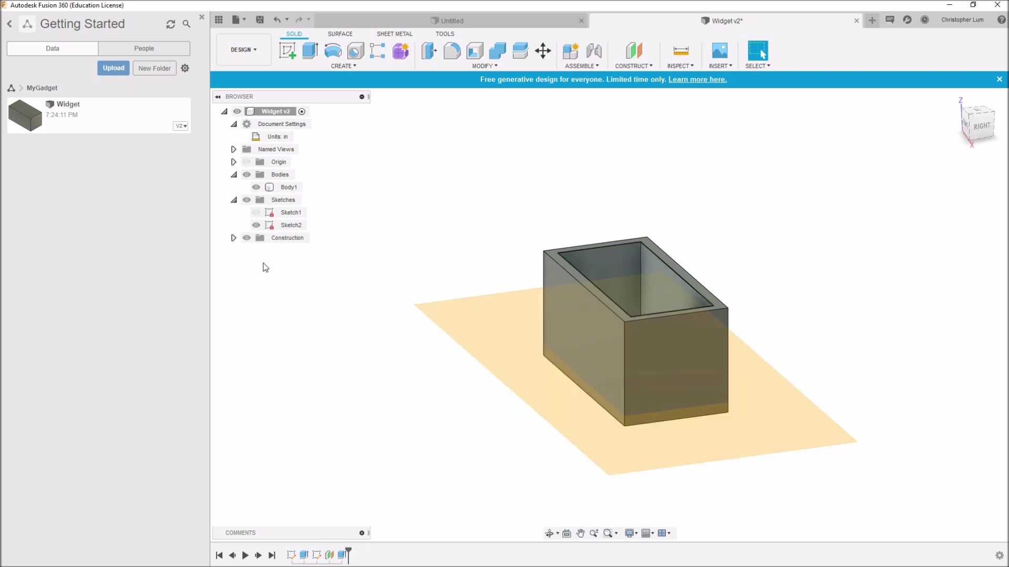
Hide the construction plane Plane1 and save the design with the version description User Saved
{"action": "left_click", "coordinate": [234, 238]}
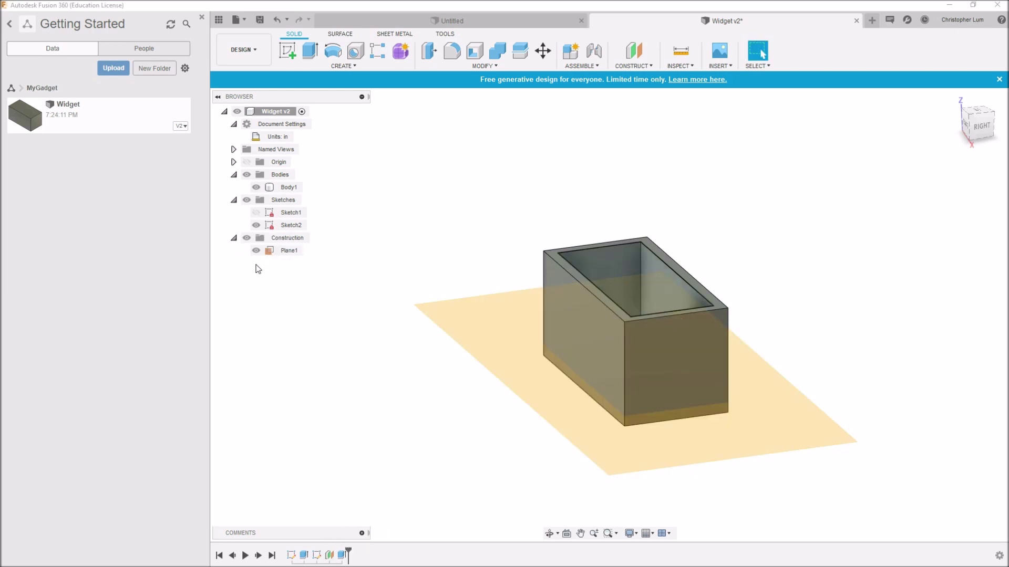
{"action": "left_click", "coordinate": [256, 251]}
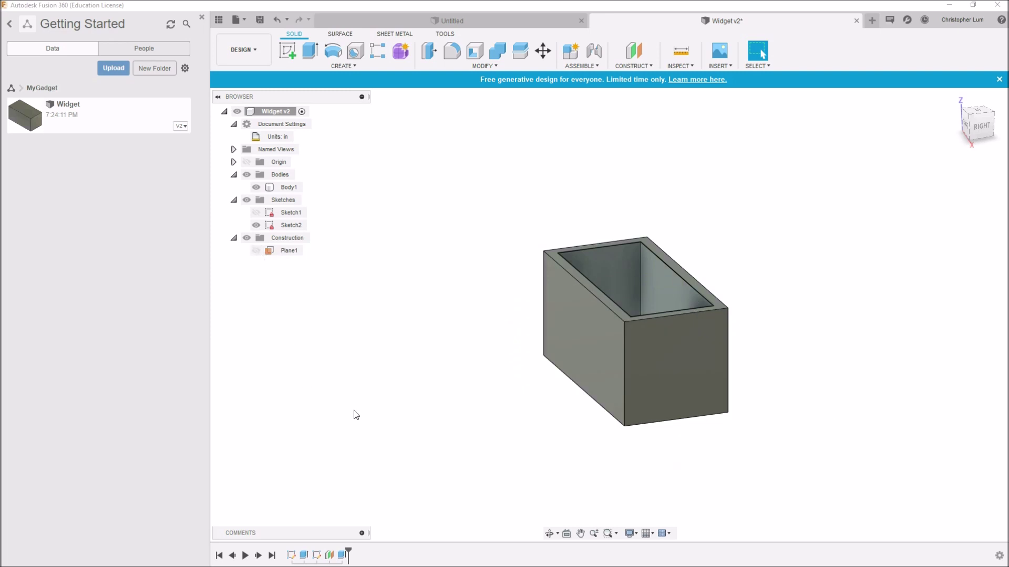
{"action": "mouse_move", "coordinate": [430, 362]}
{"action": "middle_mouse_down", "text": "shift"}
{"action": "mouse_move", "coordinate": [428, 373]}
{"action": "mouse_move", "coordinate": [443, 380]}
{"action": "mouse_move", "coordinate": [475, 364]}
{"action": "mouse_move", "coordinate": [472, 335]}
{"action": "mouse_move", "coordinate": [428, 361]}
{"action": "mouse_move", "coordinate": [442, 376]}
{"action": "middle_mouse_up", "text": "shift"}
{"action": "mouse_move", "coordinate": [505, 383]}
{"action": "middle_mouse_down", "text": "shift"}
{"action": "mouse_move", "coordinate": [516, 367]}
{"action": "mouse_move", "coordinate": [505, 370]}
{"action": "middle_mouse_up", "text": "shift"}
{"action": "left_click", "coordinate": [259, 19]}
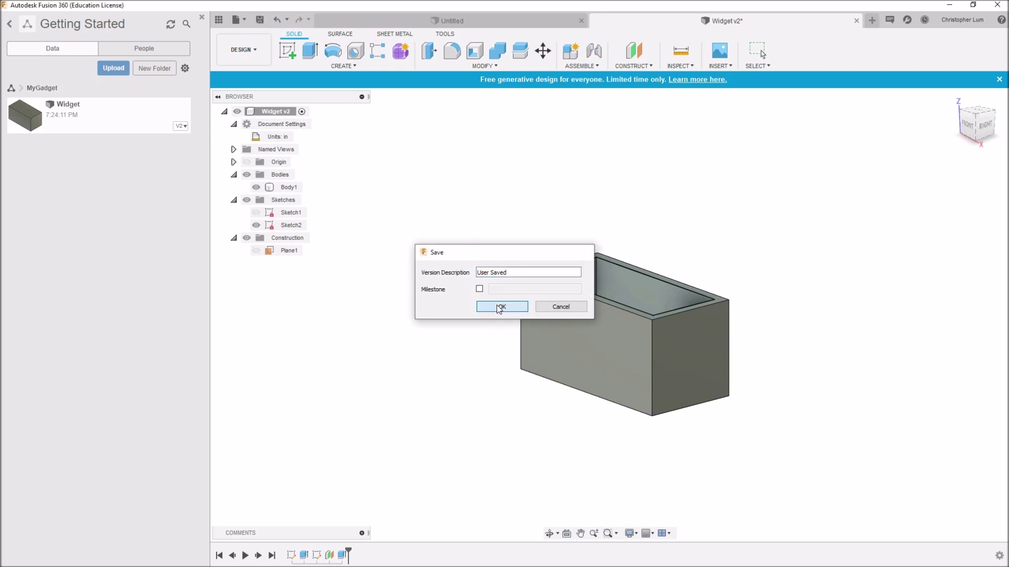
{"action": "left_click", "coordinate": [496, 306]}
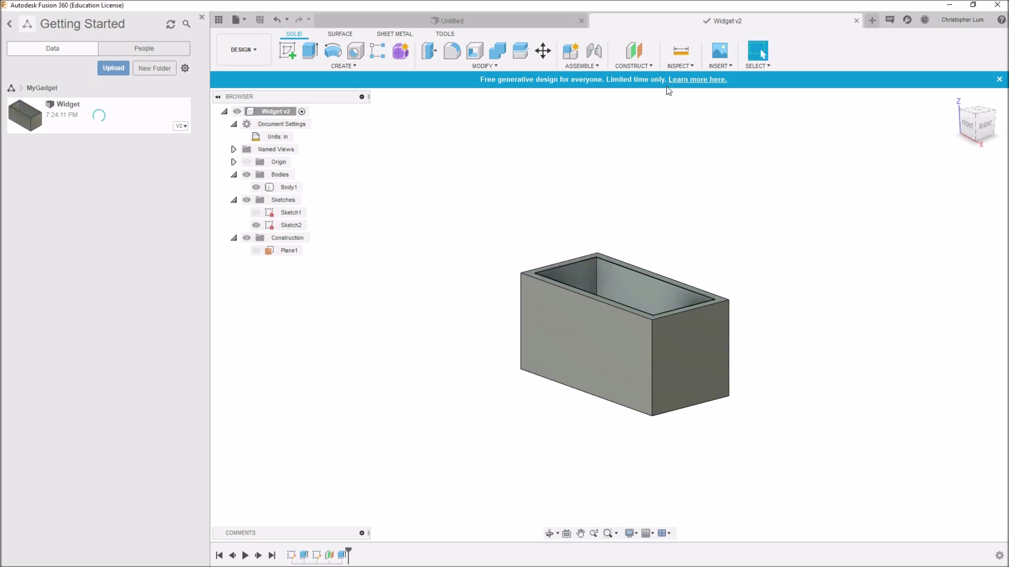
Create a section analysis from the box's long front face with a Y distance of -0.40 in
{"action": "left_click", "coordinate": [681, 65]}
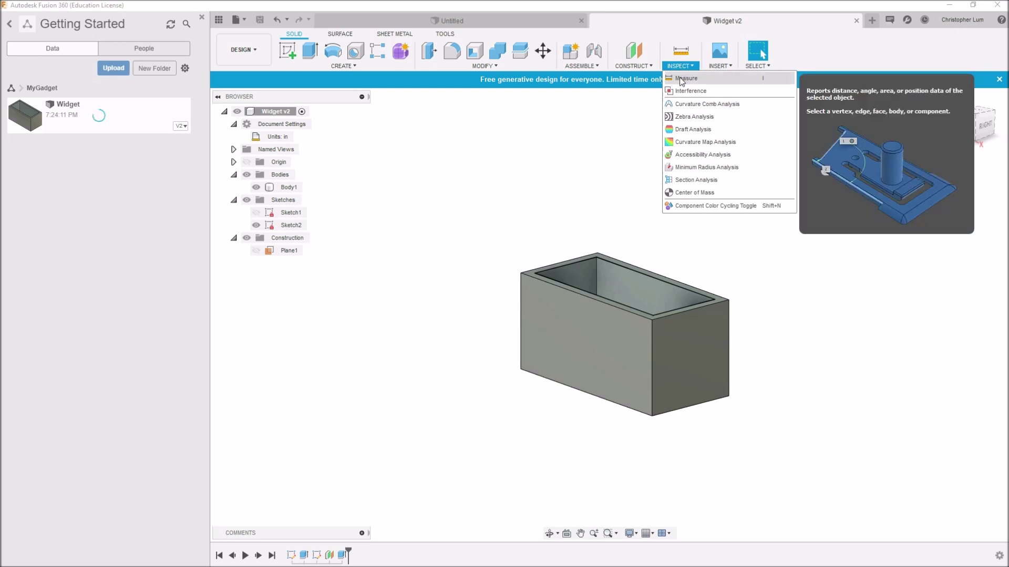
{"action": "left_click", "coordinate": [680, 179]}
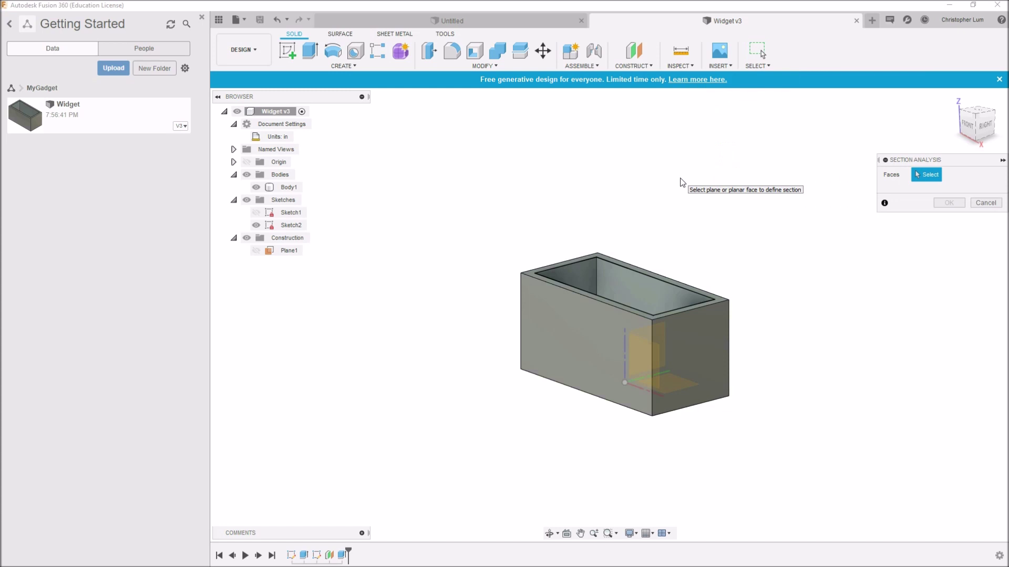
{"action": "left_click", "coordinate": [585, 329]}
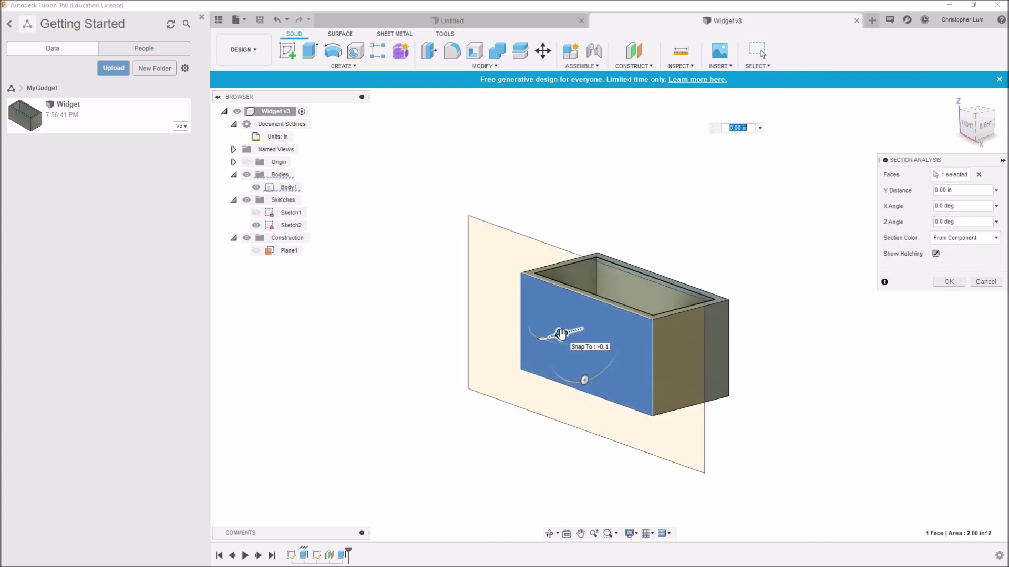
{"action": "left_click_drag", "start_coordinate": [558, 335], "coordinate": [596, 331]}
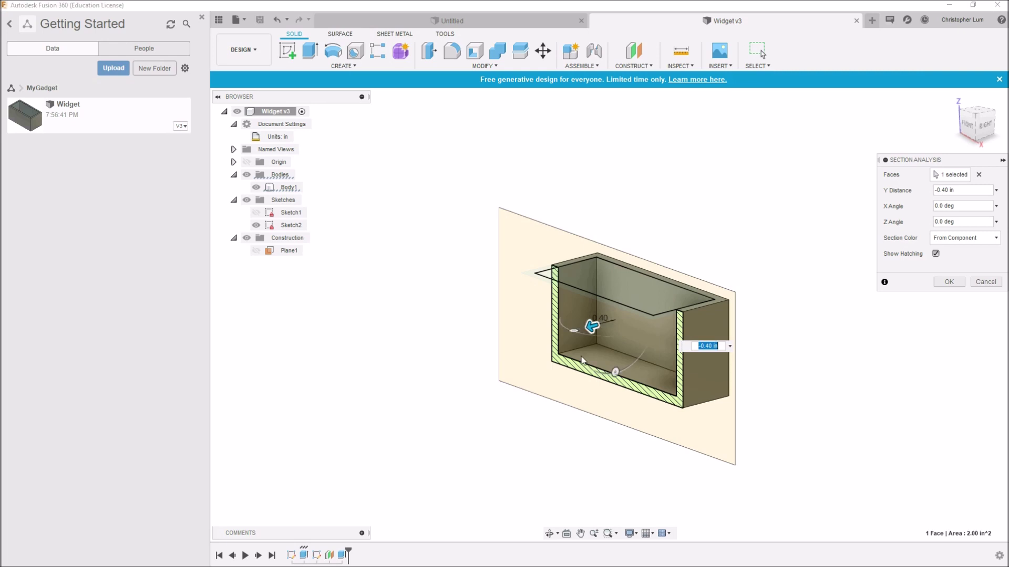
{"action": "mouse_move", "coordinate": [534, 412]}
{"action": "middle_mouse_down", "text": "shift"}
{"action": "mouse_move", "coordinate": [581, 378]}
{"action": "mouse_move", "coordinate": [597, 383]}
{"action": "mouse_move", "coordinate": [581, 394]}
{"action": "mouse_move", "coordinate": [538, 392]}
{"action": "mouse_move", "coordinate": [567, 399]}
{"action": "mouse_move", "coordinate": [547, 408]}
{"action": "middle_mouse_up", "text": "shift"}
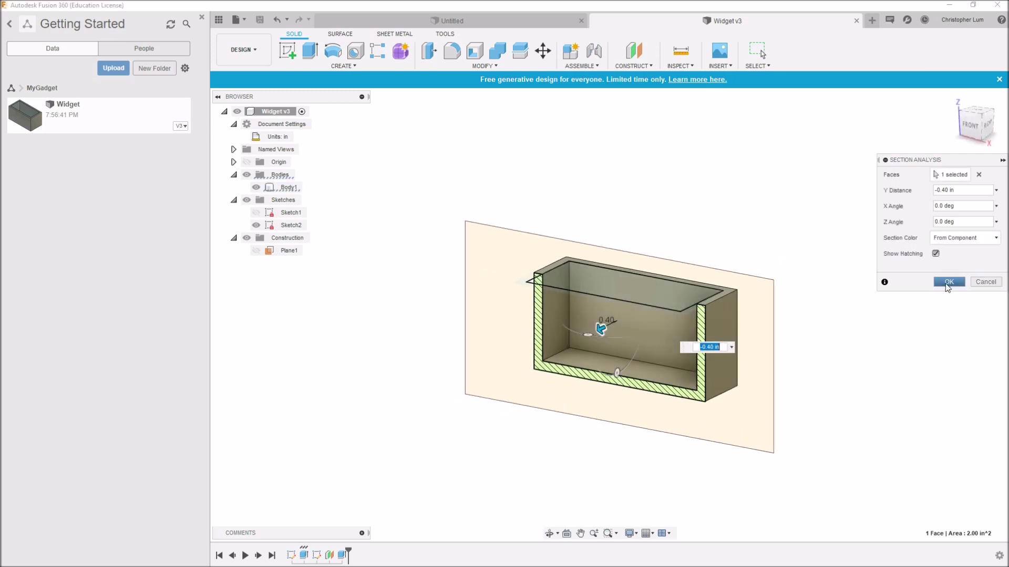
{"action": "left_click", "coordinate": [946, 283]}
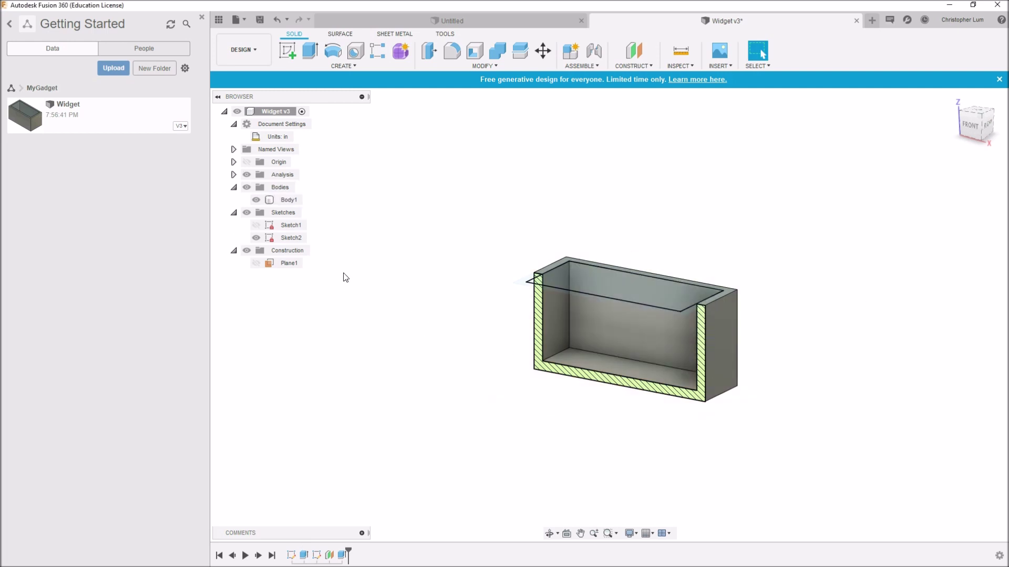
Hide the Section1 analysis and save the design with the version description User Saved
{"action": "middle_click_drag", "start_coordinate": [466, 284], "coordinate": [435, 286]}
{"action": "left_click", "coordinate": [233, 175]}
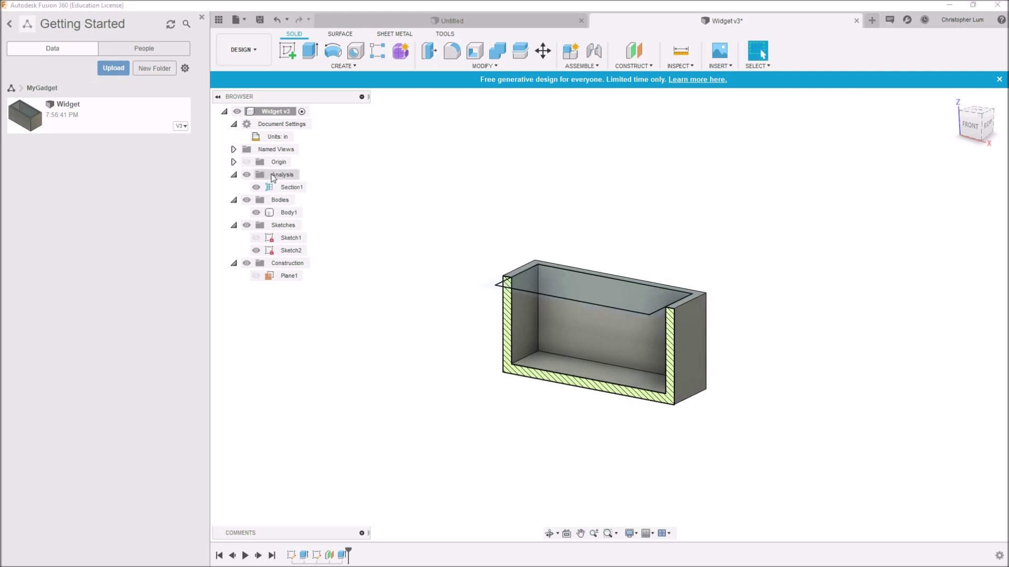
{"action": "left_click", "coordinate": [261, 188]}
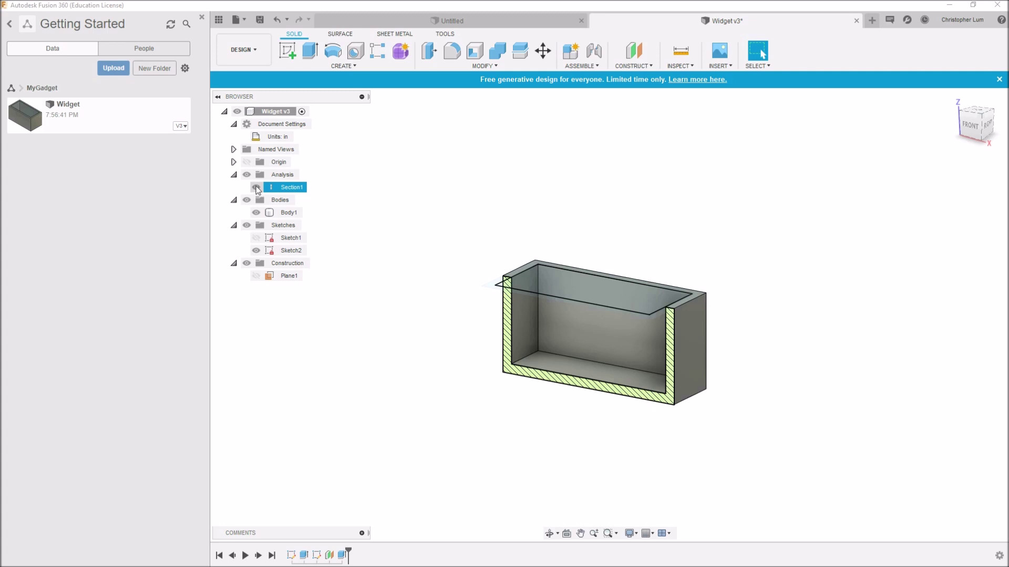
{"action": "left_click", "coordinate": [256, 188]}
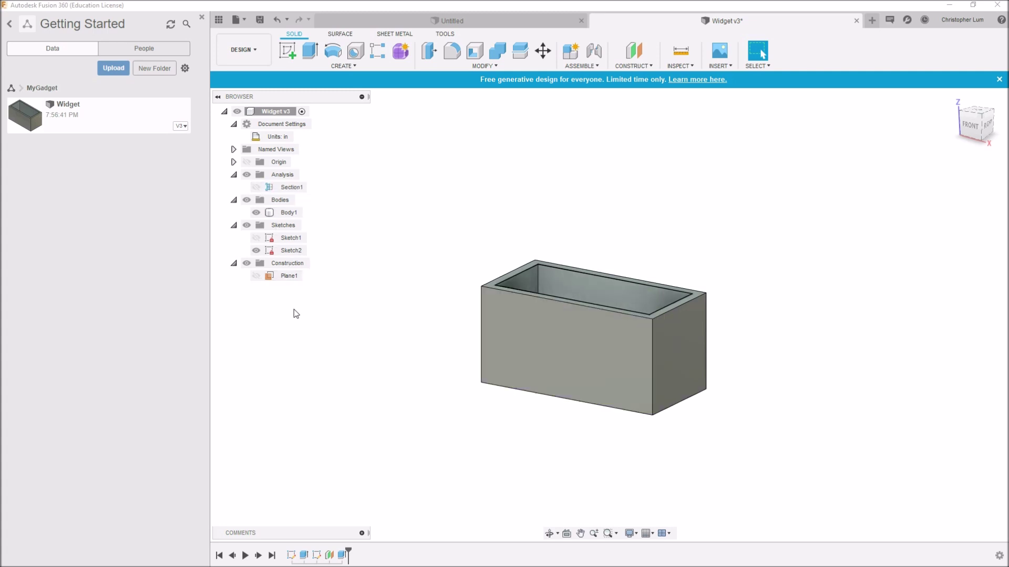
{"action": "middle_click_drag", "start_coordinate": [330, 291], "coordinate": [410, 279], "text": "shift"}
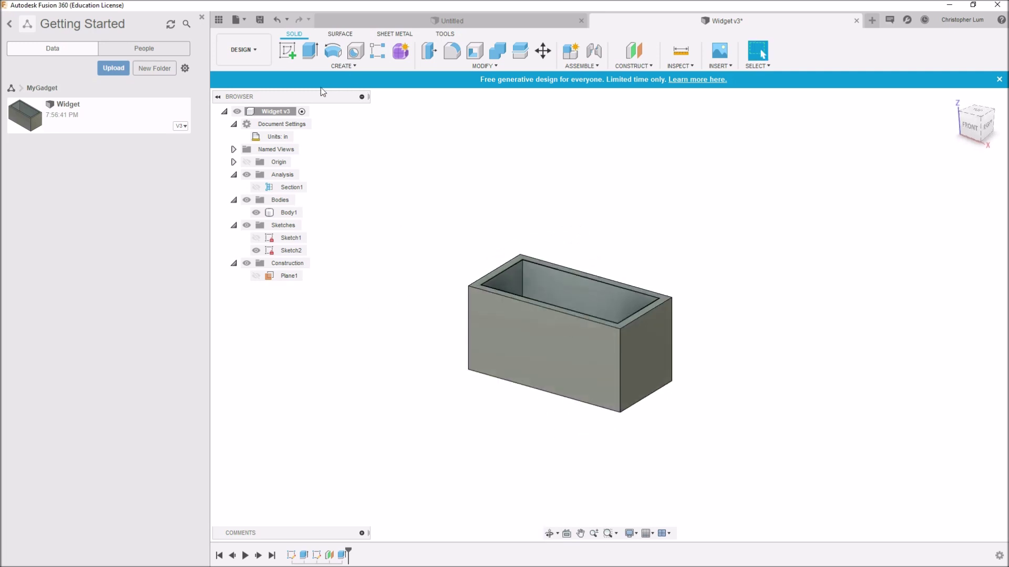
{"action": "left_click", "coordinate": [259, 20]}
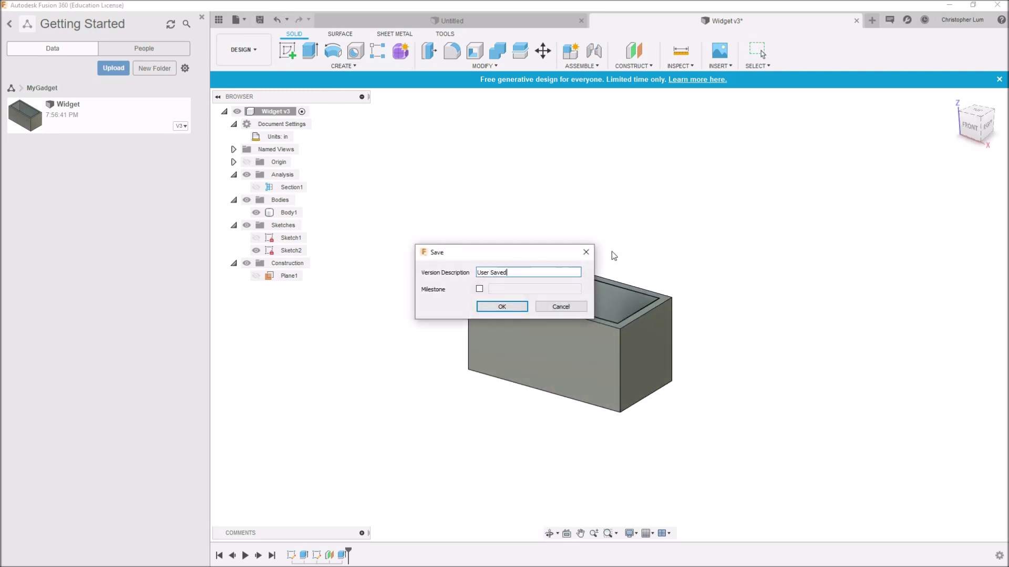
{"action": "left_click", "coordinate": [501, 307]}
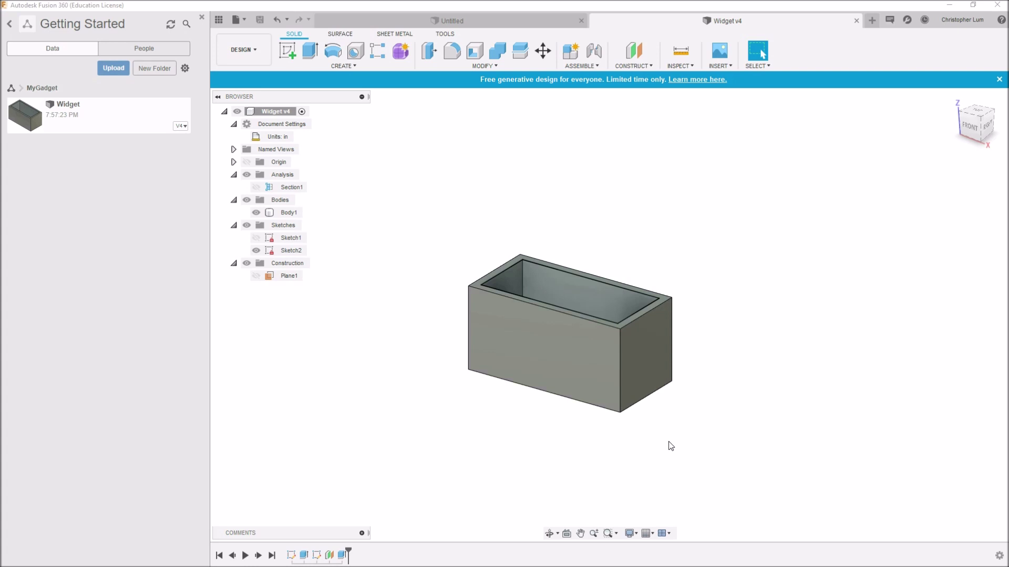
Create a construction plane offset 1 in outward from the bottom face of the box
{"action": "middle_click_drag", "start_coordinate": [608, 446], "coordinate": [590, 410], "text": "shift"}
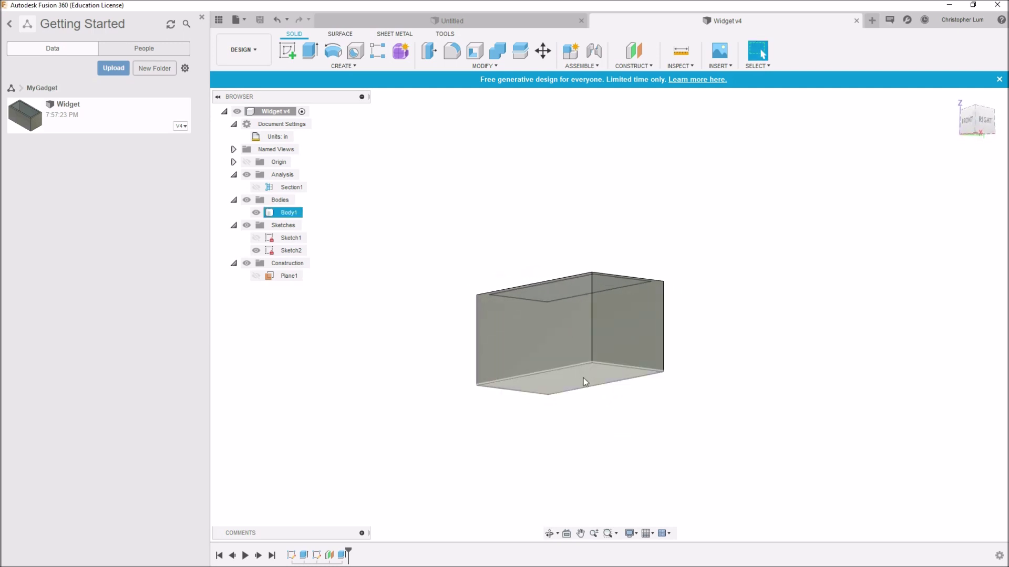
{"action": "left_click", "coordinate": [638, 67]}
{"action": "left_click", "coordinate": [639, 78]}
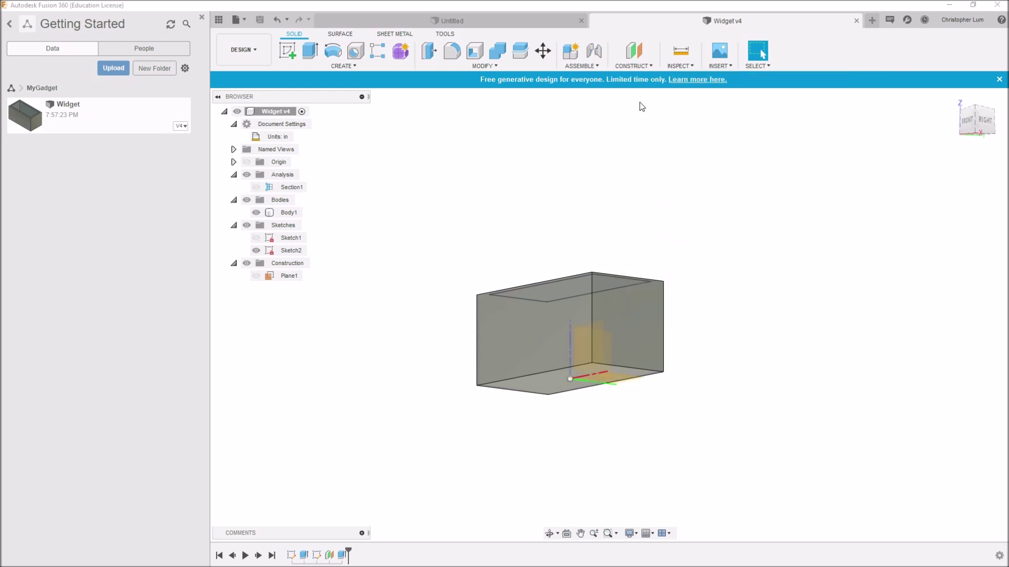
{"action": "left_click", "coordinate": [550, 384]}
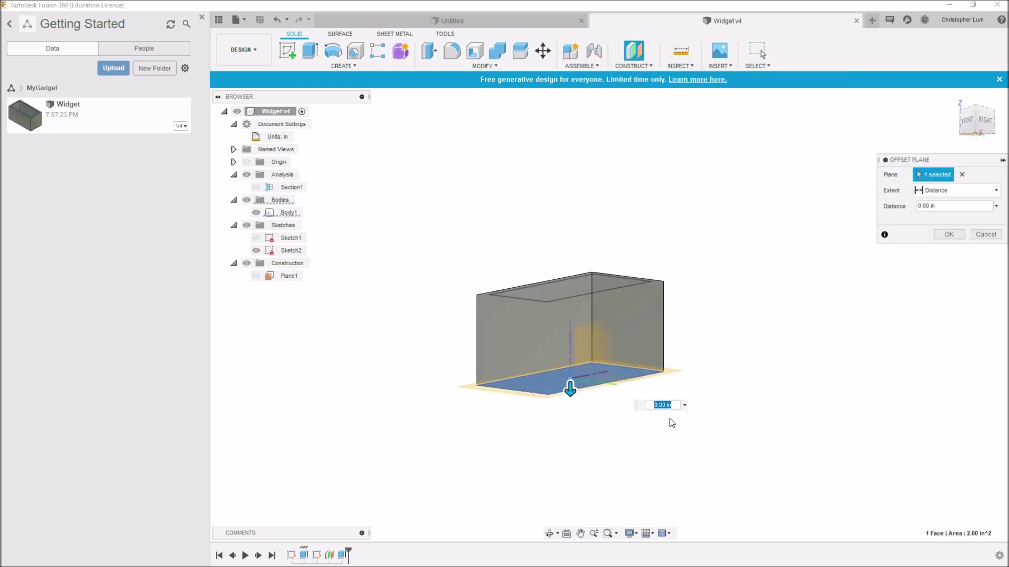
{"action": "left_click_drag", "start_coordinate": [568, 388], "coordinate": [570, 443]}
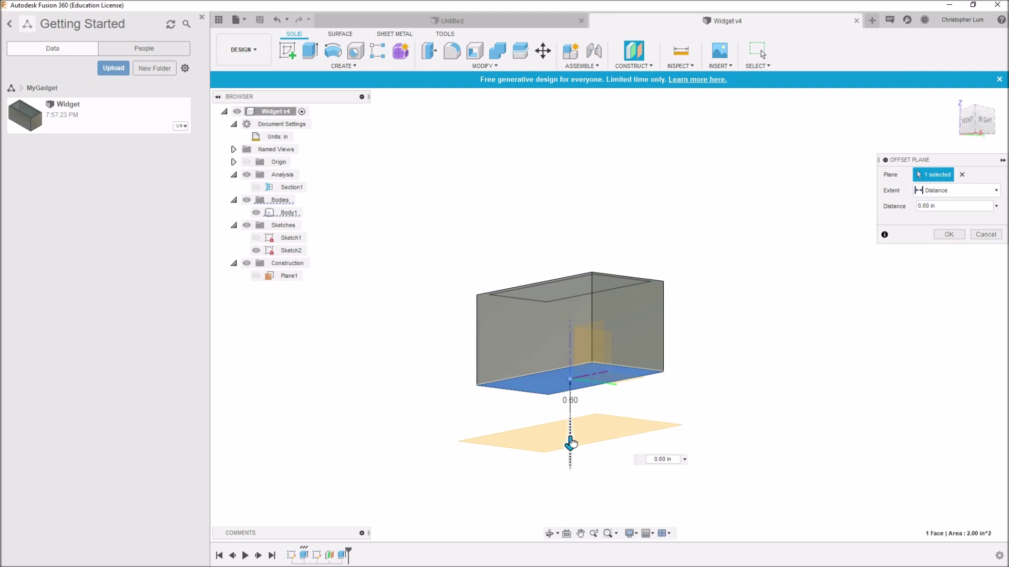
{"action": "left_click_drag", "start_coordinate": [571, 444], "coordinate": [571, 453]}
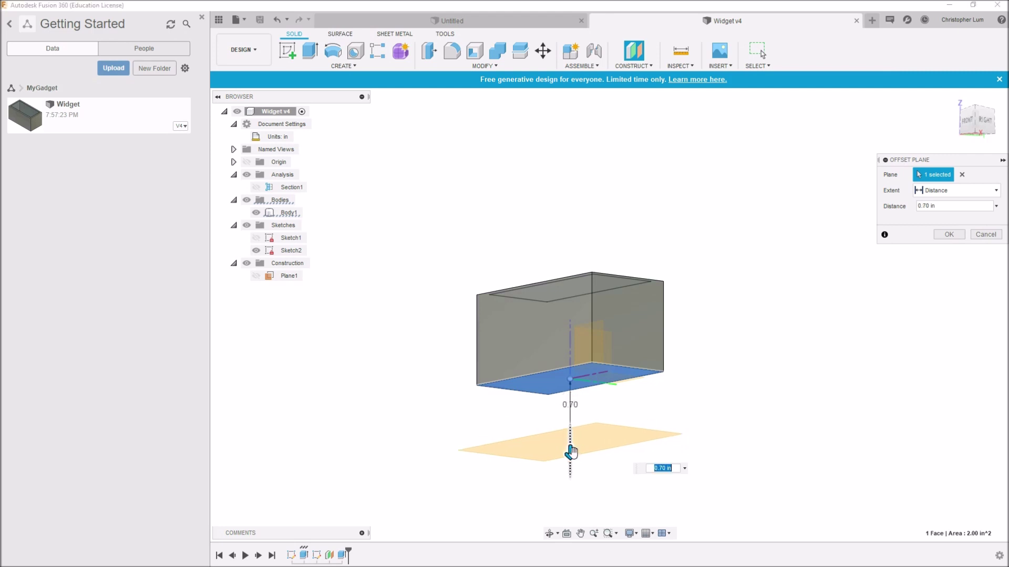
{"action": "key", "text": "BackSpace"}
{"action": "type", "text": "1"}
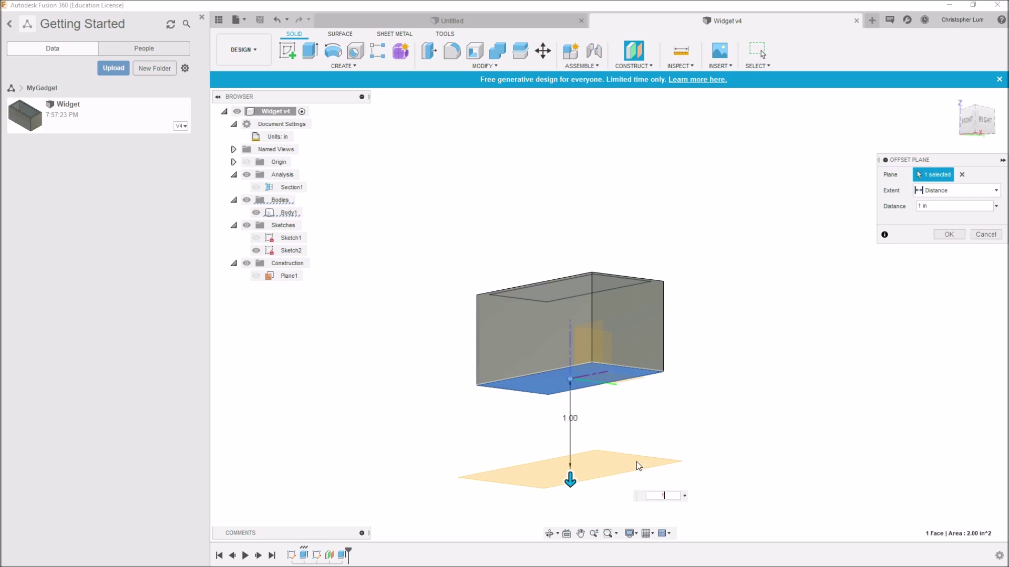
{"action": "key", "text": "Return"}
Start a sketch on the offset plane below the box
{"action": "mouse_move", "coordinate": [727, 408]}
{"action": "middle_mouse_down", "text": "shift"}
{"action": "mouse_move", "coordinate": [725, 421]}
{"action": "mouse_move", "coordinate": [739, 420]}
{"action": "middle_mouse_up", "text": "shift"}
{"action": "left_click", "coordinate": [567, 472]}
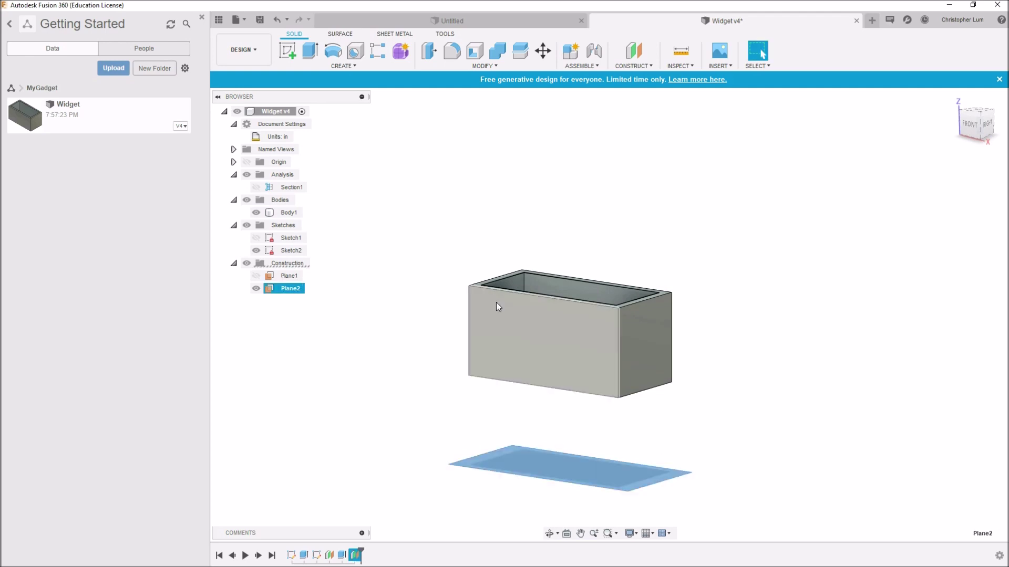
{"action": "left_click", "coordinate": [288, 54]}
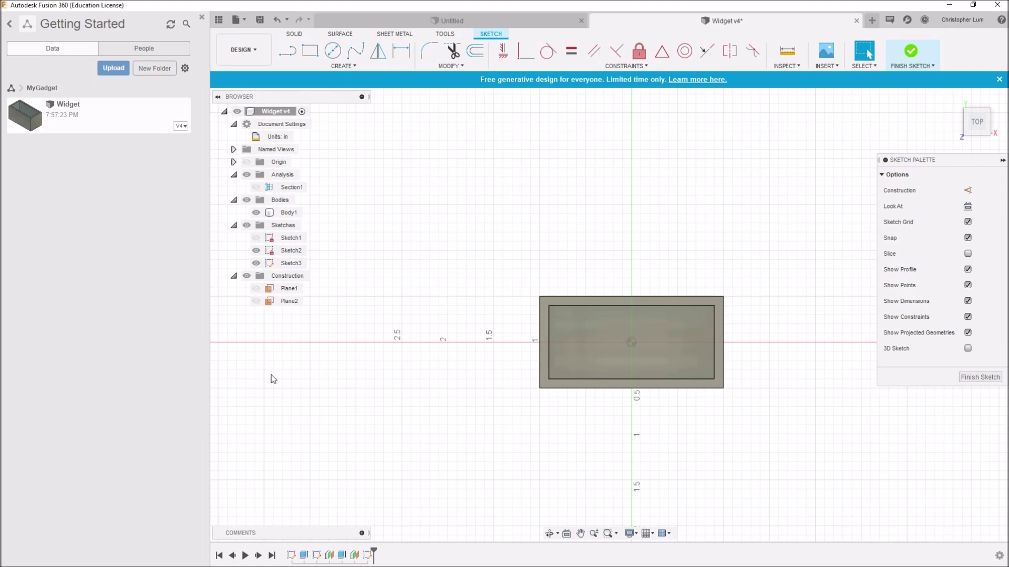
{"action": "middle_click_drag", "start_coordinate": [683, 437], "coordinate": [660, 365], "text": "shift"}
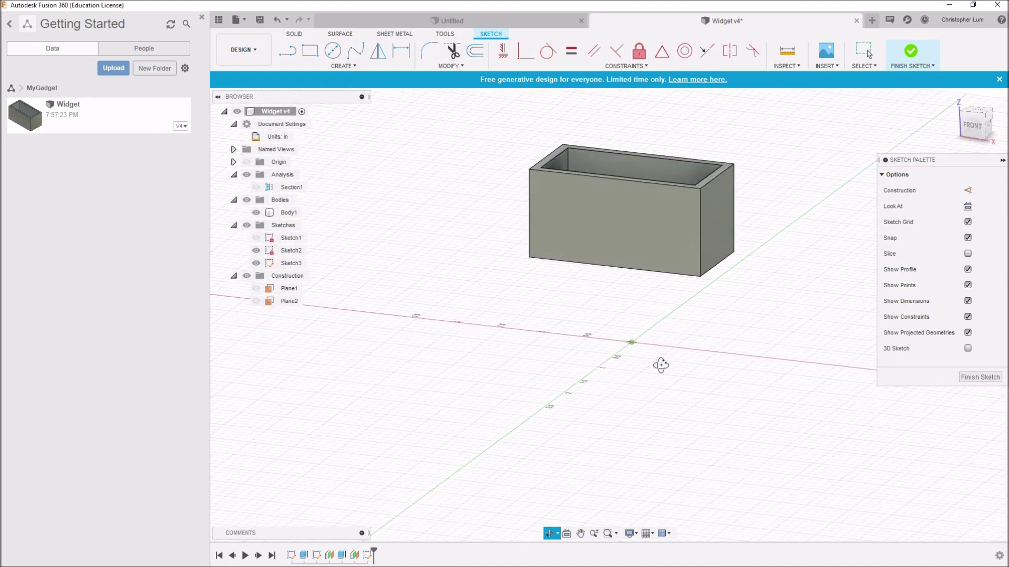
{"action": "key", "text": "Escape"}
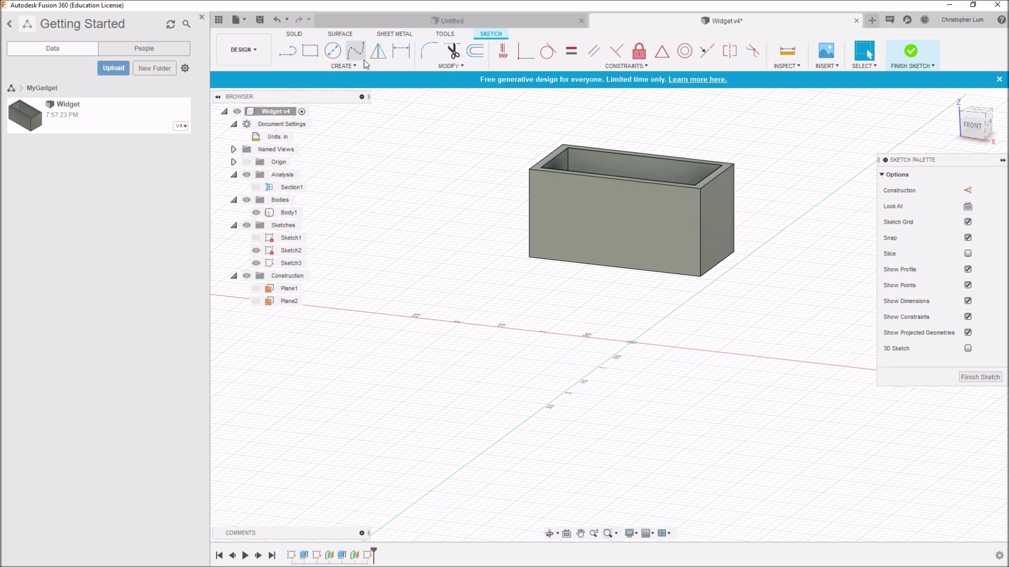
Sketch a closed, irregular outline of connected lines around the box's footprint on the offset plane and finish the sketch
{"action": "left_click", "coordinate": [292, 56]}
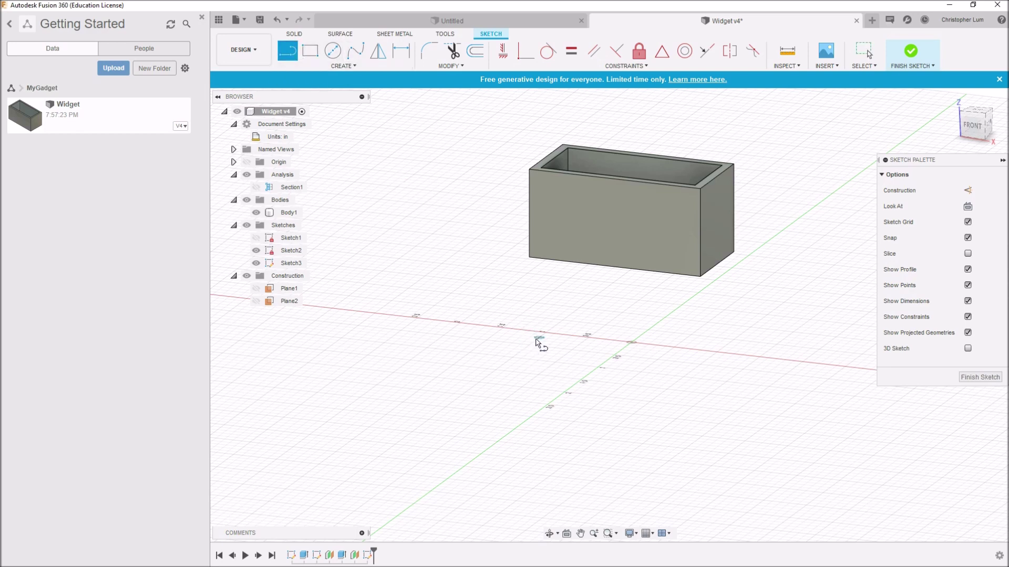
{"action": "left_click", "coordinate": [520, 344]}
{"action": "left_click", "coordinate": [541, 320]}
{"action": "left_click", "coordinate": [589, 315]}
{"action": "left_click", "coordinate": [619, 329]}
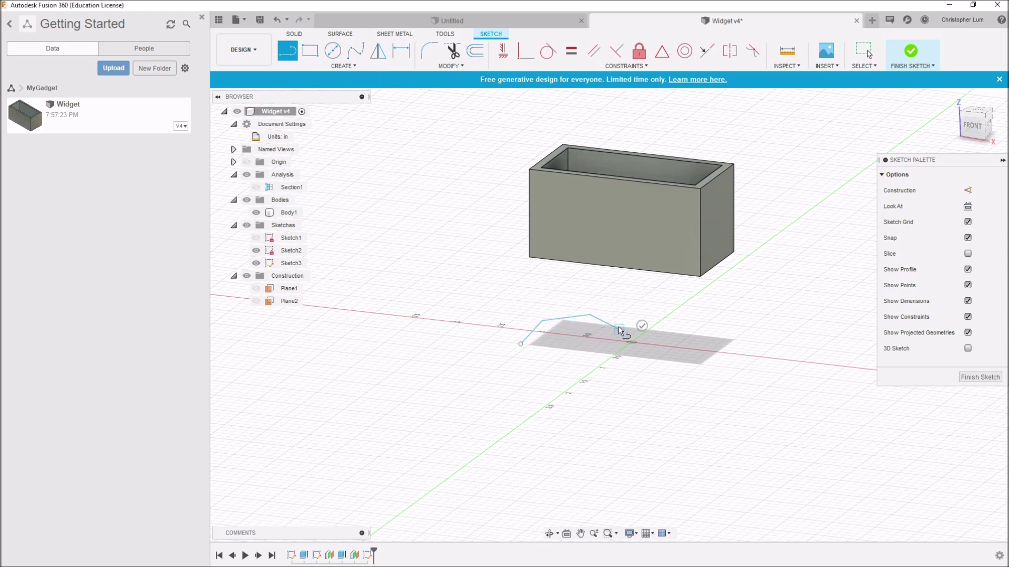
{"action": "left_click", "coordinate": [709, 328]}
{"action": "left_click", "coordinate": [707, 342]}
{"action": "left_click", "coordinate": [673, 358]}
{"action": "left_click", "coordinate": [622, 356]}
{"action": "left_click", "coordinate": [557, 353]}
{"action": "left_click", "coordinate": [523, 364]}
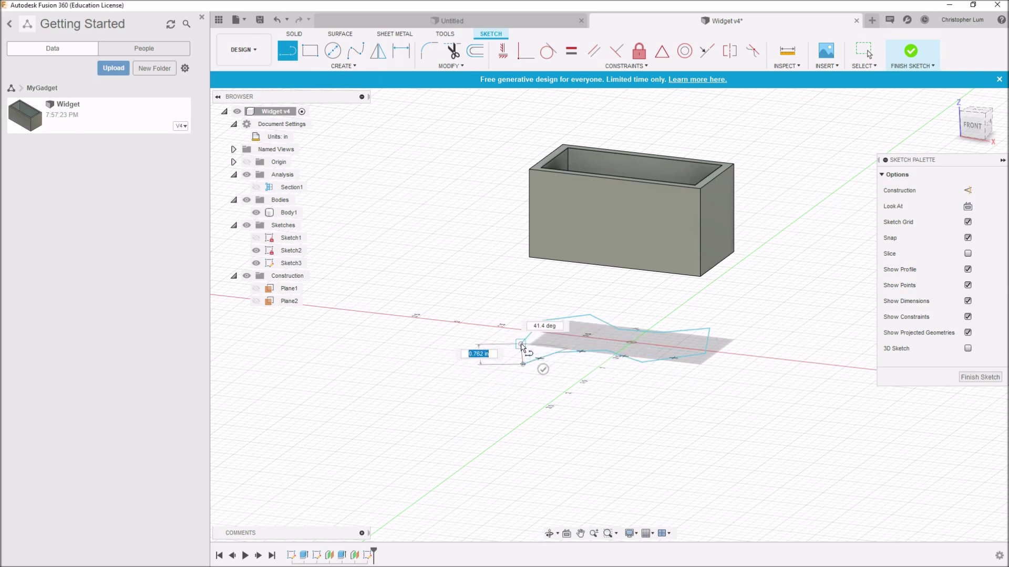
{"action": "left_click", "coordinate": [521, 346]}
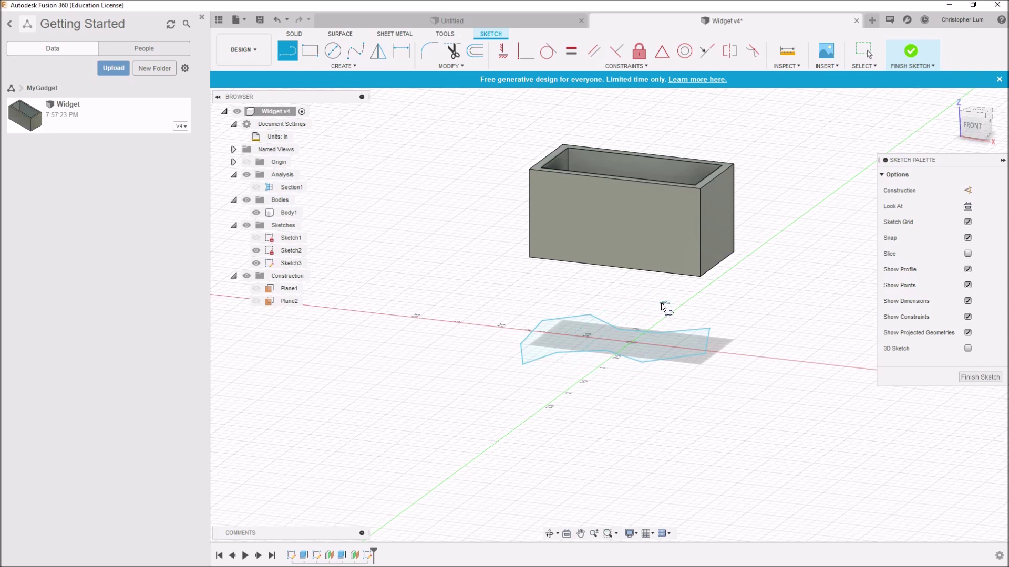
{"action": "left_click", "coordinate": [975, 376]}
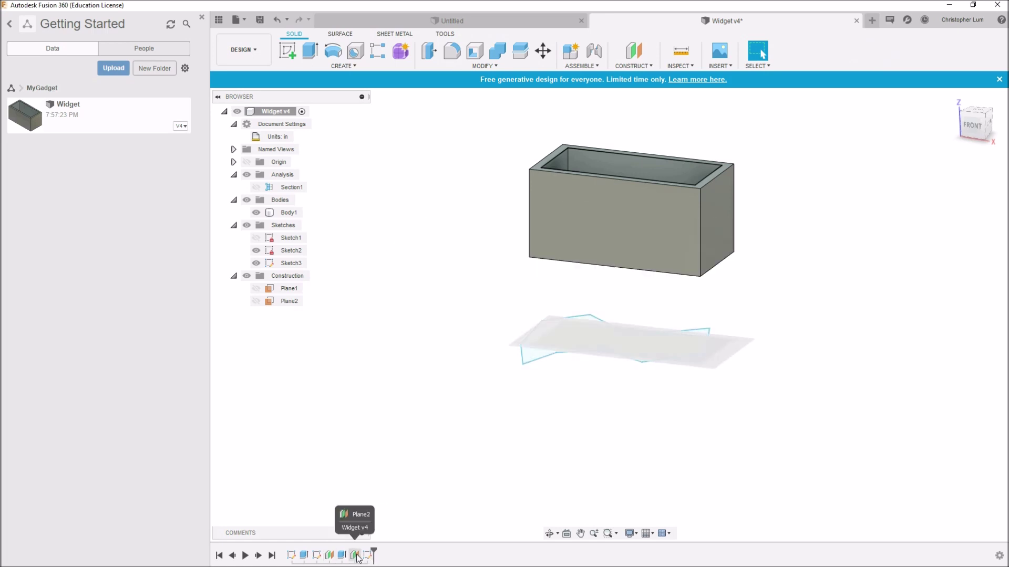
Rename the offset construction plane Plane2 as Bottom of Foot
{"action": "right_click", "coordinate": [356, 556]}
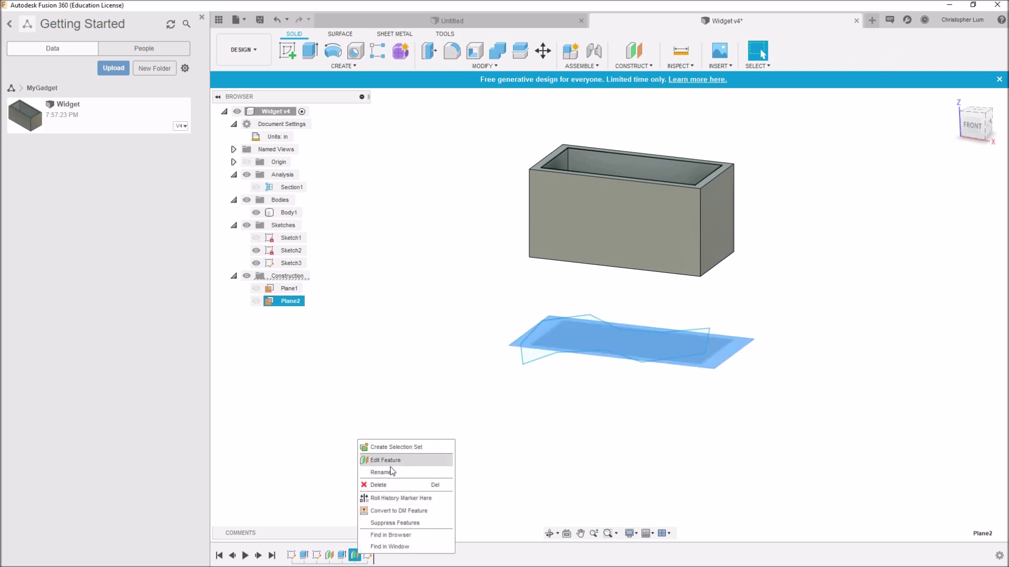
{"action": "left_click", "coordinate": [392, 473]}
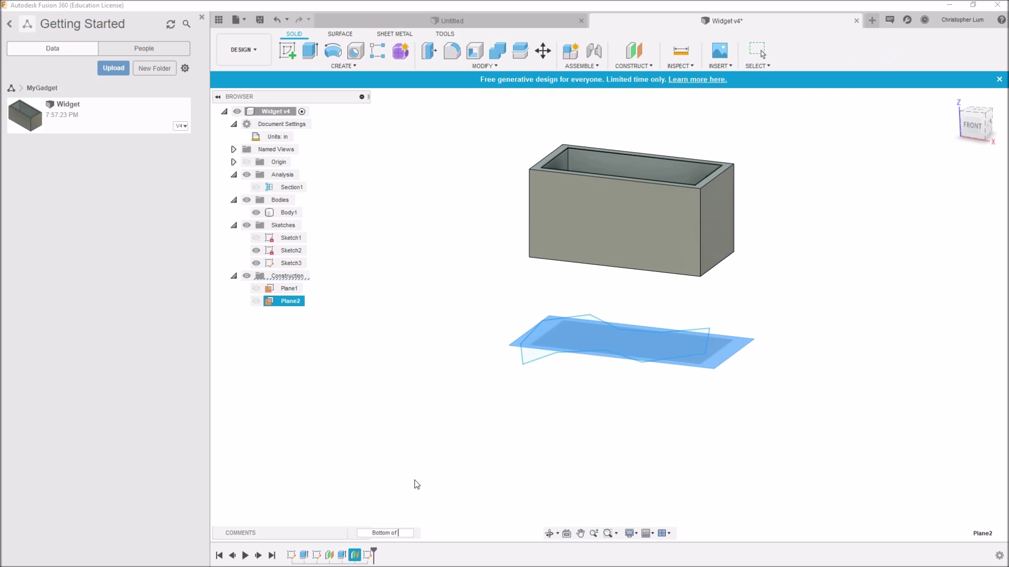
{"action": "key", "text": "Return"}
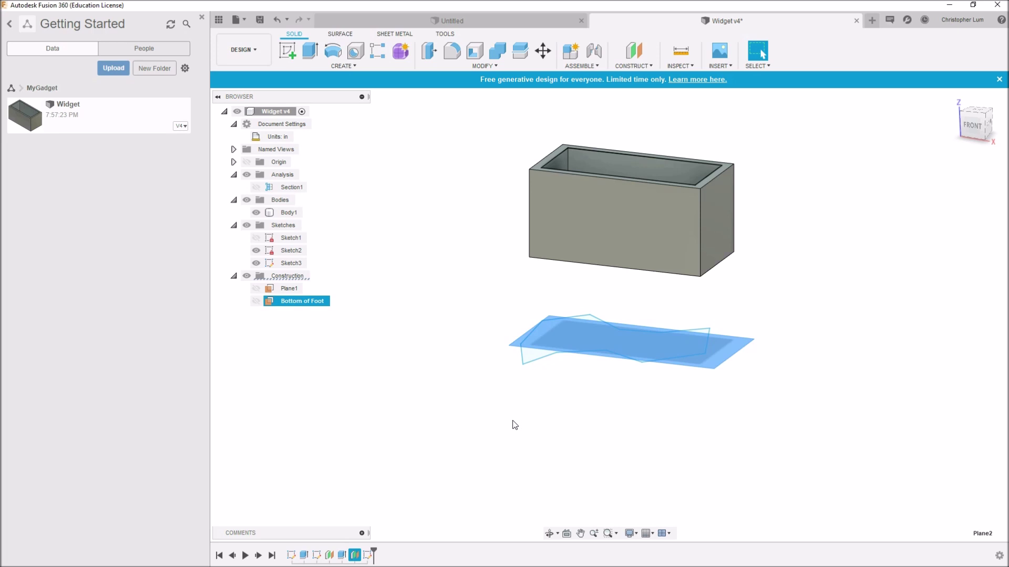
Loft from the irregular sketch profile to the bottom face of the box, using the Join operation
{"action": "middle_click_drag", "start_coordinate": [509, 424], "coordinate": [504, 397], "text": "shift"}
{"action": "left_click", "coordinate": [574, 228]}
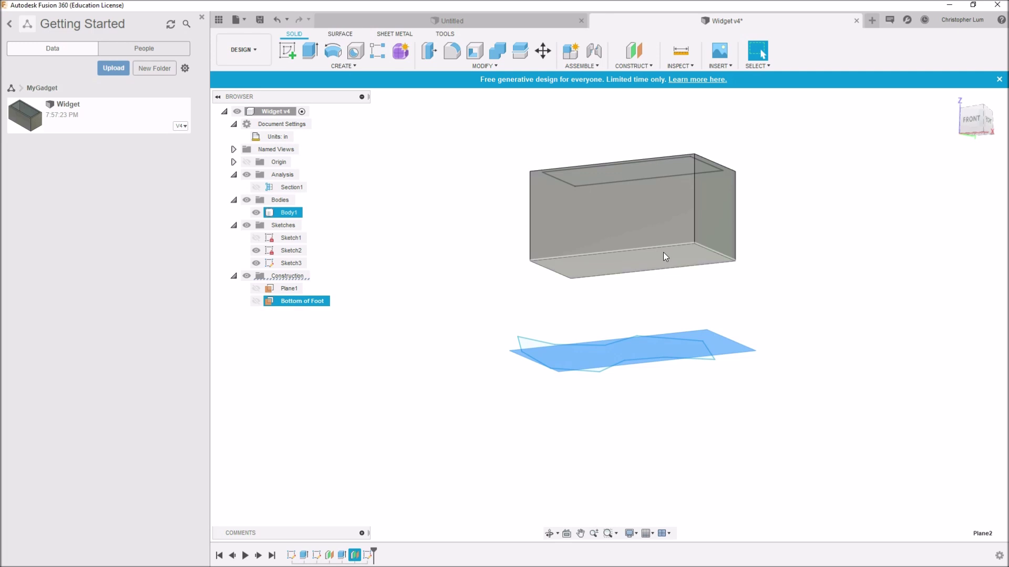
{"action": "middle_click_drag", "start_coordinate": [615, 291], "coordinate": [601, 334], "text": "shift"}
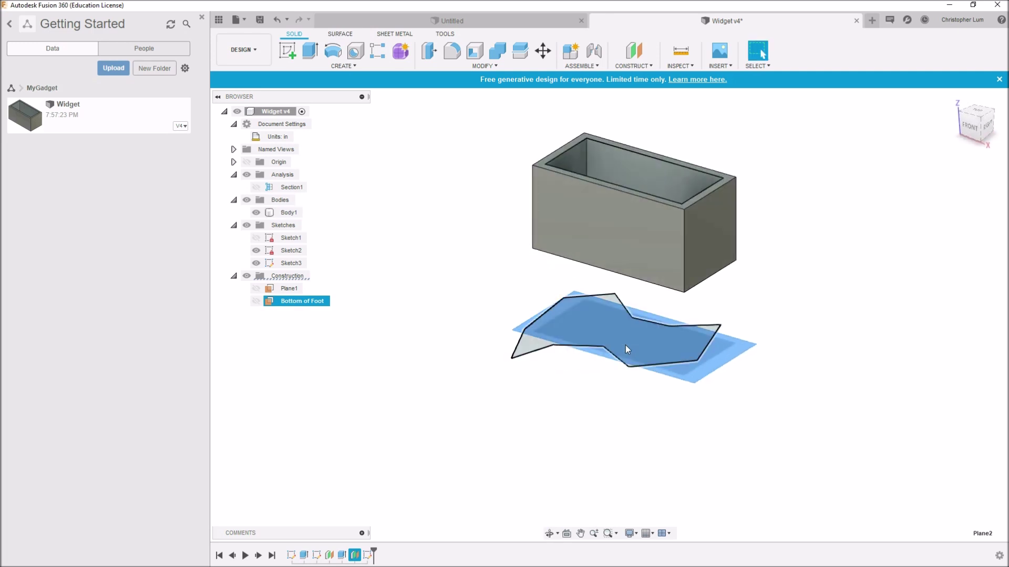
{"action": "left_click", "coordinate": [342, 67]}
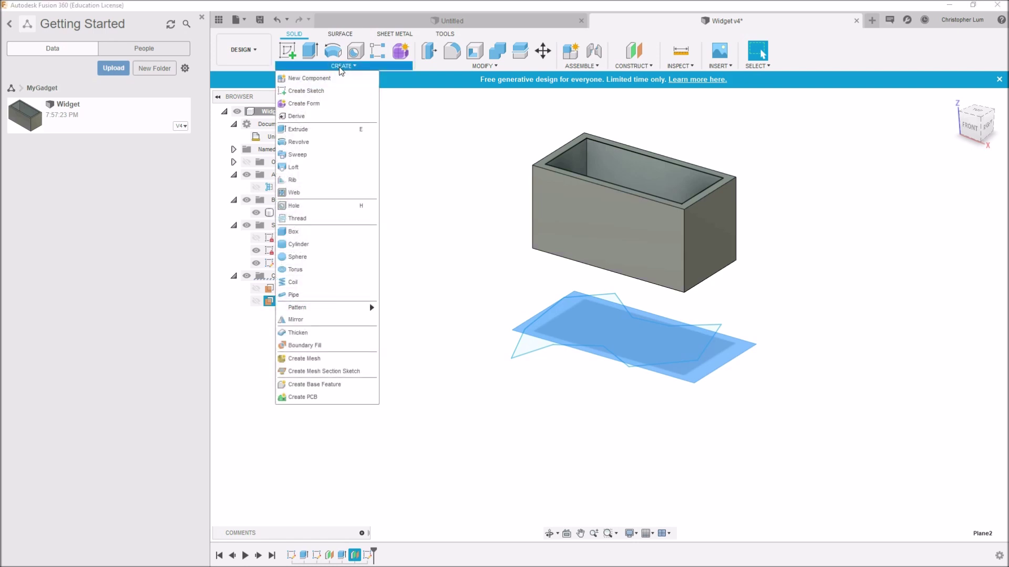
{"action": "left_click", "coordinate": [304, 166]}
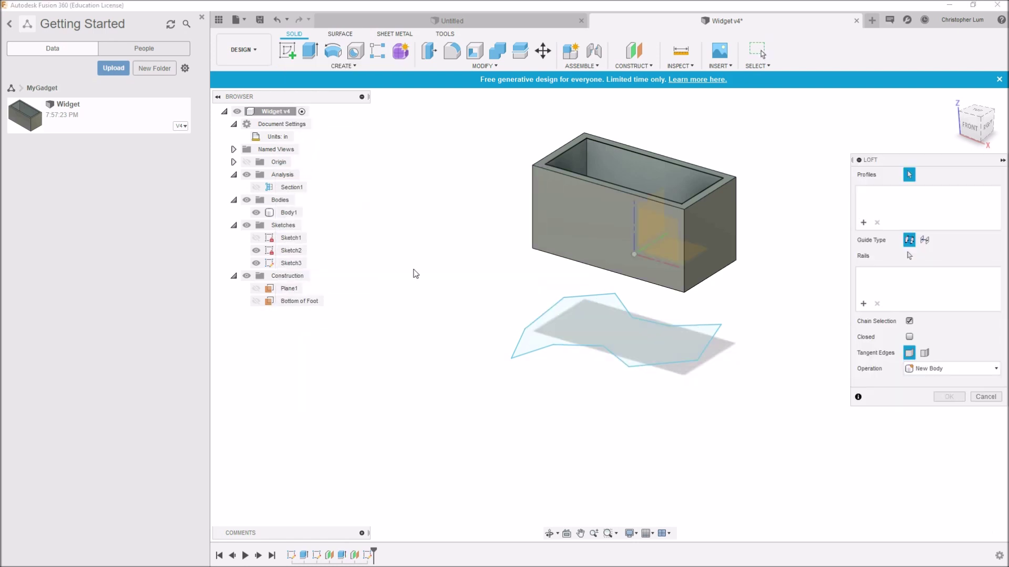
{"action": "left_click", "coordinate": [604, 328]}
{"action": "mouse_move", "coordinate": [604, 328]}
{"action": "middle_mouse_down", "text": "shift"}
{"action": "mouse_move", "coordinate": [472, 307]}
{"action": "mouse_move", "coordinate": [471, 259]}
{"action": "mouse_move", "coordinate": [455, 261]}
{"action": "mouse_move", "coordinate": [457, 290]}
{"action": "middle_mouse_up", "text": "shift"}
{"action": "left_click", "coordinate": [599, 269]}
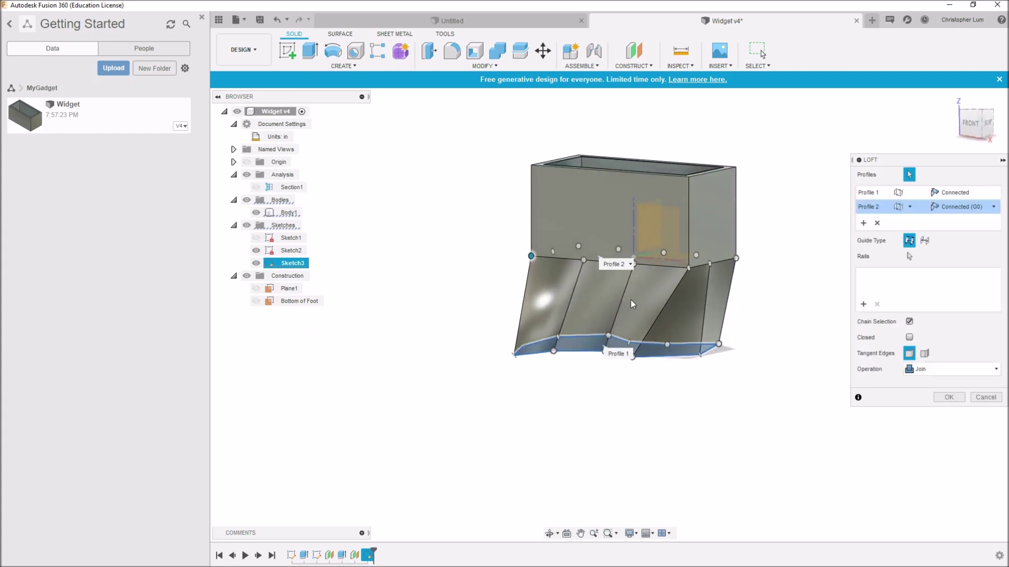
{"action": "middle_click_drag", "start_coordinate": [713, 308], "coordinate": [727, 338], "text": "shift"}
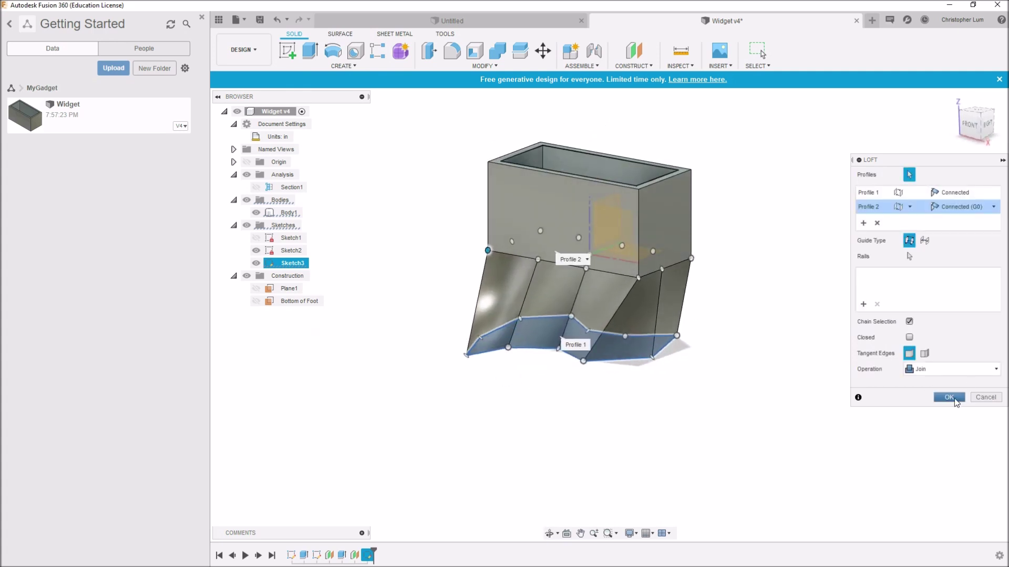
{"action": "left_click", "coordinate": [953, 399]}
Show the Section1 analysis to examine the inside of the lofted foot, and hide it again
{"action": "mouse_move", "coordinate": [745, 401]}
{"action": "middle_mouse_down", "text": "shift"}
{"action": "mouse_move", "coordinate": [746, 385]}
{"action": "mouse_move", "coordinate": [775, 383]}
{"action": "mouse_move", "coordinate": [734, 363]}
{"action": "mouse_move", "coordinate": [632, 371]}
{"action": "mouse_move", "coordinate": [631, 383]}
{"action": "mouse_move", "coordinate": [733, 399]}
{"action": "mouse_move", "coordinate": [748, 383]}
{"action": "mouse_move", "coordinate": [741, 356]}
{"action": "mouse_move", "coordinate": [732, 389]}
{"action": "middle_mouse_up", "text": "shift"}
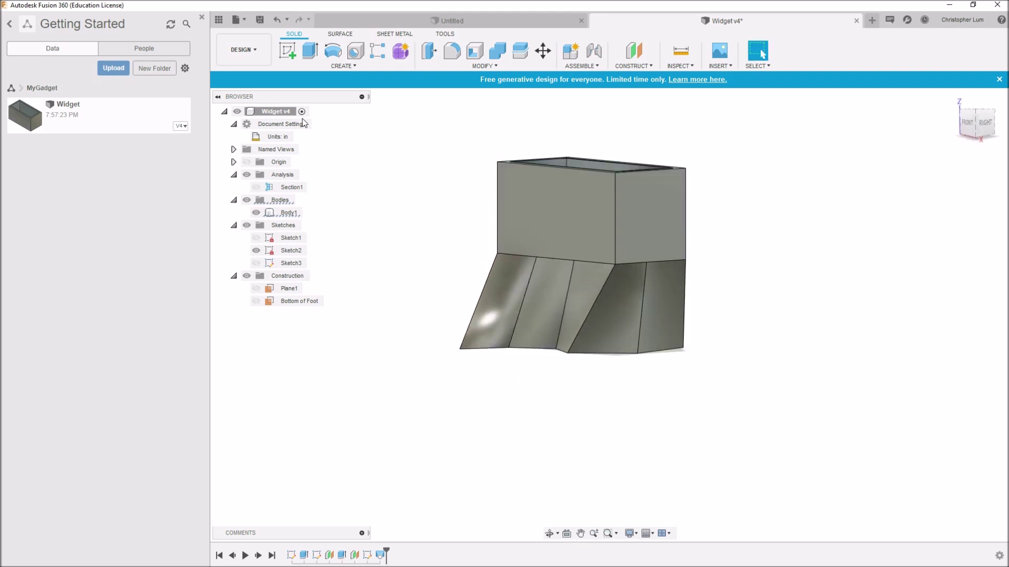
{"action": "left_click", "coordinate": [256, 187]}
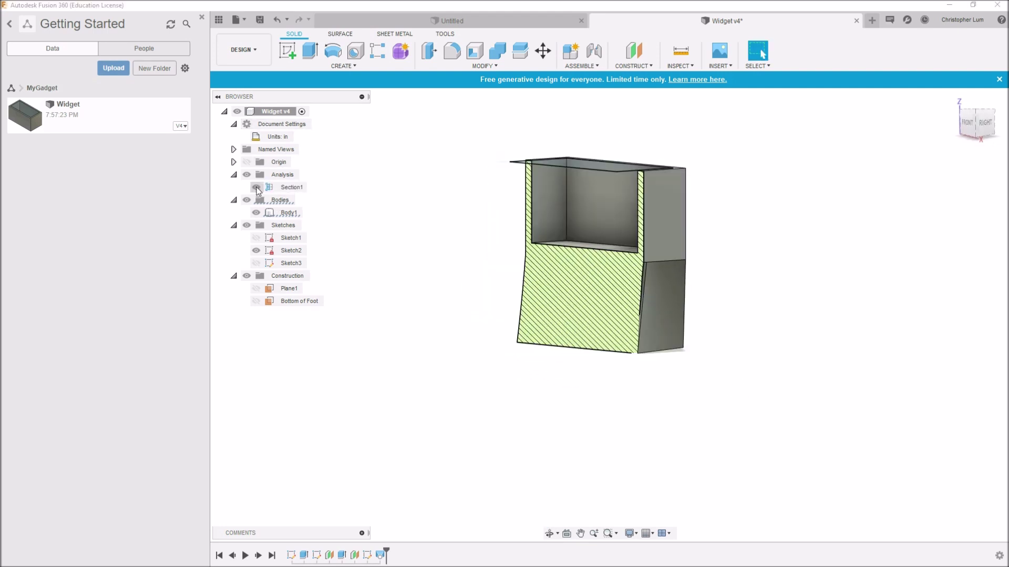
{"action": "mouse_move", "coordinate": [492, 316]}
{"action": "middle_mouse_down", "text": "shift"}
{"action": "mouse_move", "coordinate": [478, 311]}
{"action": "mouse_move", "coordinate": [491, 329]}
{"action": "mouse_move", "coordinate": [501, 321]}
{"action": "middle_mouse_up", "text": "shift"}
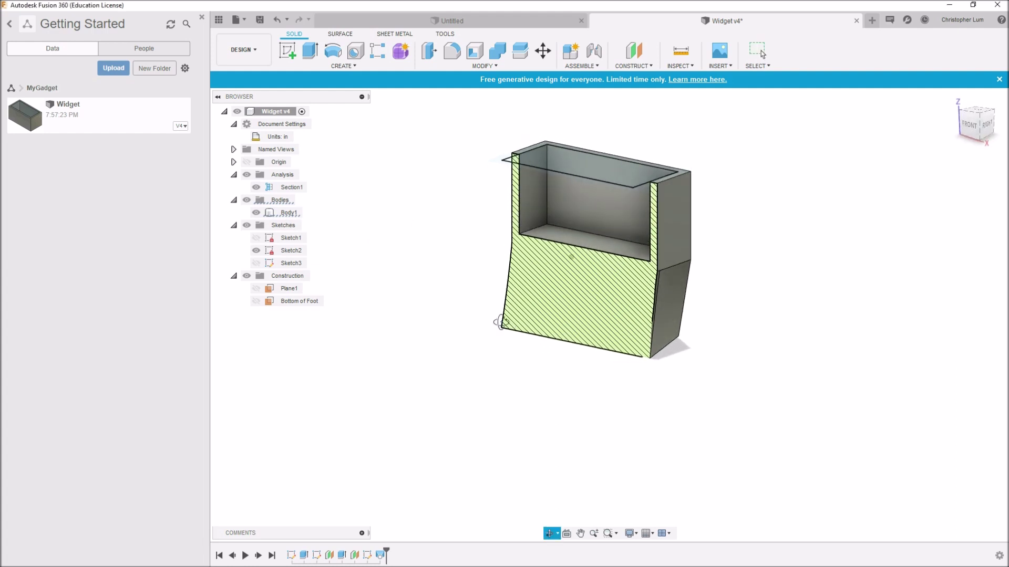
{"action": "left_click", "coordinate": [256, 187]}
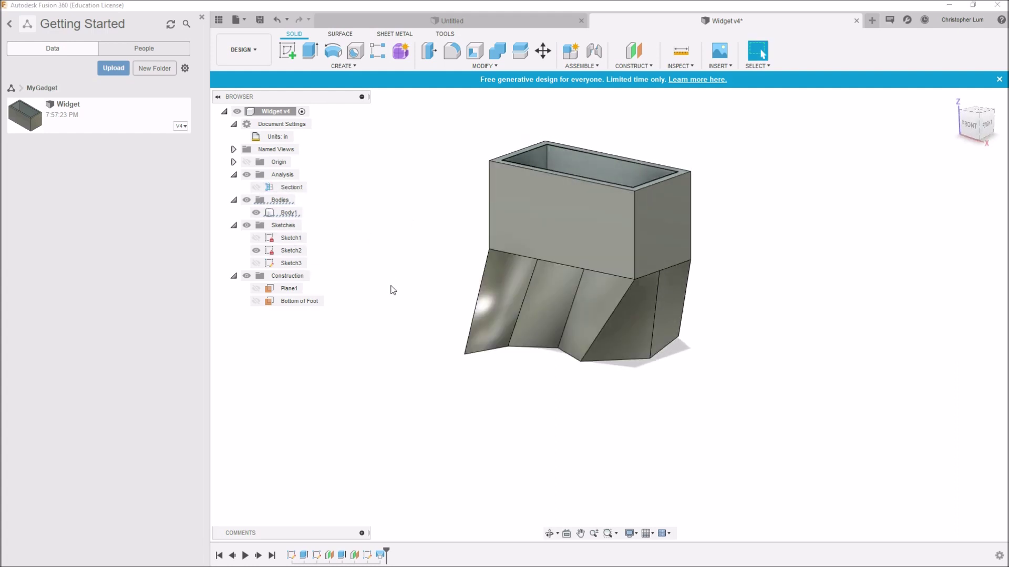
{"action": "middle_click_drag", "start_coordinate": [413, 300], "coordinate": [402, 297], "text": "shift"}
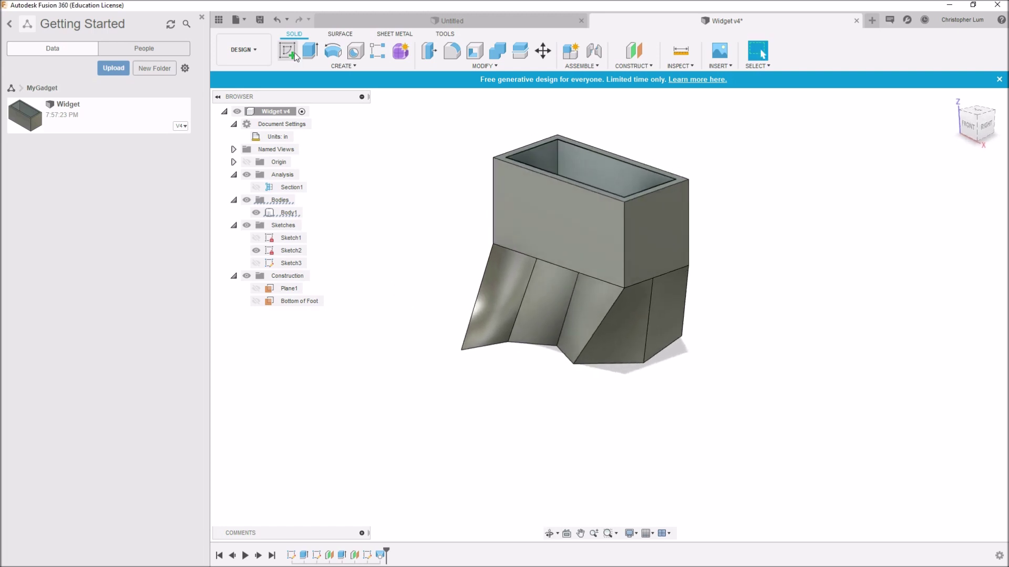
Save the Widget design as a new version with the description User Saved
{"action": "left_click", "coordinate": [260, 21]}
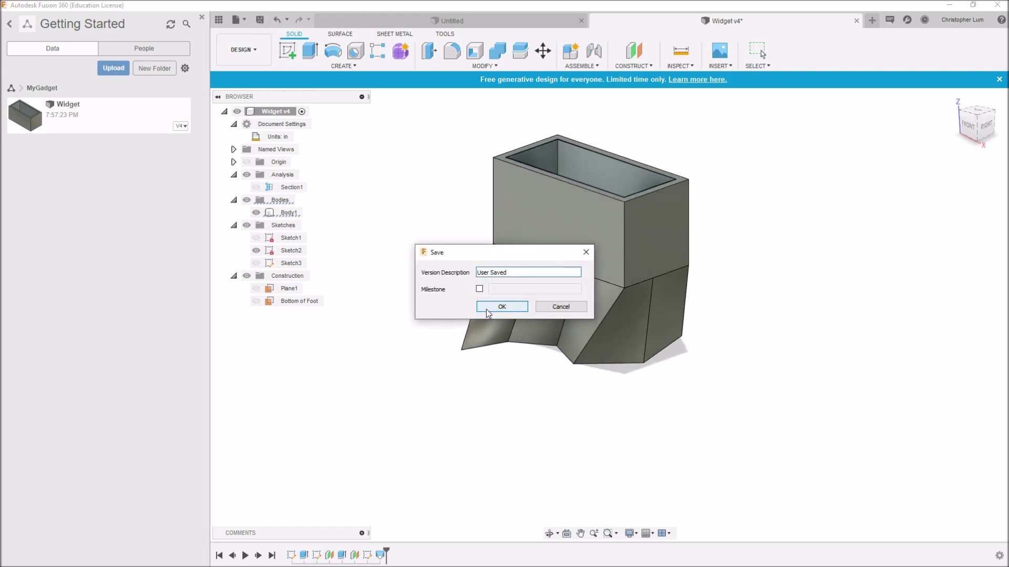
{"action": "left_click", "coordinate": [488, 308]}
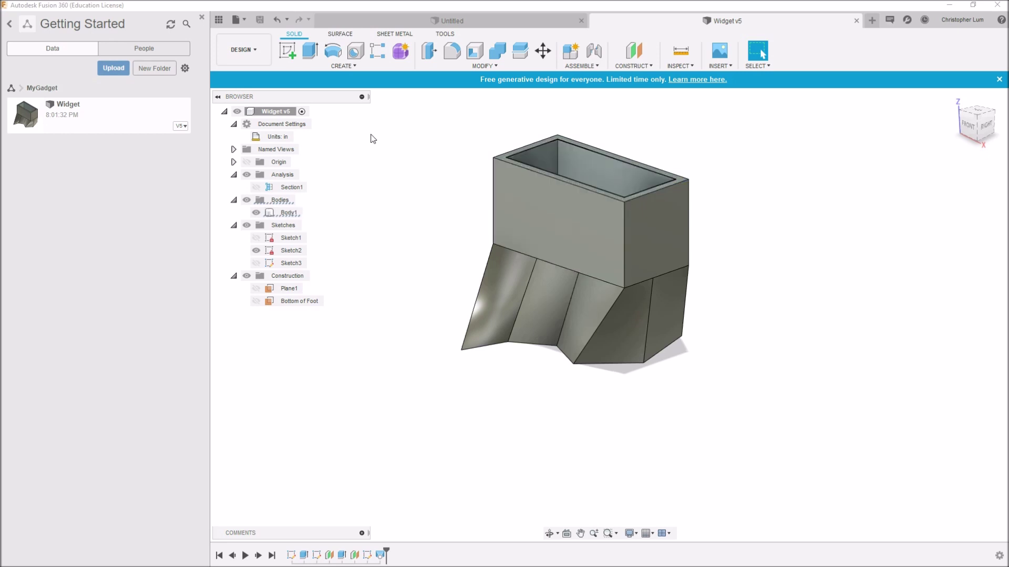
Start a constant-radius Fillet and select all eight inner and outer rim edges at the box's open top
{"action": "scroll", "coordinate": [489, 167], "scroll_direction": "up", "scroll_amount": 2}
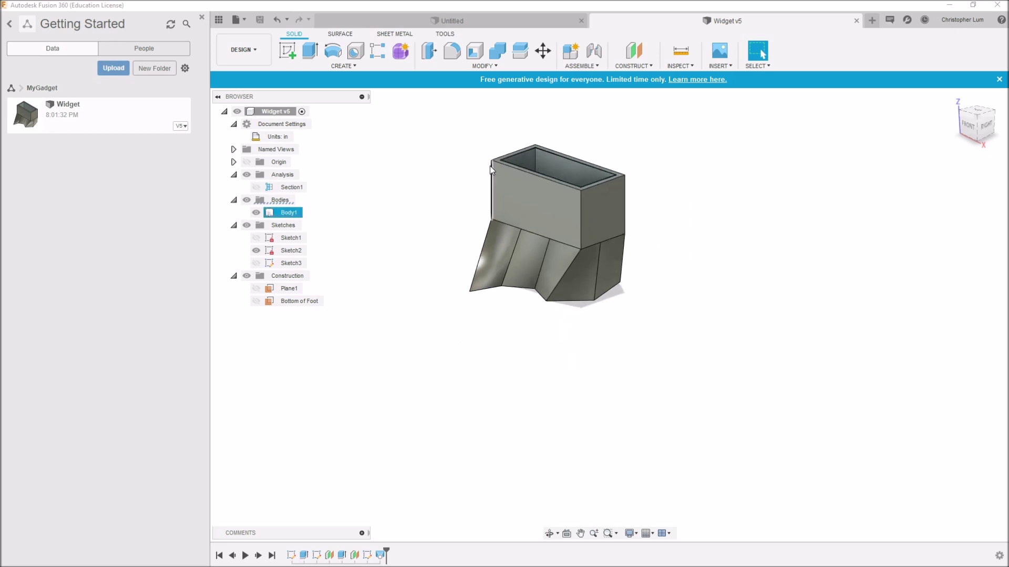
{"action": "mouse_move", "coordinate": [487, 167]}
{"action": "middle_mouse_down", "text": "shift"}
{"action": "mouse_move", "coordinate": [466, 153]}
{"action": "mouse_move", "coordinate": [477, 177]}
{"action": "middle_mouse_up", "text": "shift"}
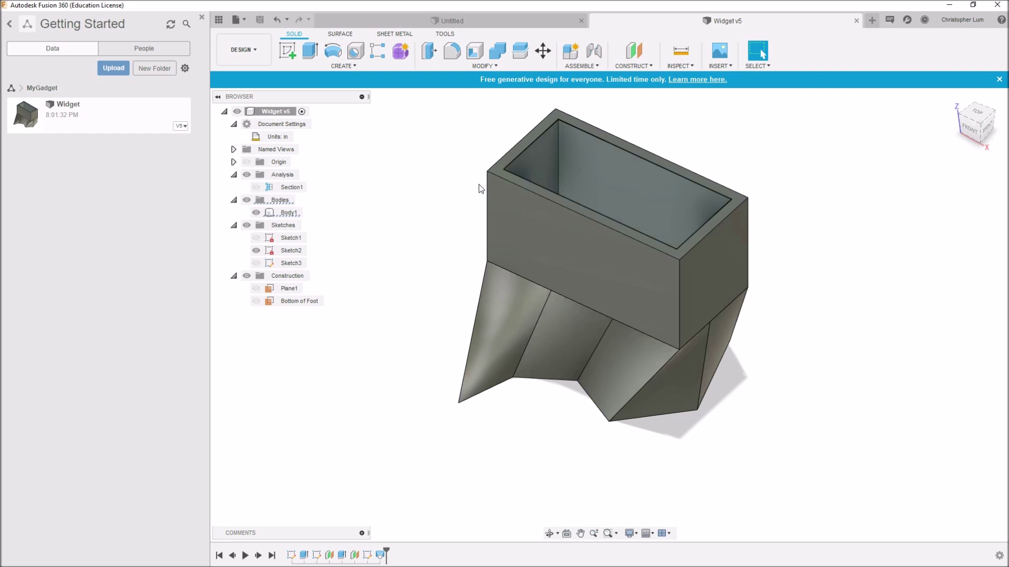
{"action": "scroll", "coordinate": [478, 182], "scroll_direction": "down", "scroll_amount": 3}
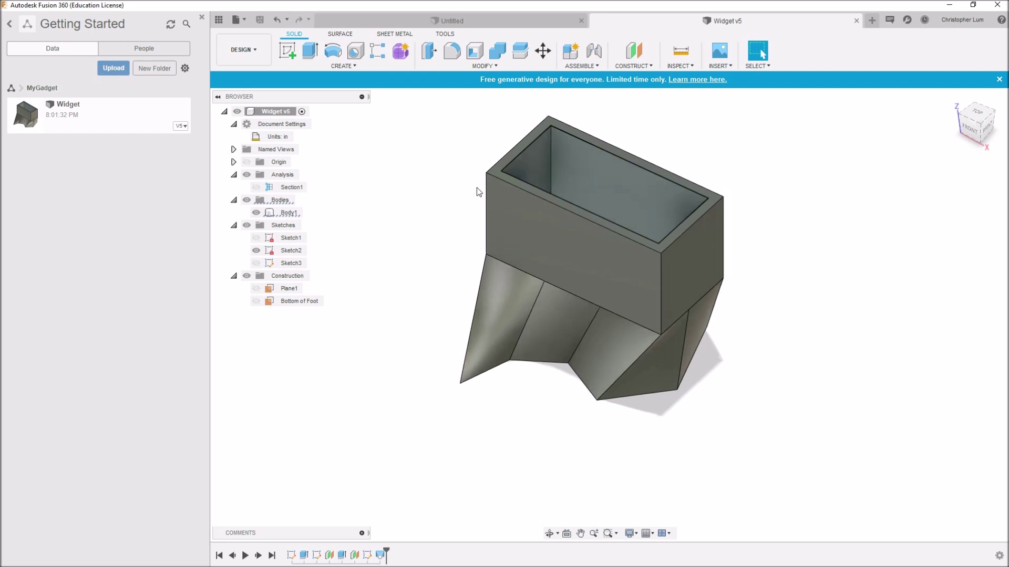
{"action": "left_click", "coordinate": [450, 52]}
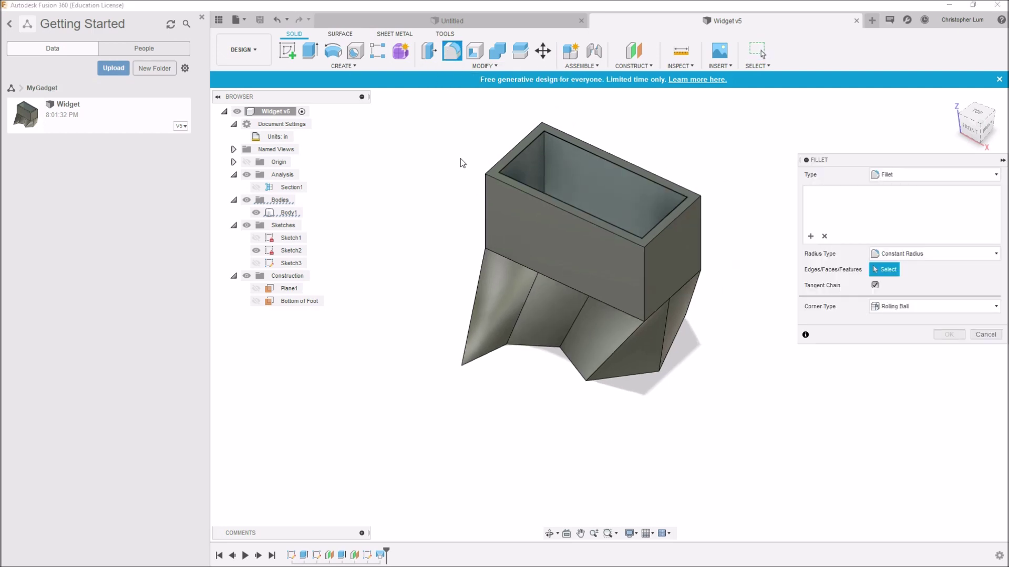
{"action": "left_click", "coordinate": [512, 186]}
{"action": "left_click", "coordinate": [666, 227]}
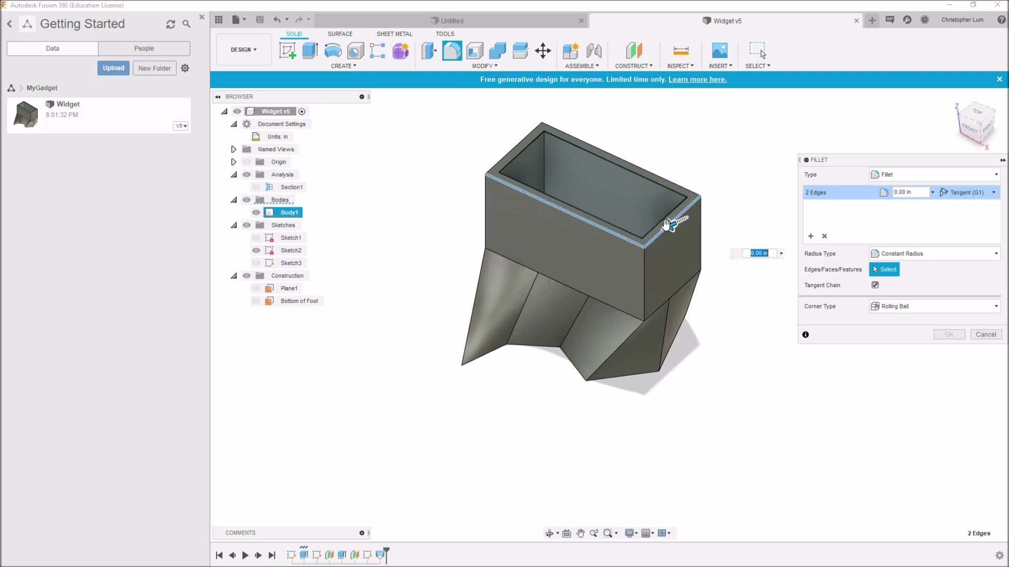
{"action": "left_click", "coordinate": [670, 181]}
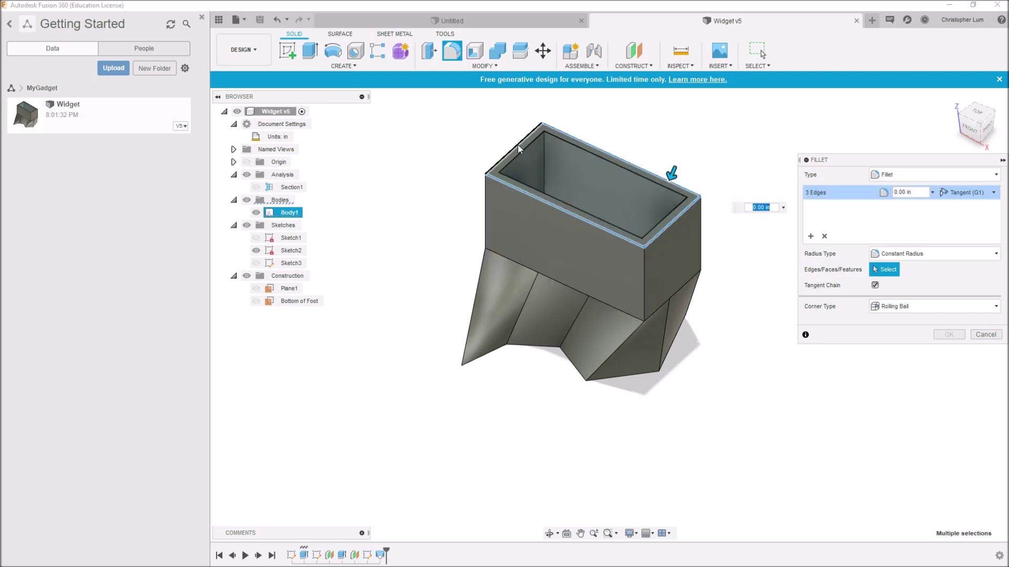
{"action": "left_click", "coordinate": [516, 144]}
{"action": "left_click", "coordinate": [576, 148]}
{"action": "left_click", "coordinate": [625, 176]}
{"action": "left_click", "coordinate": [632, 231]}
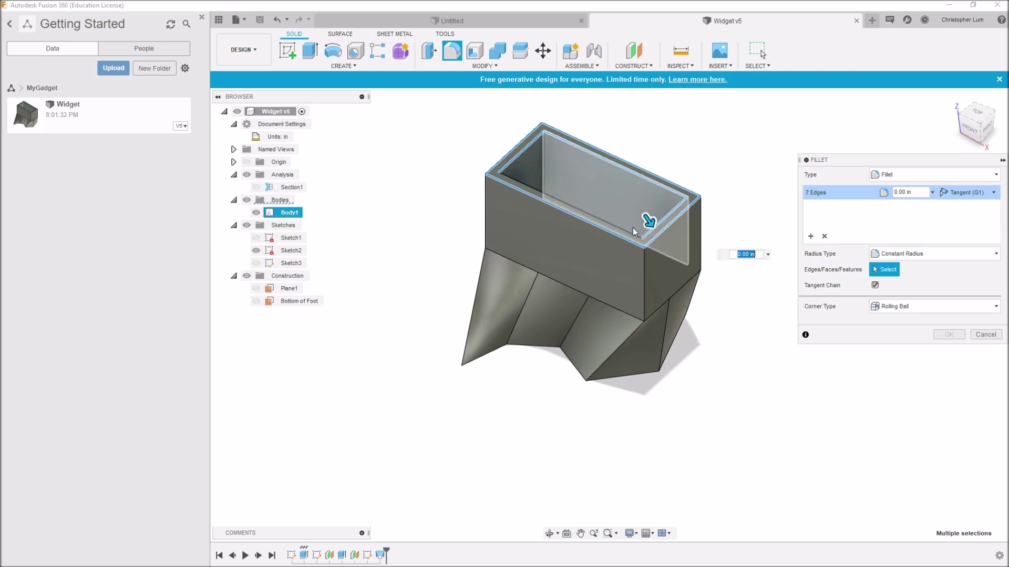
{"action": "left_click", "coordinate": [625, 232]}
Add the box's four outer vertical corner edges to the fillet selection
{"action": "left_click", "coordinate": [644, 272]}
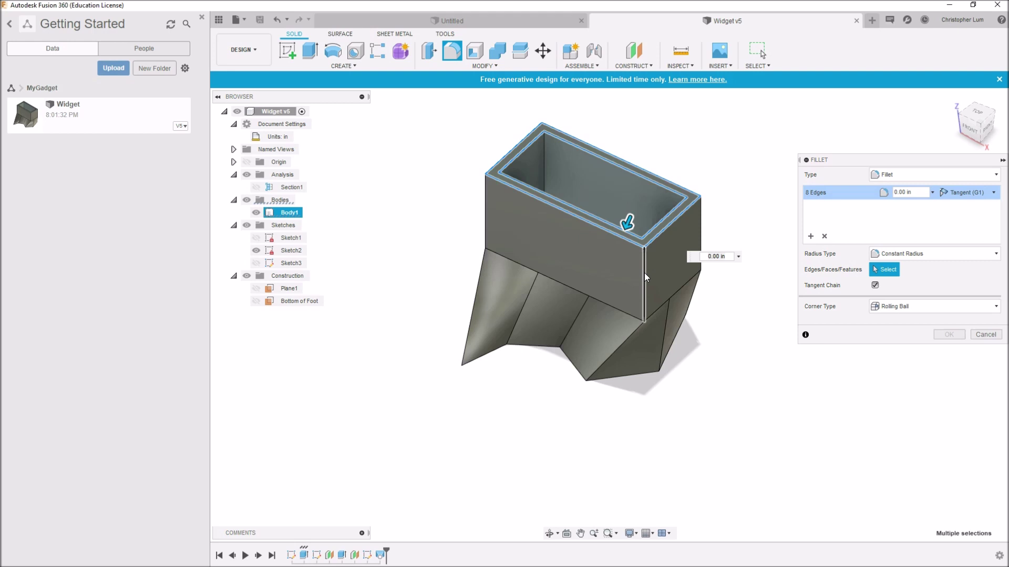
{"action": "left_click", "coordinate": [700, 239]}
{"action": "middle_click_drag", "start_coordinate": [420, 240], "coordinate": [470, 230], "text": "shift"}
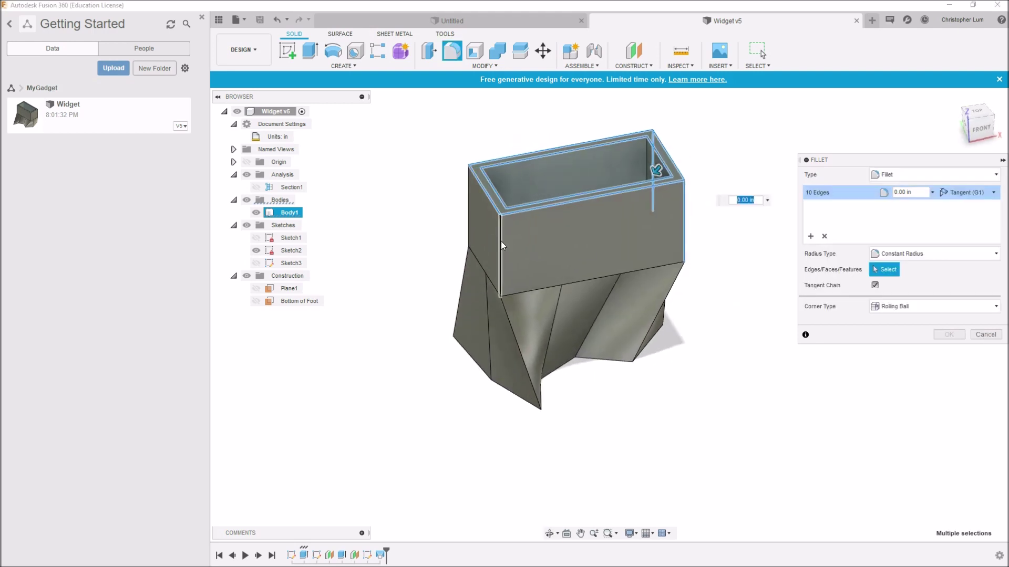
{"action": "left_click", "coordinate": [500, 241]}
{"action": "left_click", "coordinate": [465, 219]}
{"action": "middle_click_drag", "start_coordinate": [434, 217], "coordinate": [393, 217], "text": "shift"}
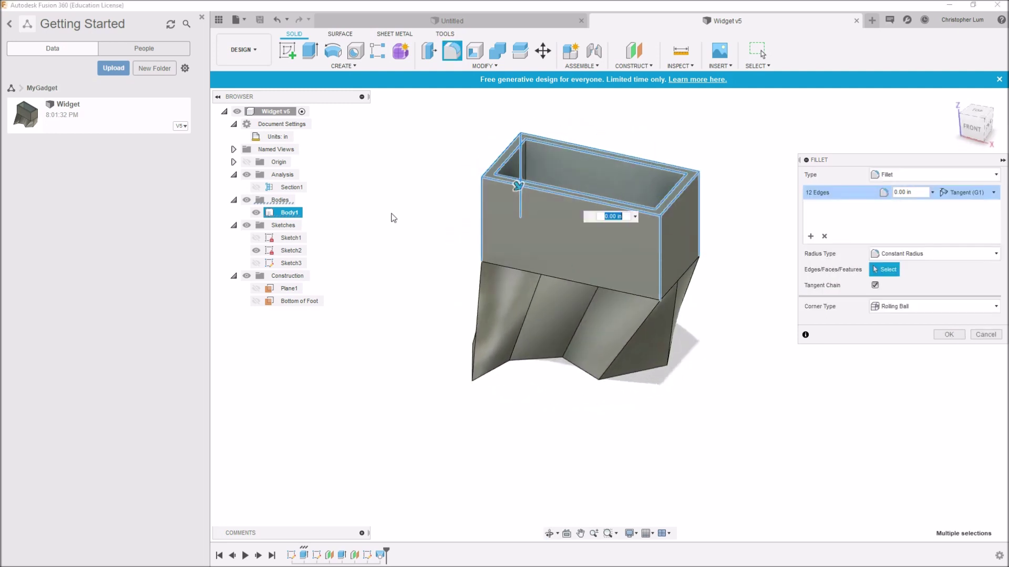
Set the fillet radius to 0.03 in and remove the vertical edge between the front and right faces from the selection
{"action": "left_click", "coordinate": [917, 194]}
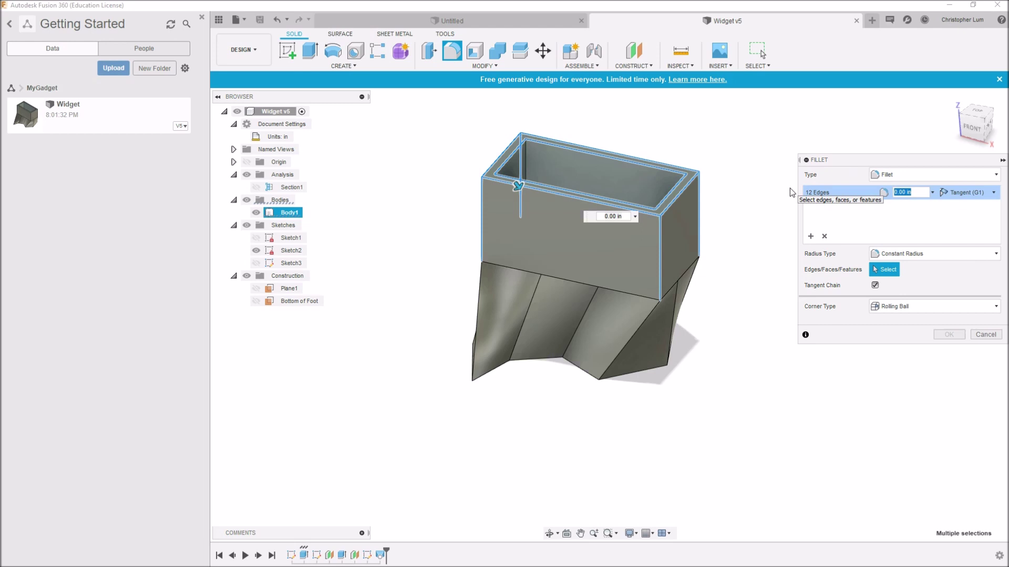
{"action": "key", "text": "BackSpace"}
{"action": "type", "text": "."}
{"action": "type", "text": "08"}
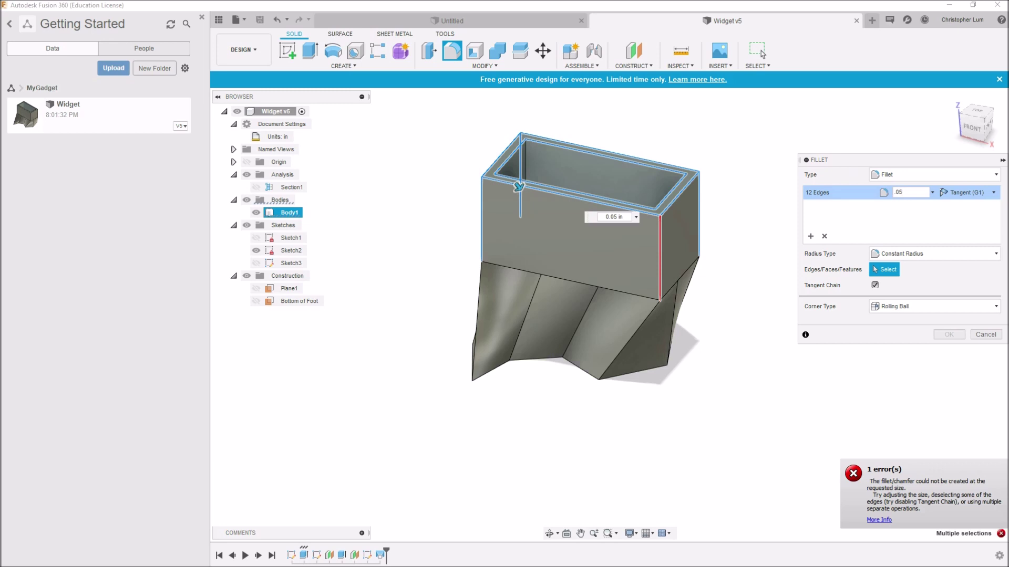
{"action": "key", "text": "BackSpace"}
{"action": "left_click", "coordinate": [659, 246]}
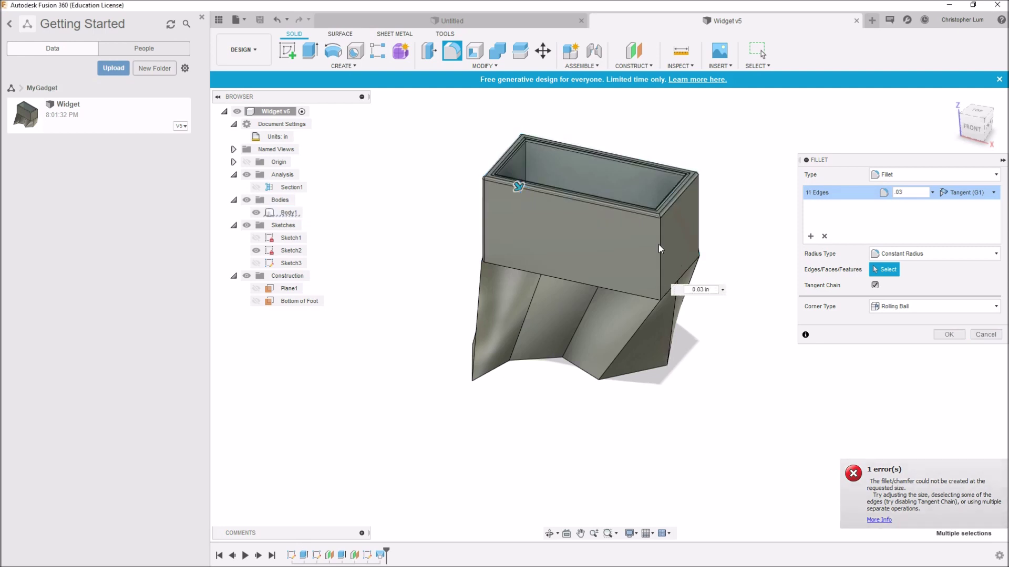
Set the radius for the selected box edges to 0.08 in and complete the fillet
{"action": "mouse_move", "coordinate": [439, 236]}
{"action": "middle_mouse_down", "text": "shift"}
{"action": "mouse_move", "coordinate": [444, 216]}
{"action": "mouse_move", "coordinate": [306, 225]}
{"action": "mouse_move", "coordinate": [426, 230]}
{"action": "middle_mouse_up", "text": "shift"}
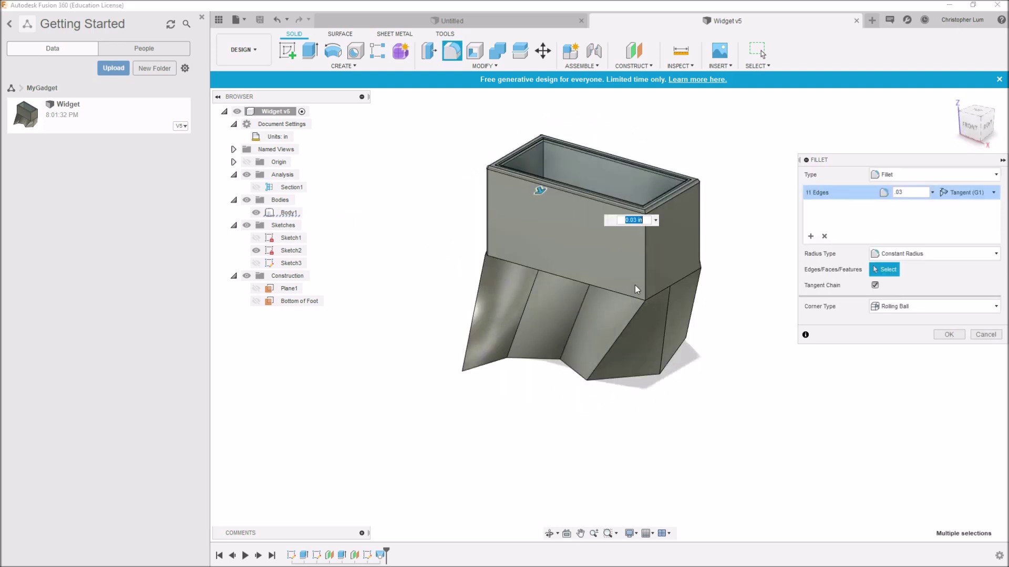
{"action": "middle_click_drag", "start_coordinate": [446, 263], "coordinate": [469, 249], "text": "shift"}
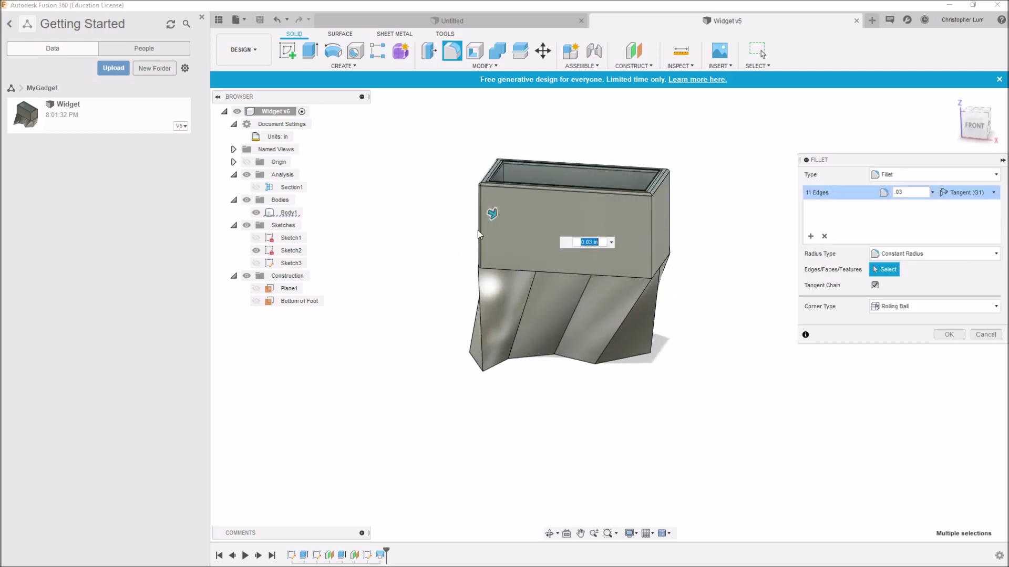
{"action": "middle_click_drag", "start_coordinate": [438, 197], "coordinate": [468, 255], "text": "shift"}
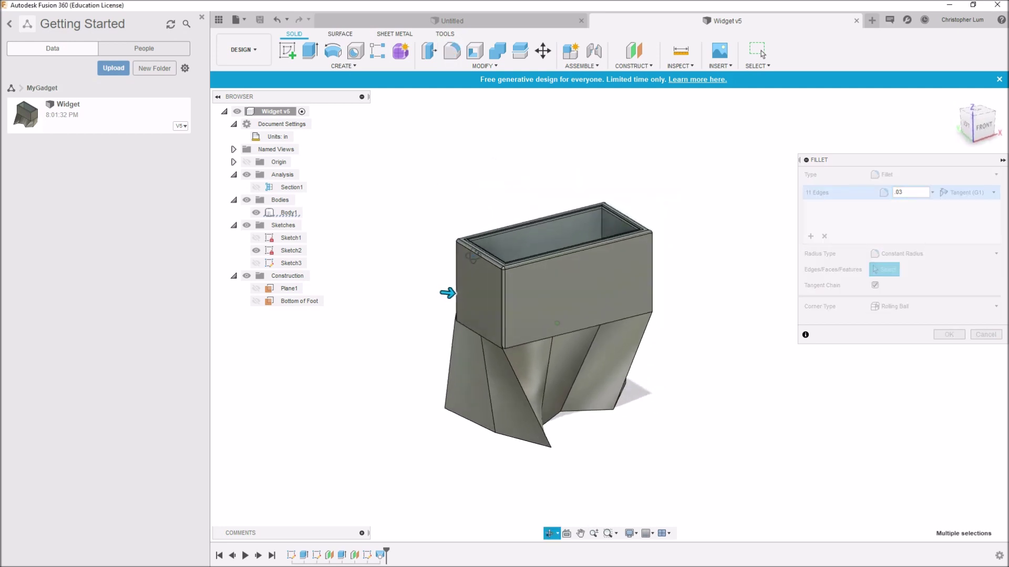
{"action": "double_click", "coordinate": [909, 192]}
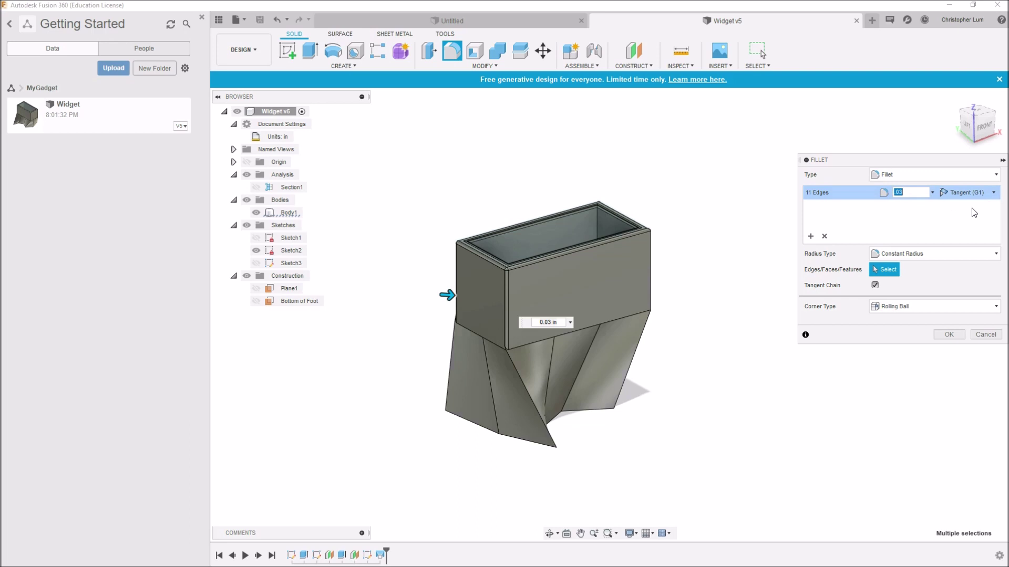
{"action": "type", "text": "."}
{"action": "type", "text": "98"}
{"action": "type", "text": ".98"}
{"action": "key", "text": "BackSpace"}
{"action": "key", "text": "BackSpace"}
{"action": "type", "text": "08"}
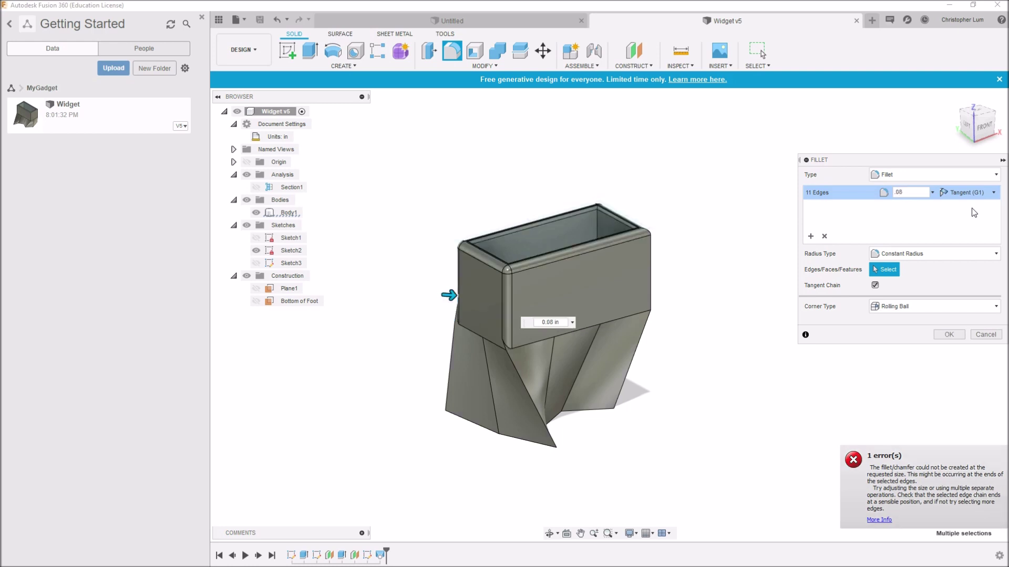
{"action": "middle_click_drag", "start_coordinate": [419, 284], "coordinate": [365, 270], "text": "shift"}
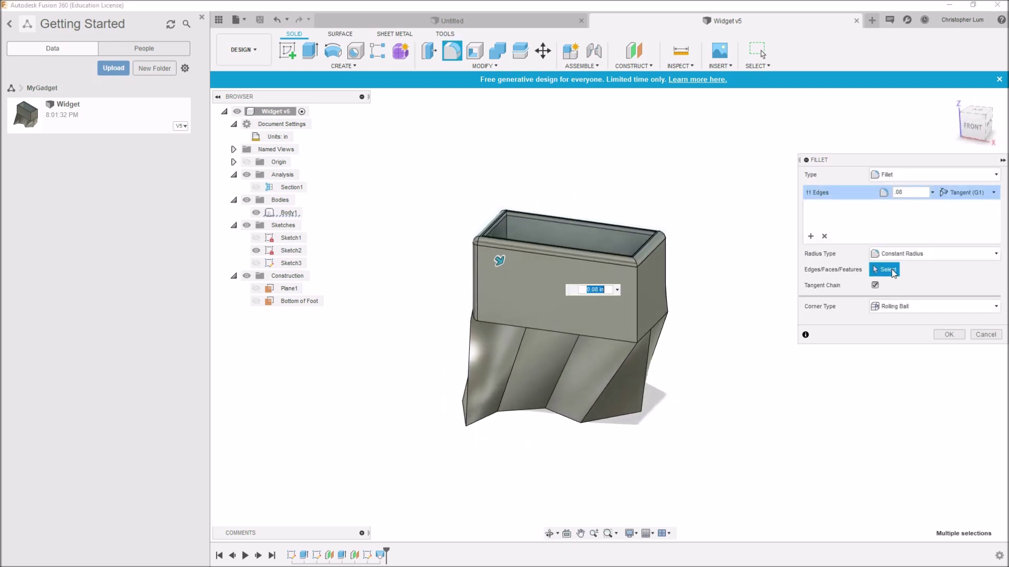
{"action": "left_click", "coordinate": [949, 335]}
Fillet the remaining sharp vertical edge between the box's front and right faces with a 0.02 in radius
{"action": "middle_click_drag", "start_coordinate": [449, 236], "coordinate": [432, 223], "text": "shift"}
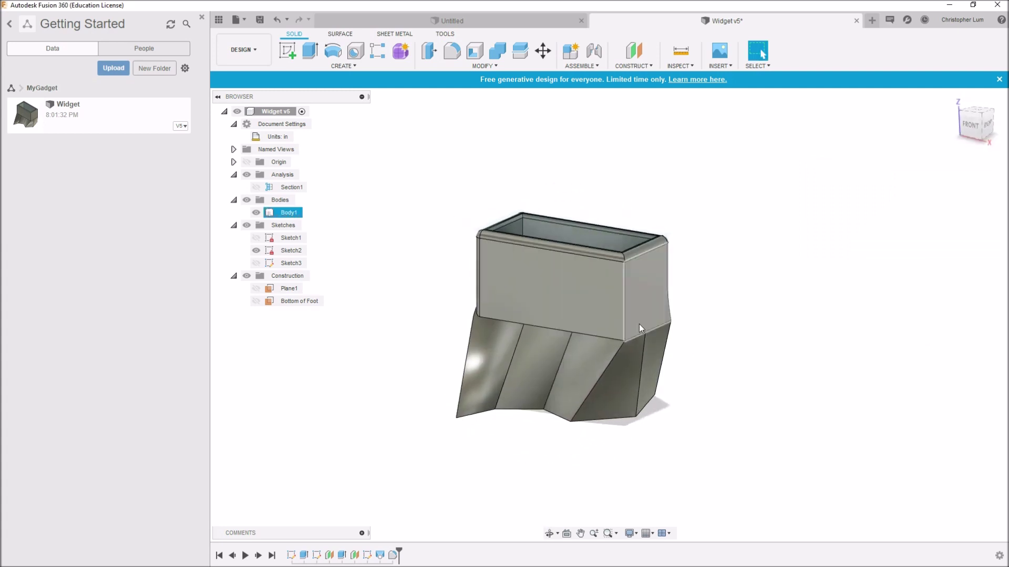
{"action": "left_click", "coordinate": [626, 304]}
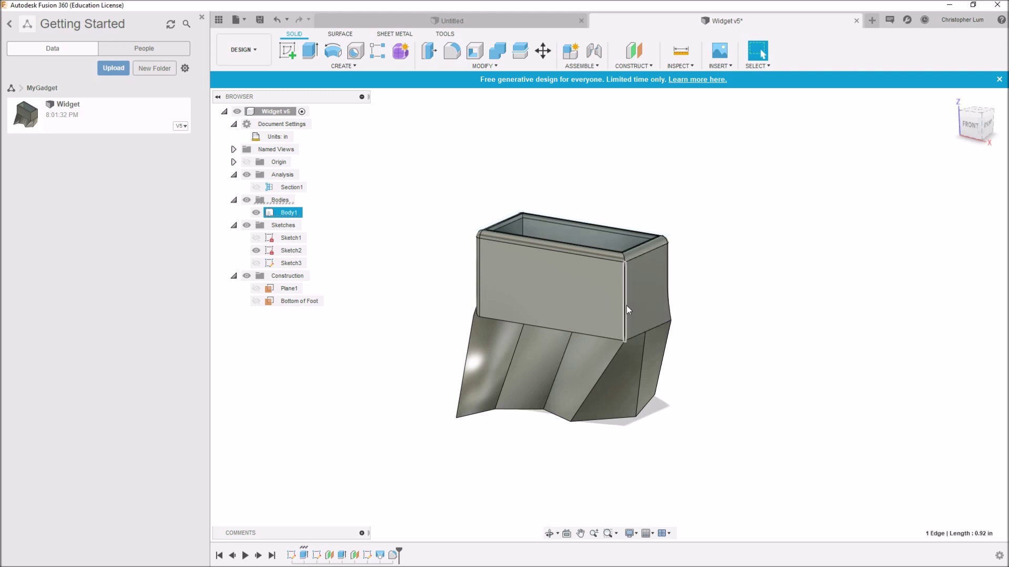
{"action": "left_click", "coordinate": [452, 51]}
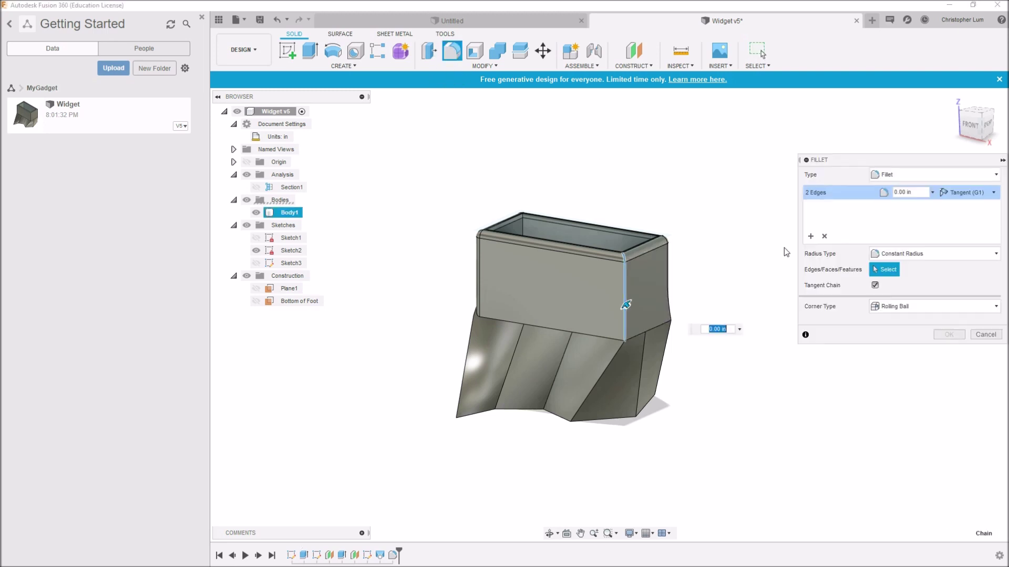
{"action": "left_click", "coordinate": [919, 193]}
{"action": "key", "text": "BackSpace"}
{"action": "type", "text": ".02"}
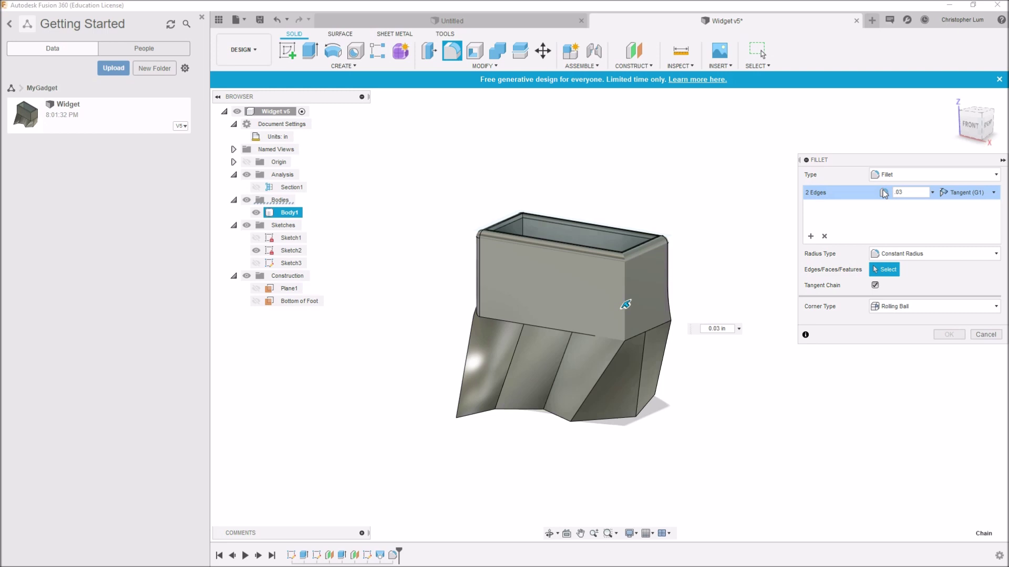
{"action": "key", "text": "BackSpace"}
{"action": "type", "text": "2"}
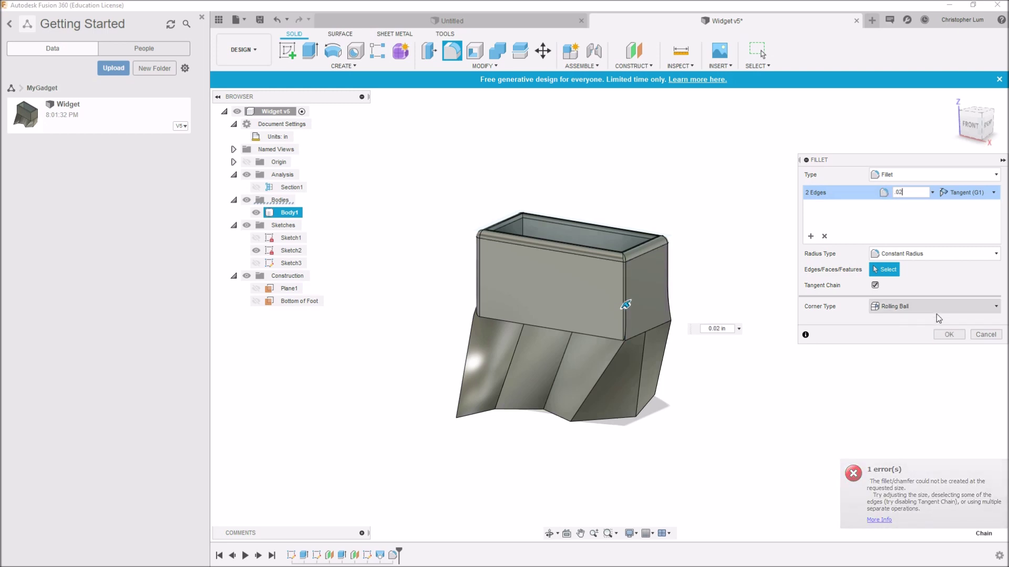
{"action": "left_click", "coordinate": [949, 334]}
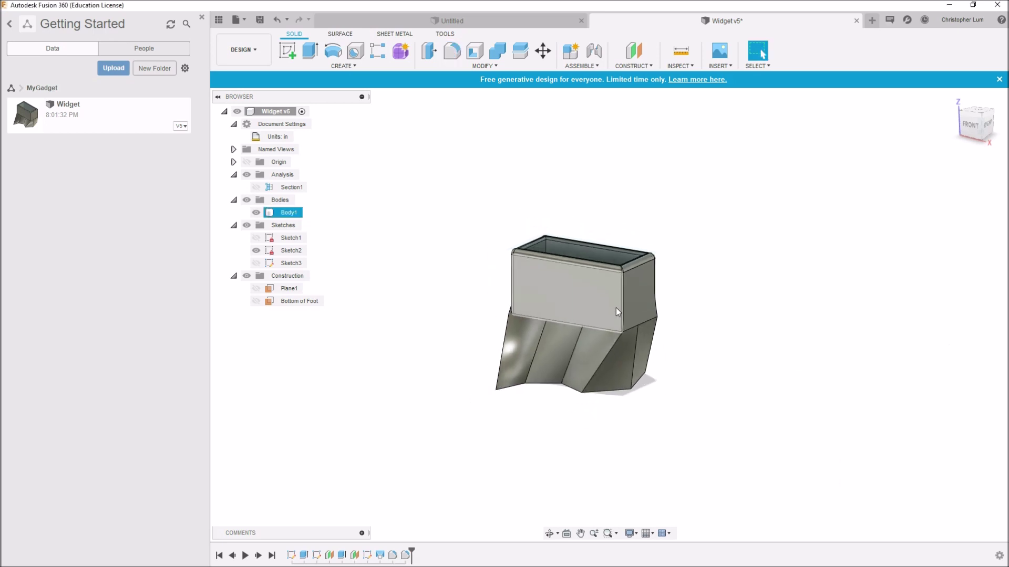
Save the filleted Widget as another version with the description User Saved
{"action": "scroll", "coordinate": [616, 309], "scroll_direction": "up", "scroll_amount": 2}
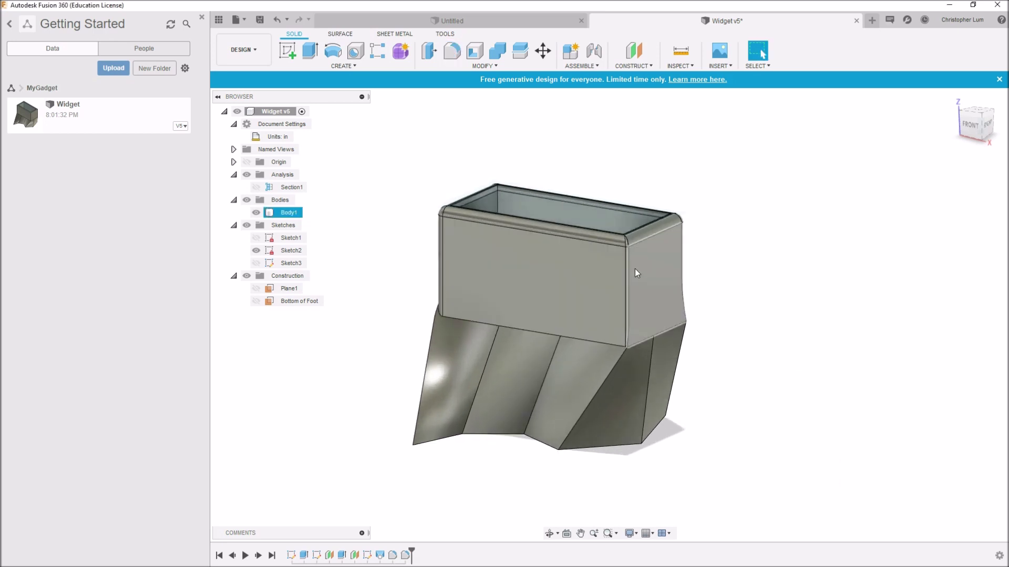
{"action": "left_click", "coordinate": [396, 279]}
{"action": "middle_click_drag", "start_coordinate": [403, 255], "coordinate": [439, 277], "text": "shift"}
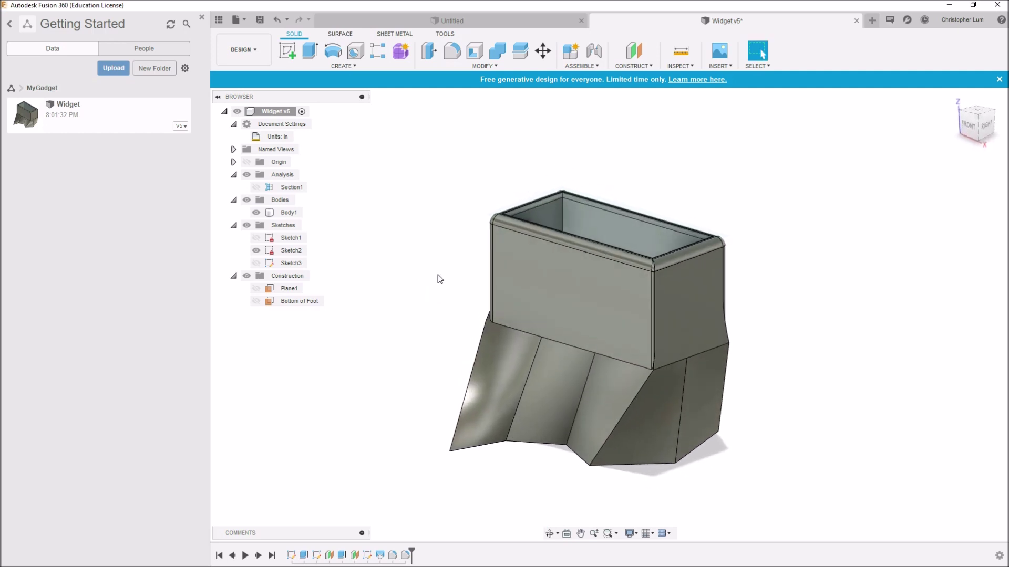
{"action": "left_click", "coordinate": [259, 23]}
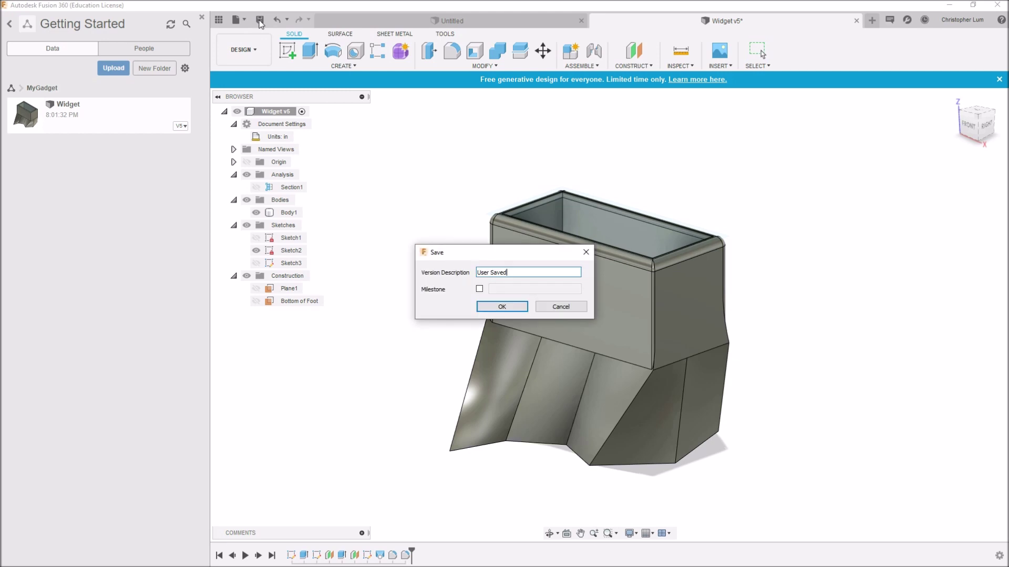
{"action": "left_click", "coordinate": [489, 307]}
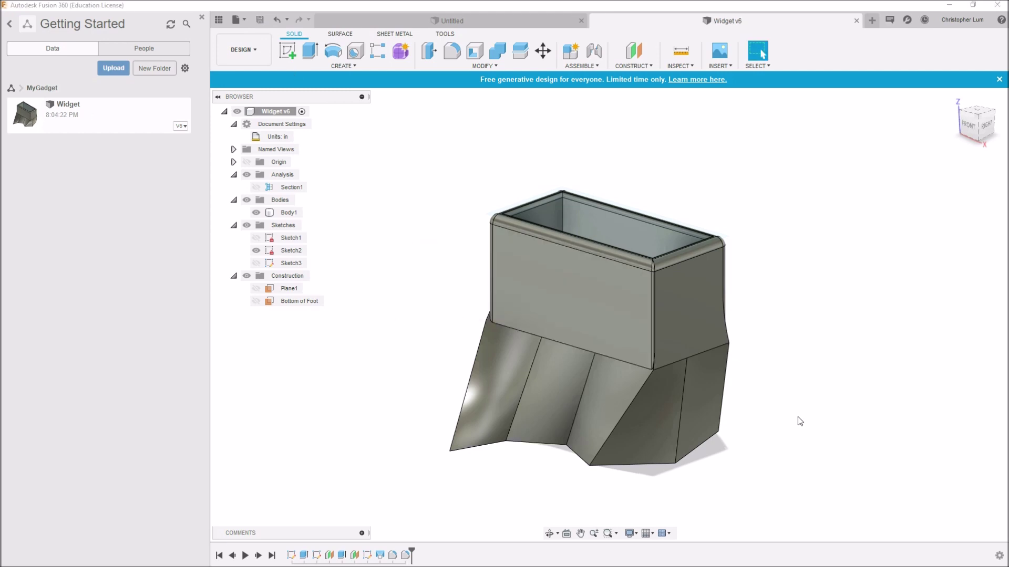